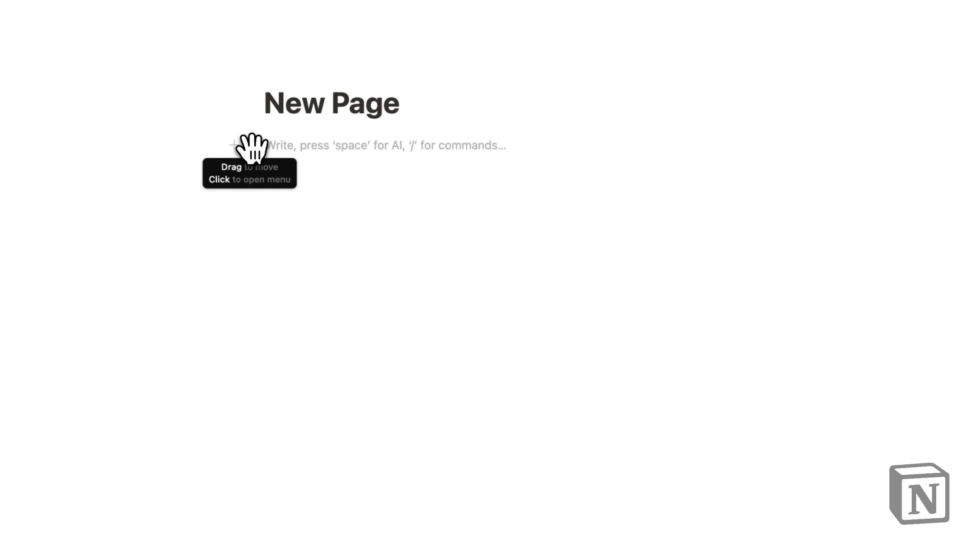
Insert an inline database in the empty line below the New Page heading and title it Database
{"action": "left_click", "coordinate": [252, 149]}
{"action": "key", "text": "Escape"}
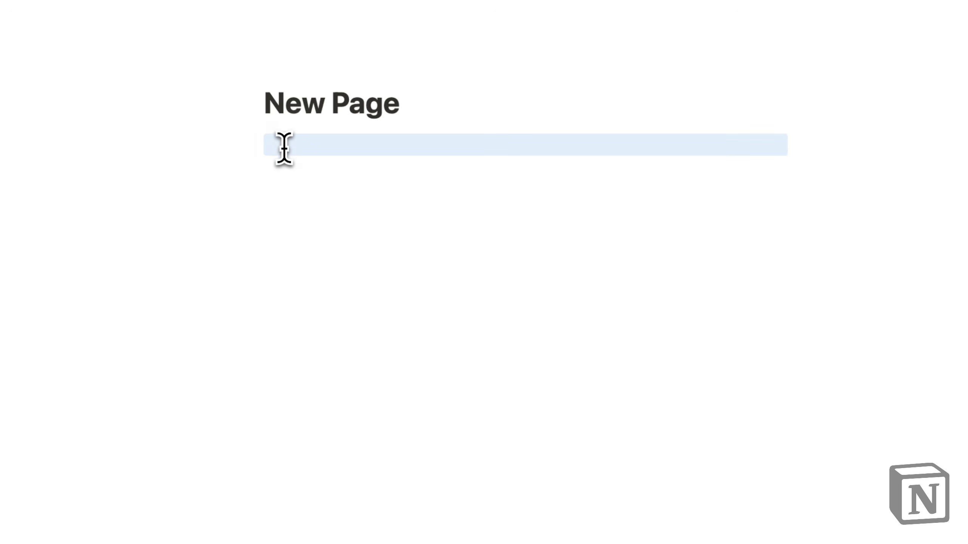
{"action": "left_click", "coordinate": [284, 148]}
{"action": "type", "text": "/da"}
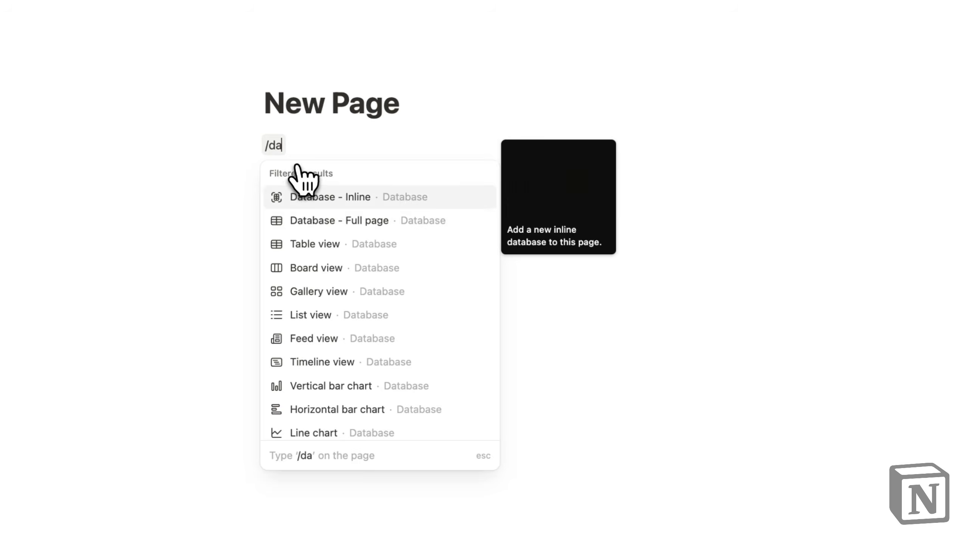
{"action": "left_click", "coordinate": [345, 202]}
{"action": "left_click", "coordinate": [415, 351]}
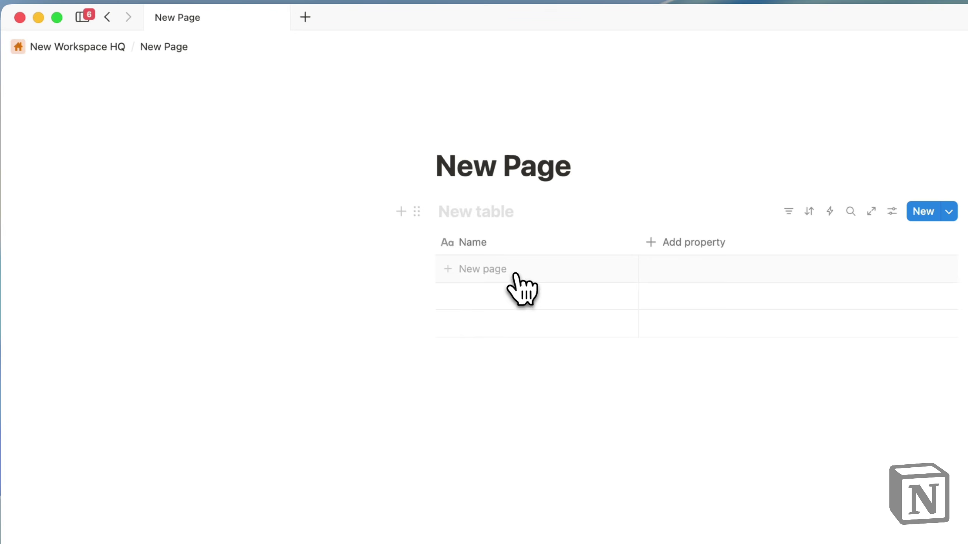
{"action": "type", "text": "Database"}
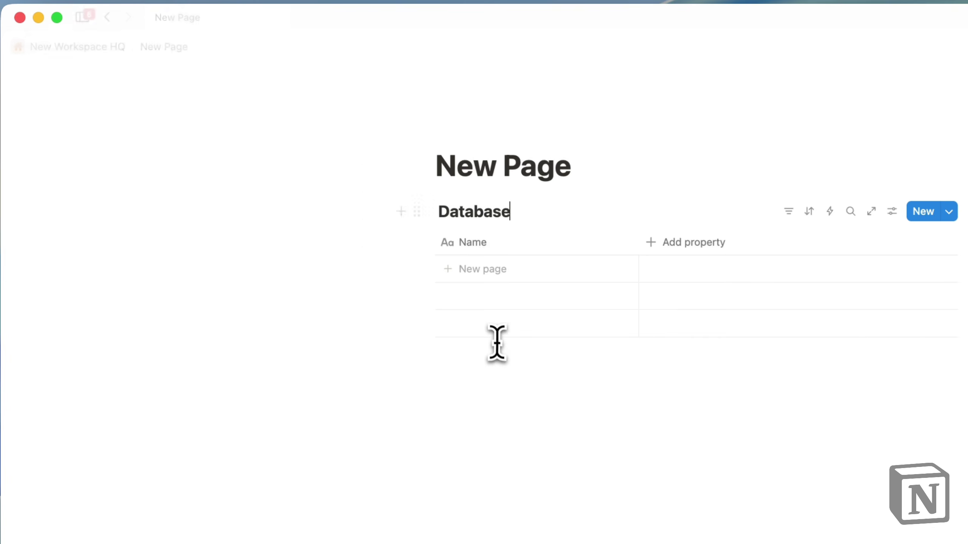
Add the text line "Other Text" directly below the Database table
{"action": "left_click", "coordinate": [502, 385]}
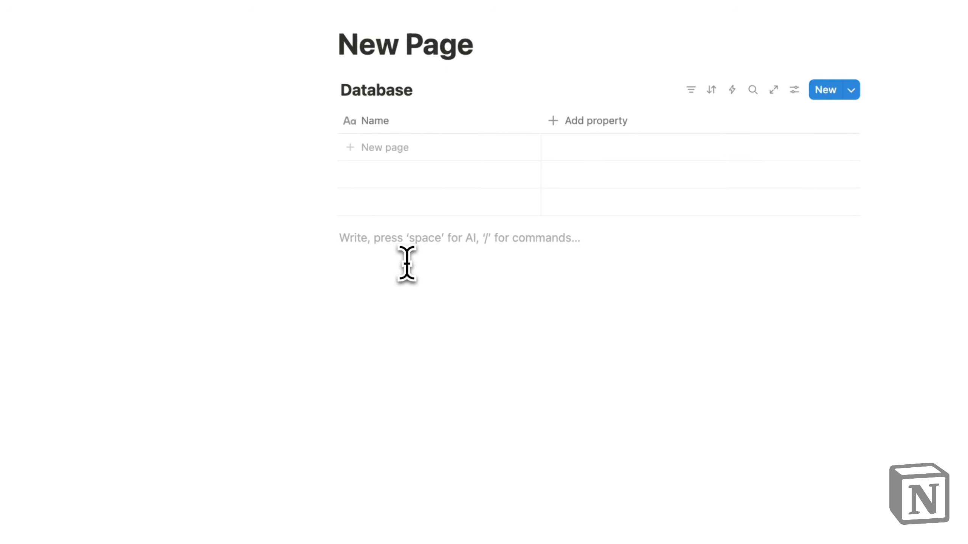
{"action": "type", "text": "Other "}
{"action": "type", "text": "Text"}
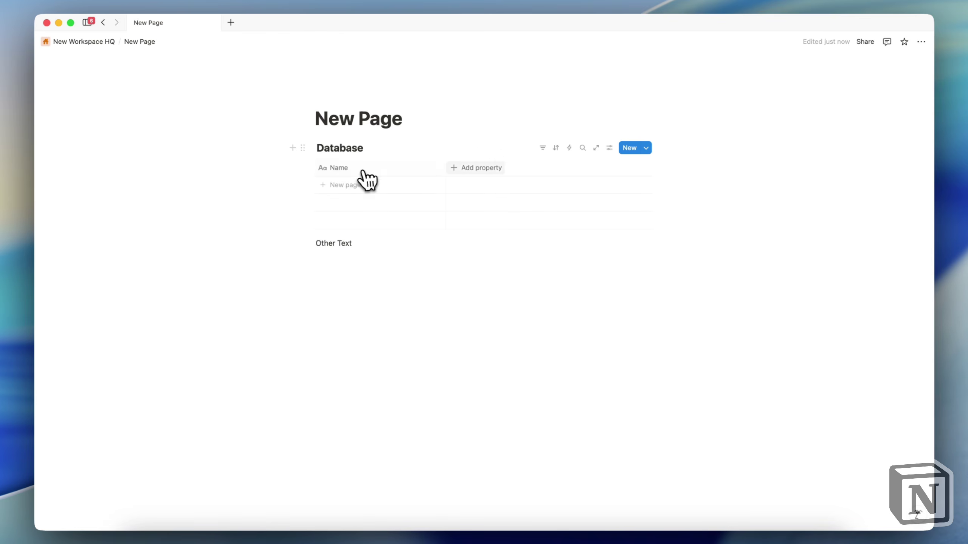
Review the available property types and preview the Database table in Board, Timeline and Calendar layouts, returning it to Table
{"action": "left_click", "coordinate": [481, 169]}
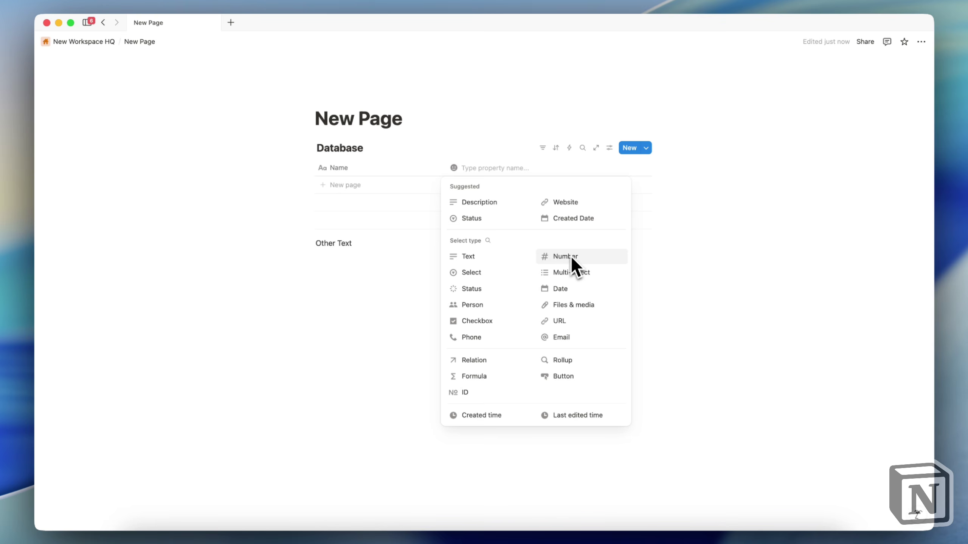
{"action": "left_click", "coordinate": [472, 151]}
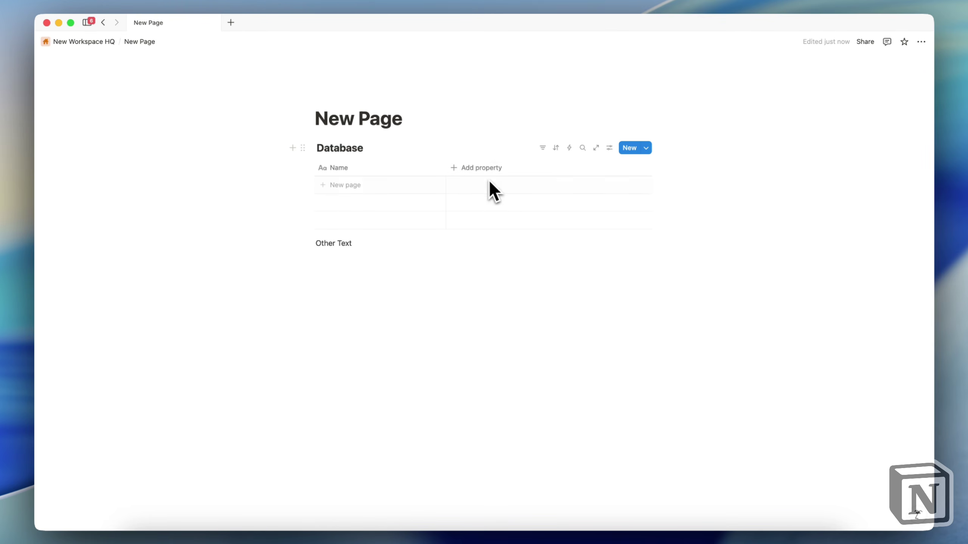
{"action": "left_click", "coordinate": [609, 148]}
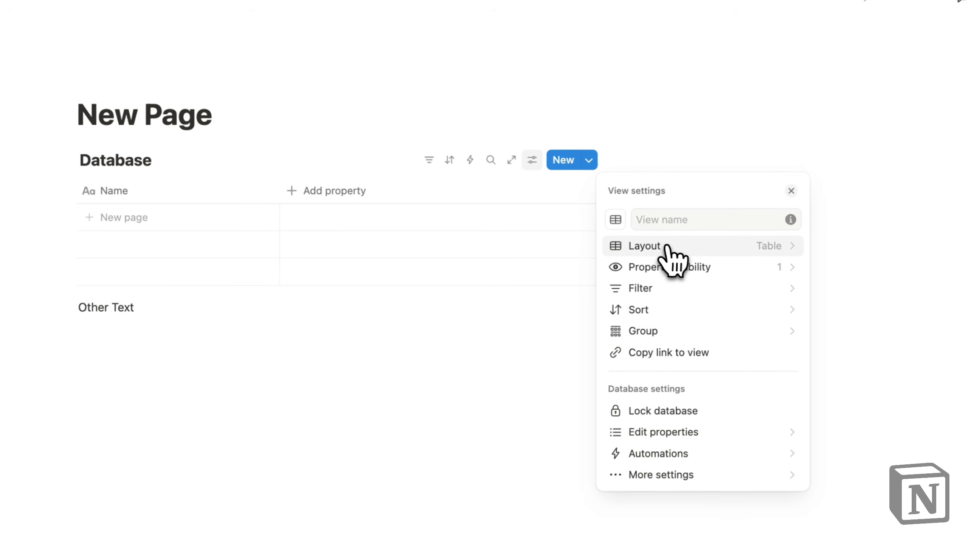
{"action": "left_click", "coordinate": [684, 251]}
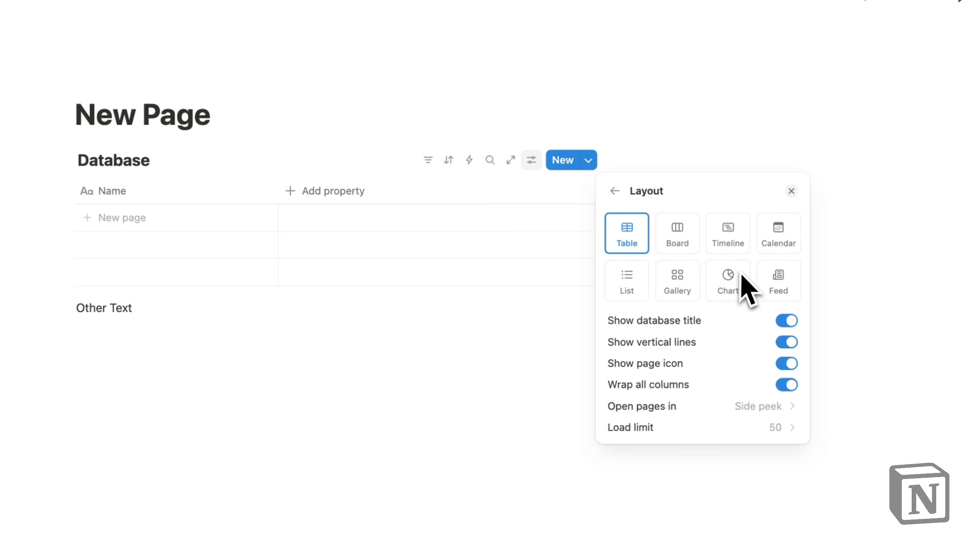
{"action": "left_click", "coordinate": [678, 238]}
{"action": "left_click", "coordinate": [735, 240]}
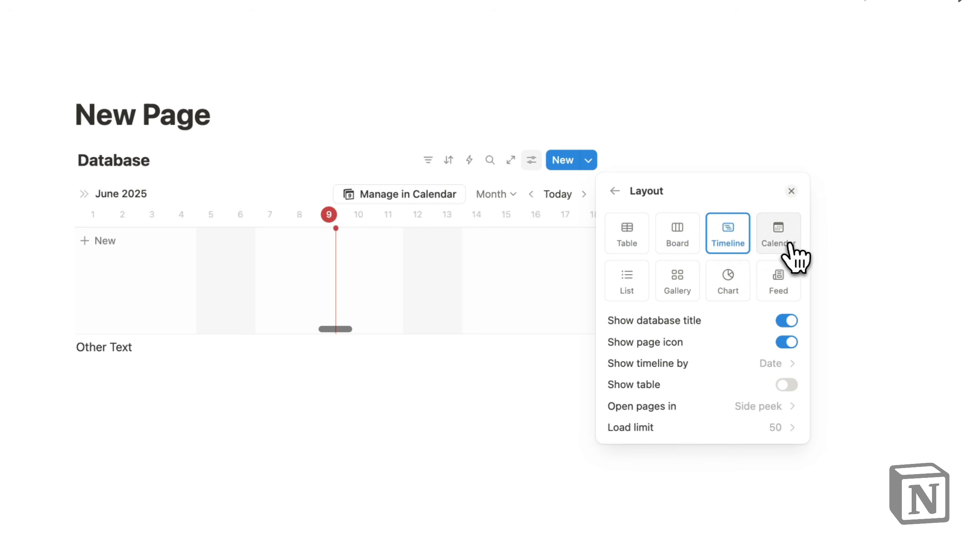
{"action": "left_click", "coordinate": [788, 247]}
{"action": "left_click", "coordinate": [632, 237]}
{"action": "left_click", "coordinate": [355, 184]}
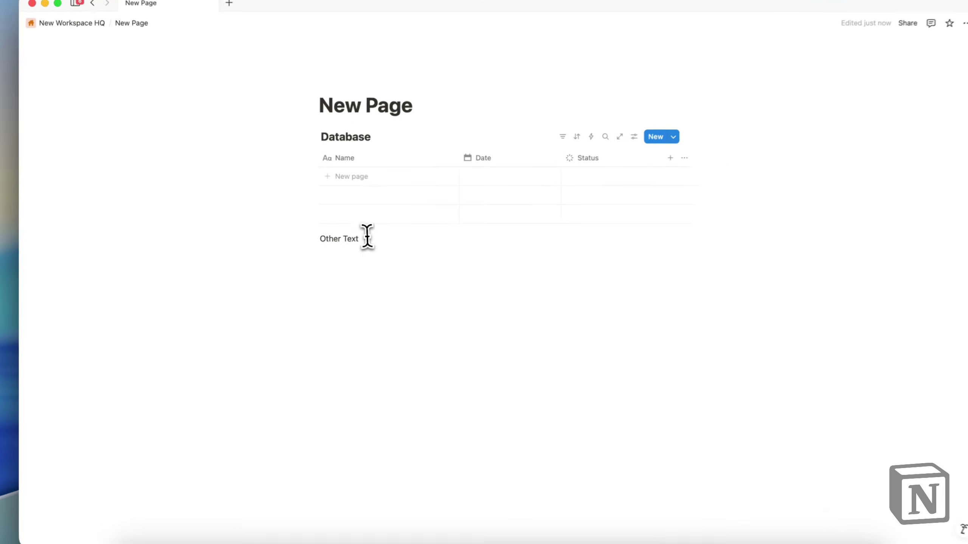
Browse the basic block types that can be inserted on a new line below "Other Text"
{"action": "left_click", "coordinate": [316, 355]}
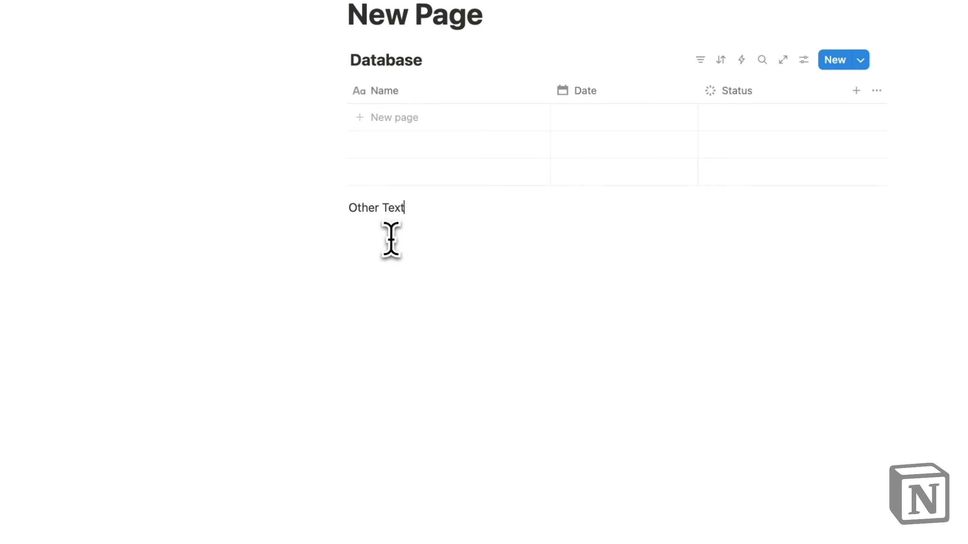
{"action": "key", "text": "Return"}
{"action": "type", "text": "/"}
{"action": "scroll", "coordinate": [430, 412], "scroll_direction": "down", "scroll_amount": 5}
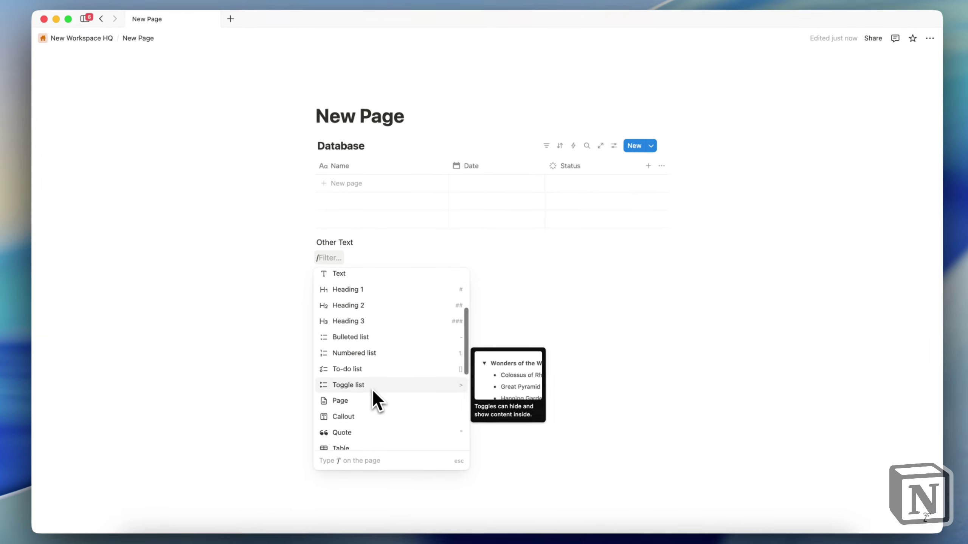
{"action": "scroll", "coordinate": [372, 389], "scroll_direction": "down", "scroll_amount": 3}
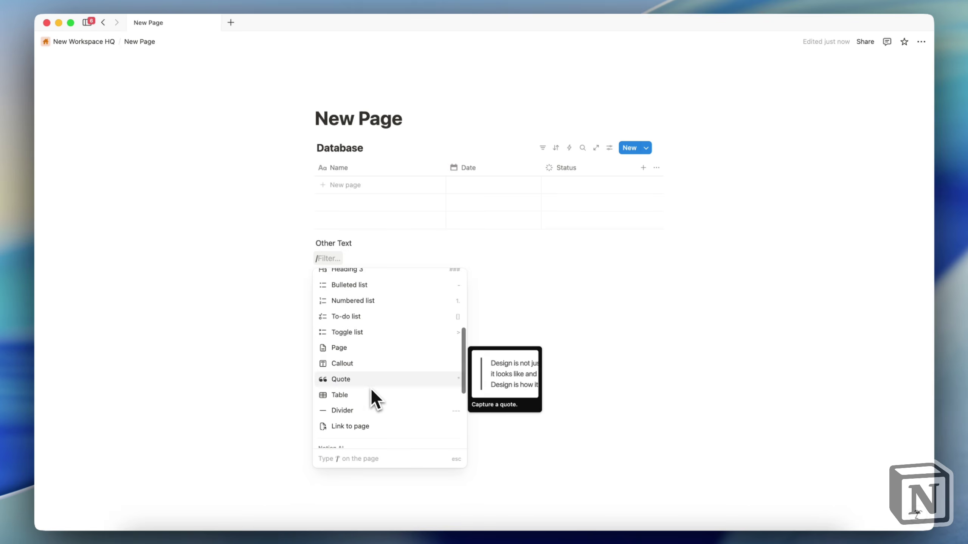
{"action": "scroll", "coordinate": [356, 382], "scroll_direction": "up", "scroll_amount": 3}
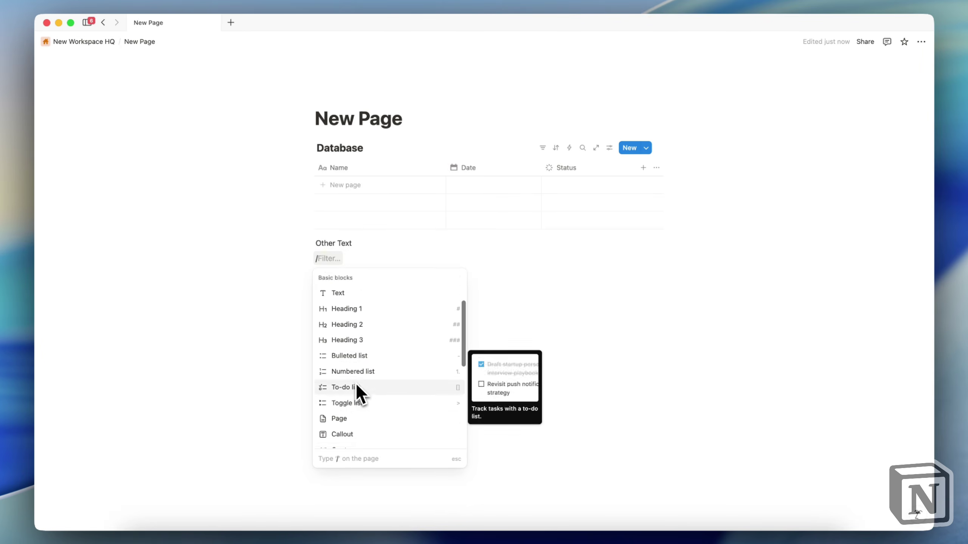
{"action": "key", "text": "BackSpace"}
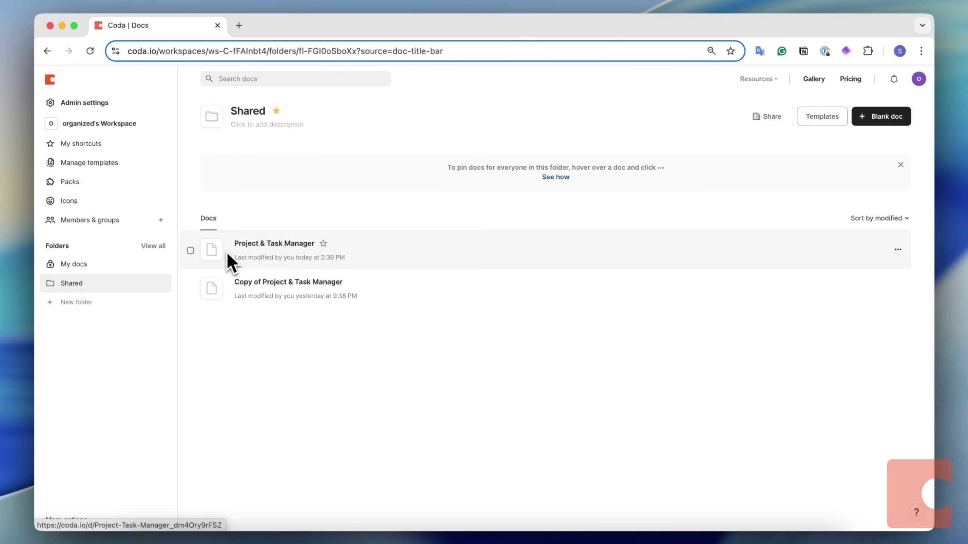
In Coda, open the Project & Task Manager doc and examine its quick links, Projects cards and Tasks table
{"action": "left_click", "coordinate": [263, 250]}
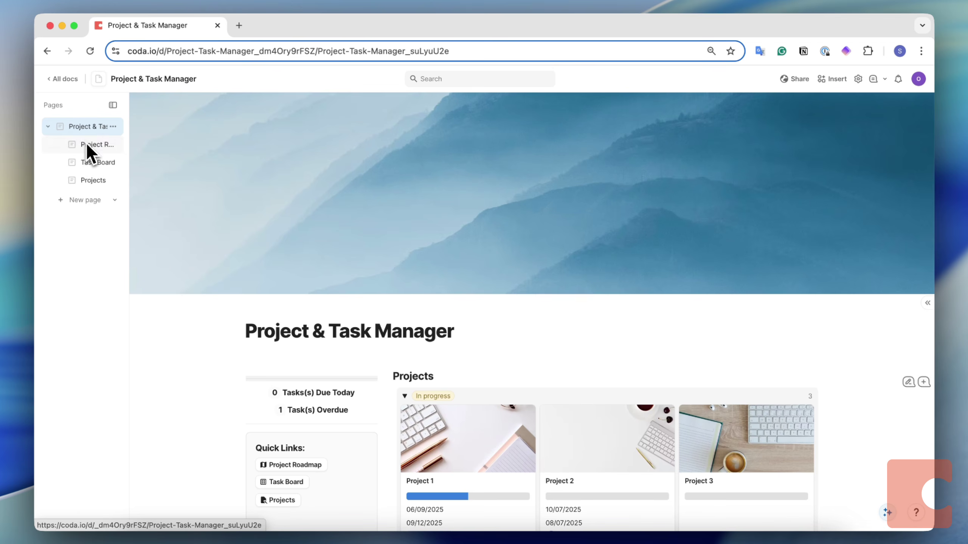
{"action": "scroll", "coordinate": [238, 231], "scroll_direction": "down", "scroll_amount": 3}
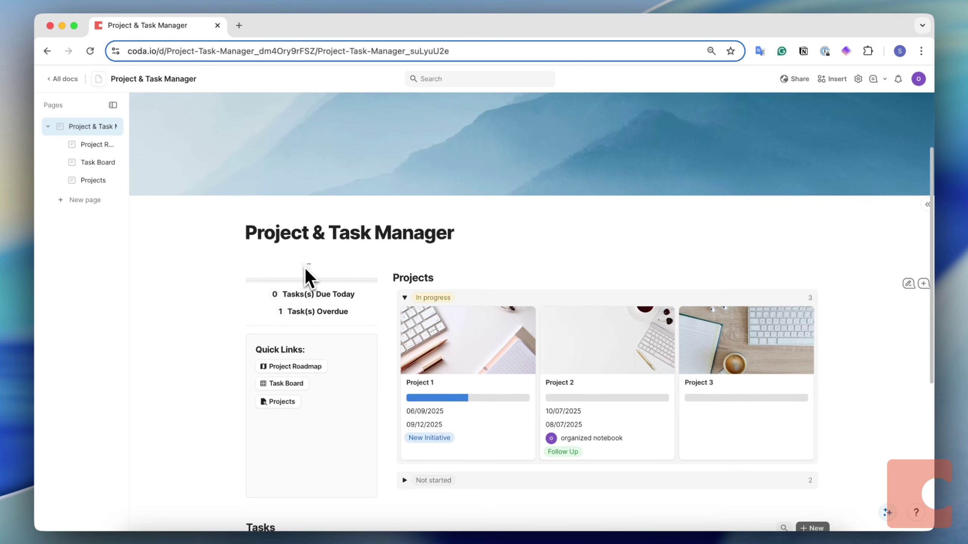
{"action": "scroll", "coordinate": [366, 258], "scroll_direction": "down", "scroll_amount": 2}
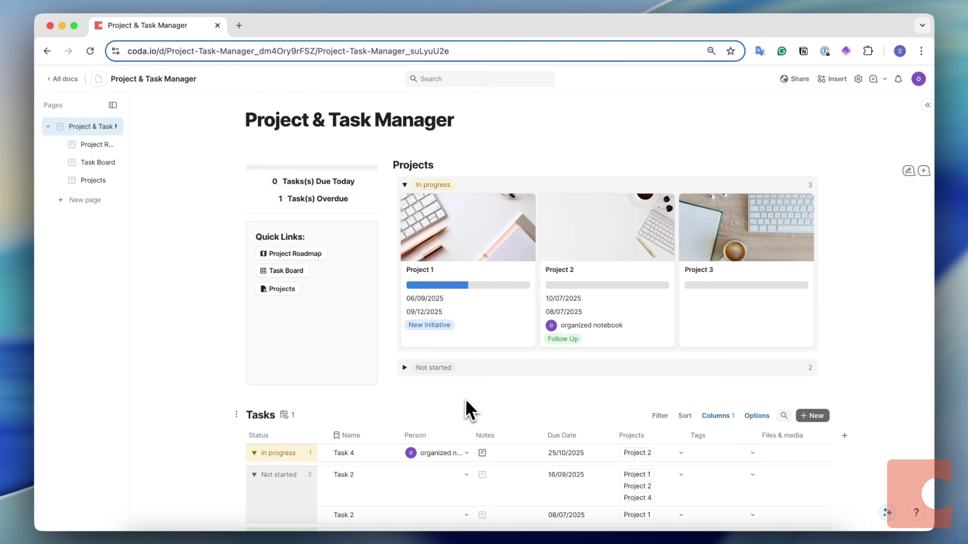
{"action": "scroll", "coordinate": [460, 403], "scroll_direction": "down", "scroll_amount": 5}
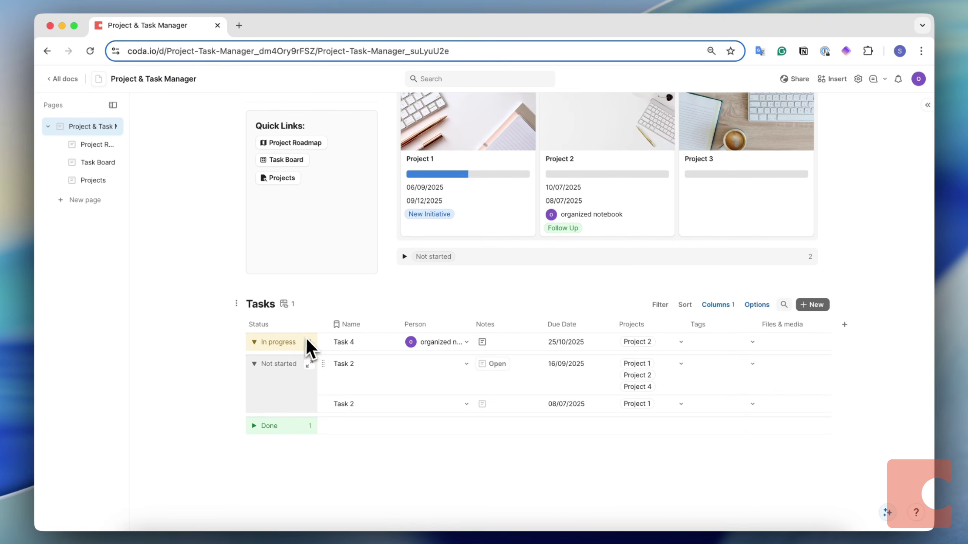
{"action": "scroll", "coordinate": [343, 375], "scroll_direction": "up", "scroll_amount": 3}
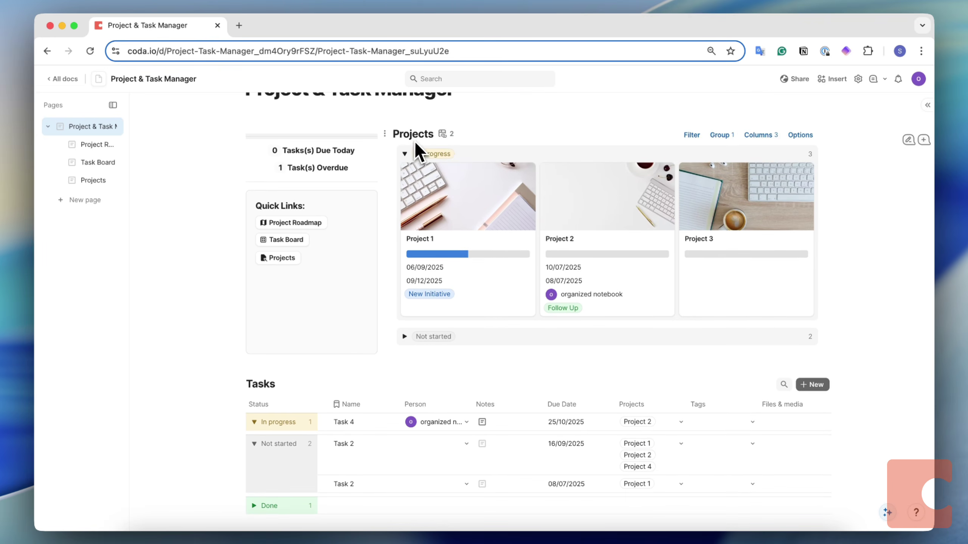
{"action": "scroll", "coordinate": [405, 137], "scroll_direction": "up", "scroll_amount": 1}
{"action": "scroll", "coordinate": [404, 138], "scroll_direction": "down", "scroll_amount": 4}
Place the cursor on the empty line below the Tasks table and check its block options
{"action": "left_click", "coordinate": [310, 419]}
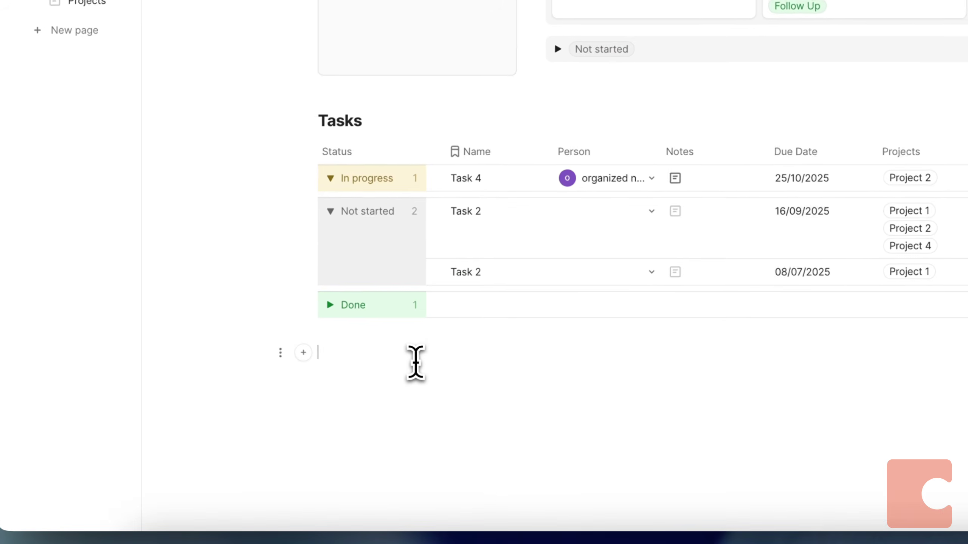
{"action": "left_click", "coordinate": [280, 353]}
{"action": "left_click", "coordinate": [282, 354]}
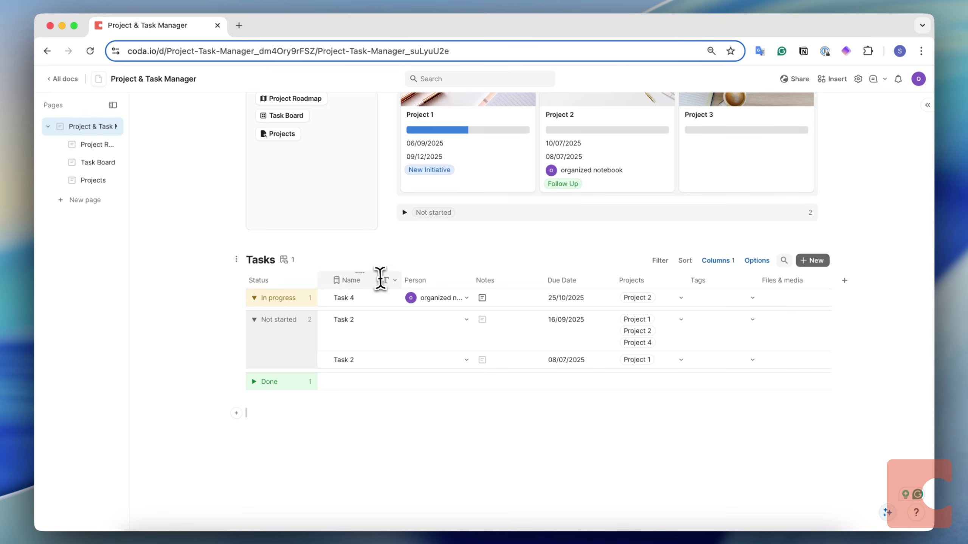
Open the Project 1 card, examine its progress, status, dates, tags and related tasks, and close it
{"action": "scroll", "coordinate": [427, 277], "scroll_direction": "up", "scroll_amount": 1}
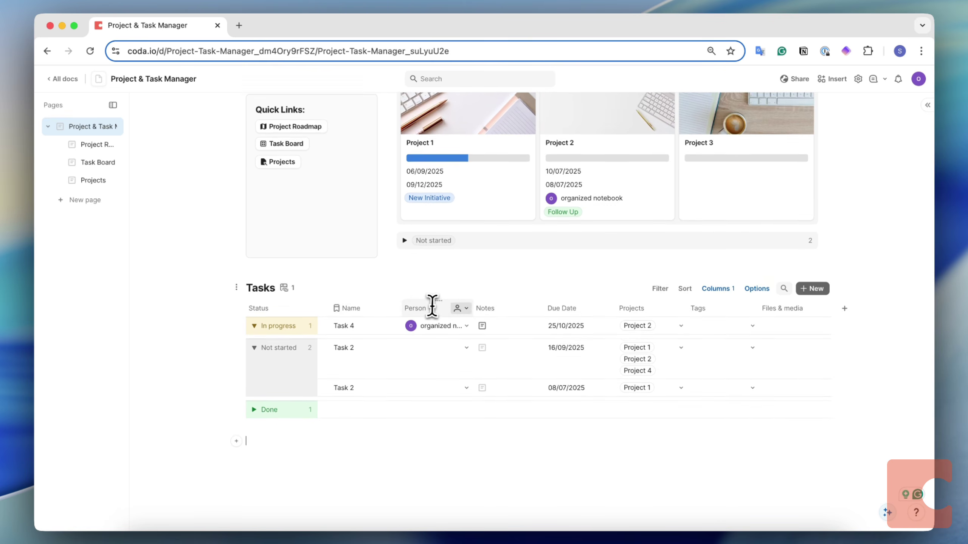
{"action": "scroll", "coordinate": [430, 306], "scroll_direction": "up", "scroll_amount": 3}
{"action": "left_click", "coordinate": [515, 284]}
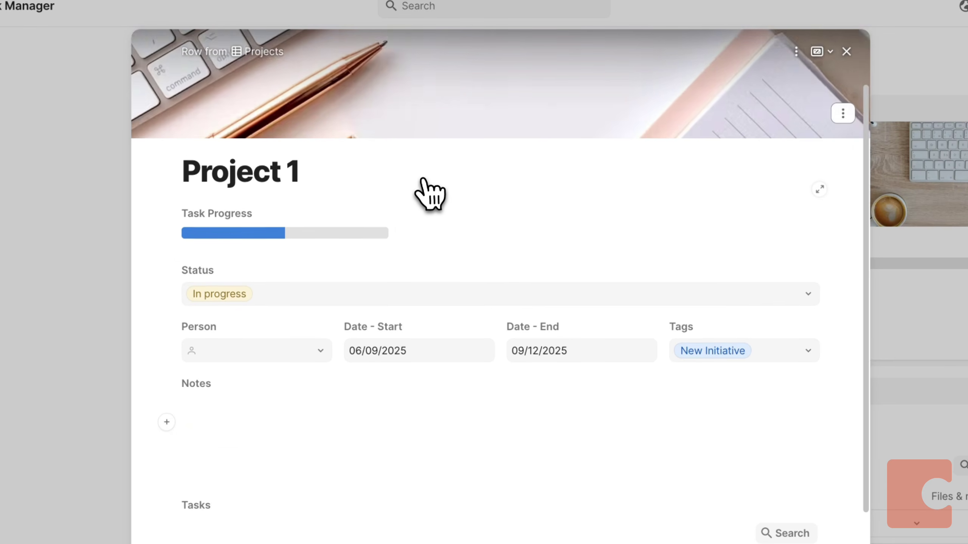
{"action": "scroll", "coordinate": [430, 193], "scroll_direction": "down", "scroll_amount": 5}
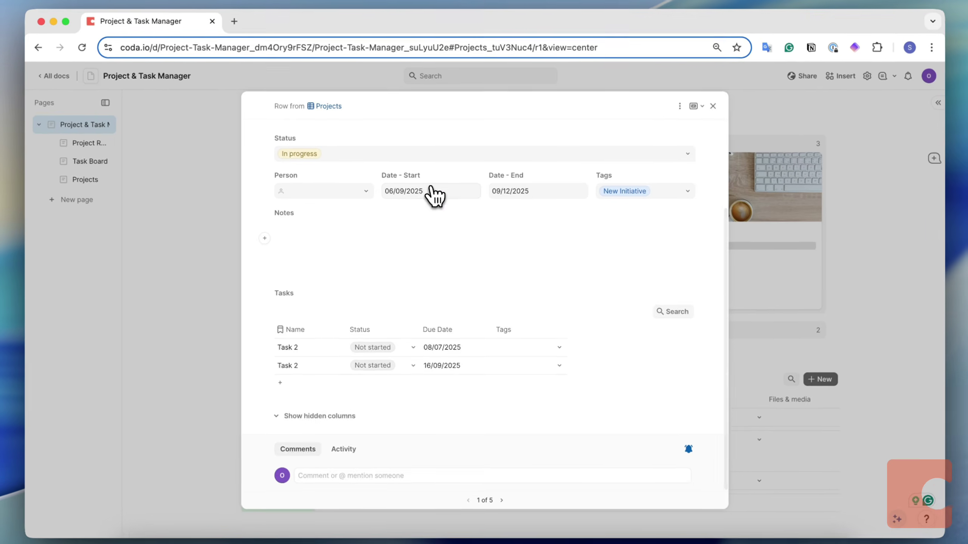
{"action": "scroll", "coordinate": [431, 198], "scroll_direction": "up", "scroll_amount": 5}
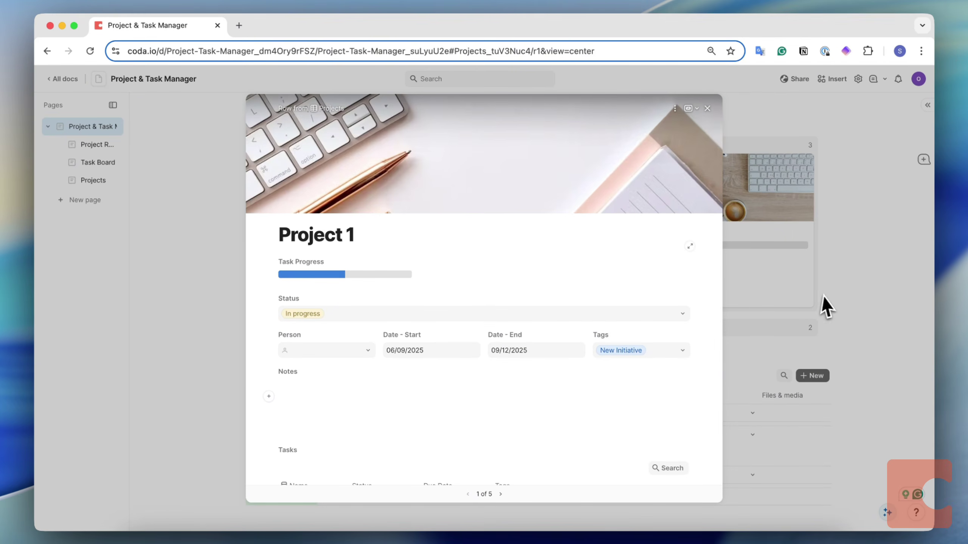
{"action": "left_click", "coordinate": [812, 308]}
{"action": "scroll", "coordinate": [686, 295], "scroll_direction": "up", "scroll_amount": 3}
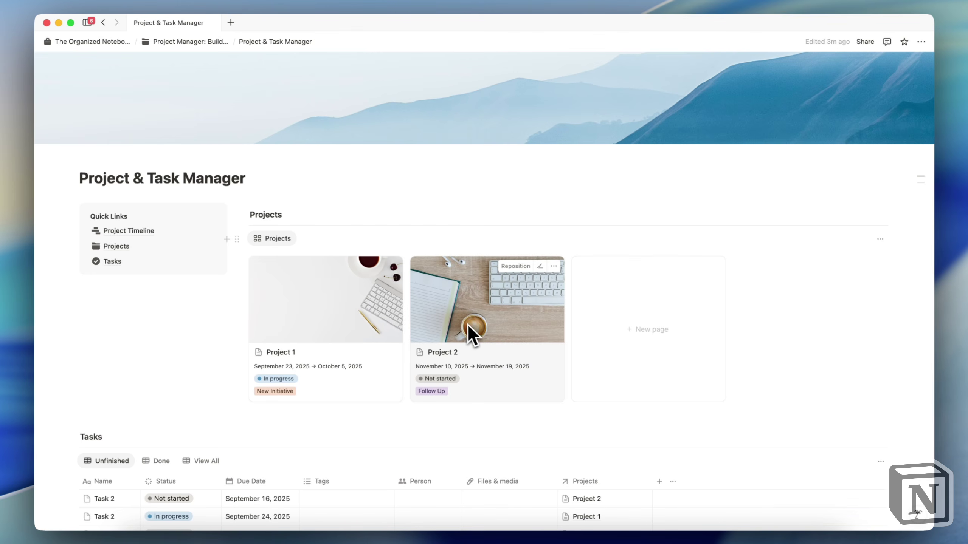
In Notion, examine the Tasks database by switching between its Unfinished, Done and View All views
{"action": "left_click", "coordinate": [282, 215]}
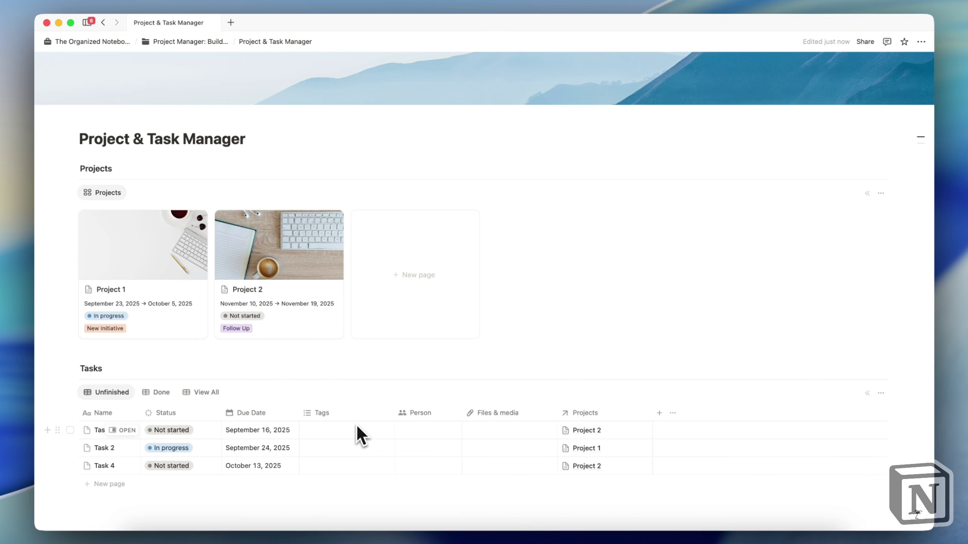
{"action": "scroll", "coordinate": [237, 495], "scroll_direction": "down", "scroll_amount": 3}
{"action": "left_click", "coordinate": [156, 311]}
{"action": "left_click", "coordinate": [204, 310]}
{"action": "left_click", "coordinate": [159, 310]}
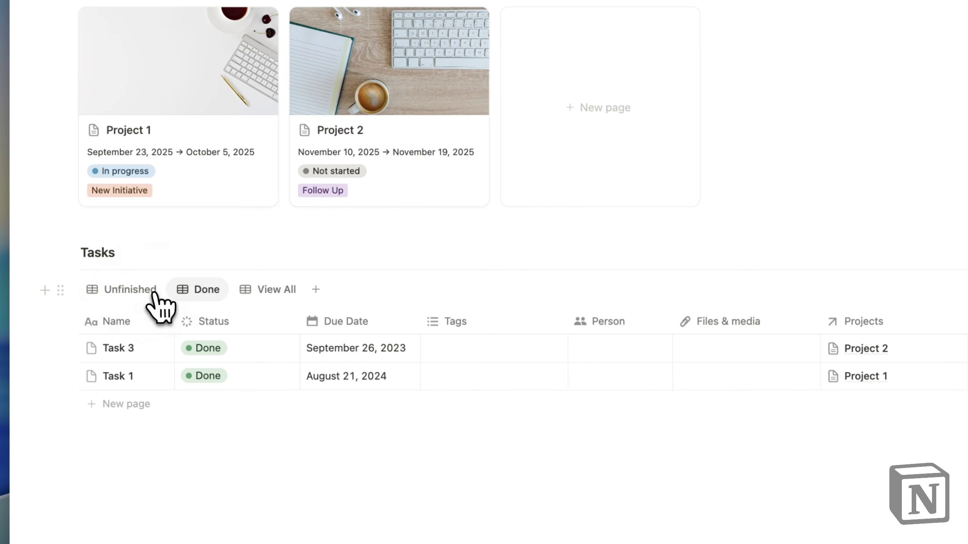
{"action": "left_click", "coordinate": [132, 291]}
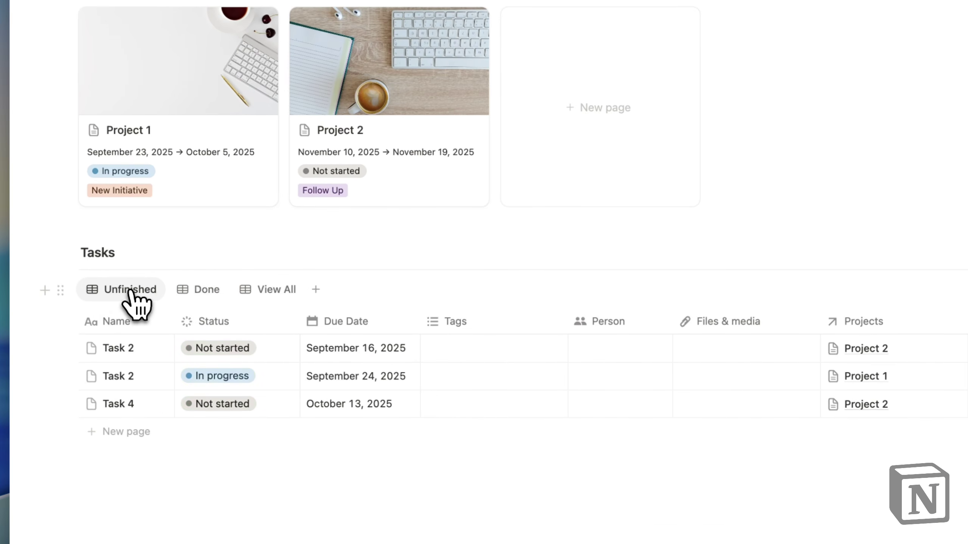
{"action": "left_click", "coordinate": [196, 290]}
{"action": "left_click", "coordinate": [276, 291]}
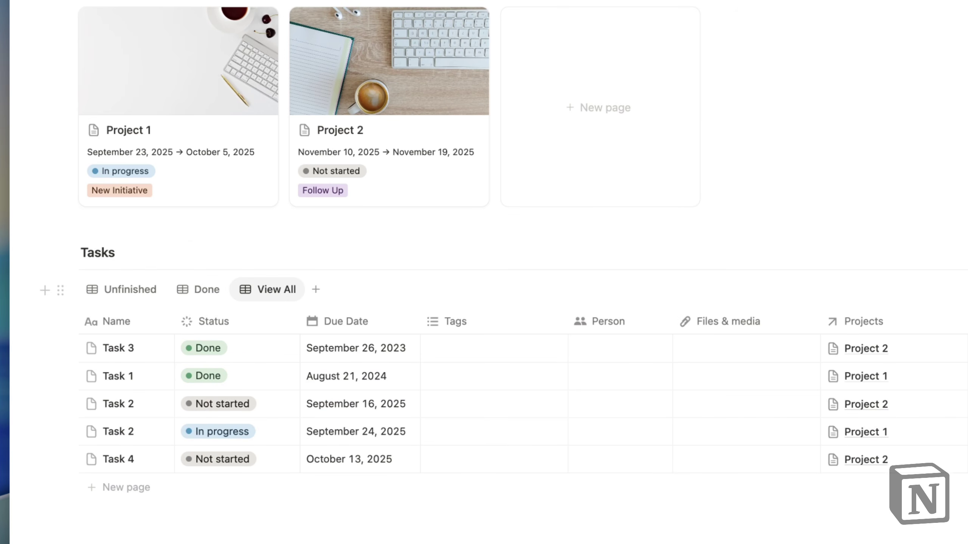
{"action": "left_click", "coordinate": [207, 293]}
{"action": "left_click", "coordinate": [129, 292]}
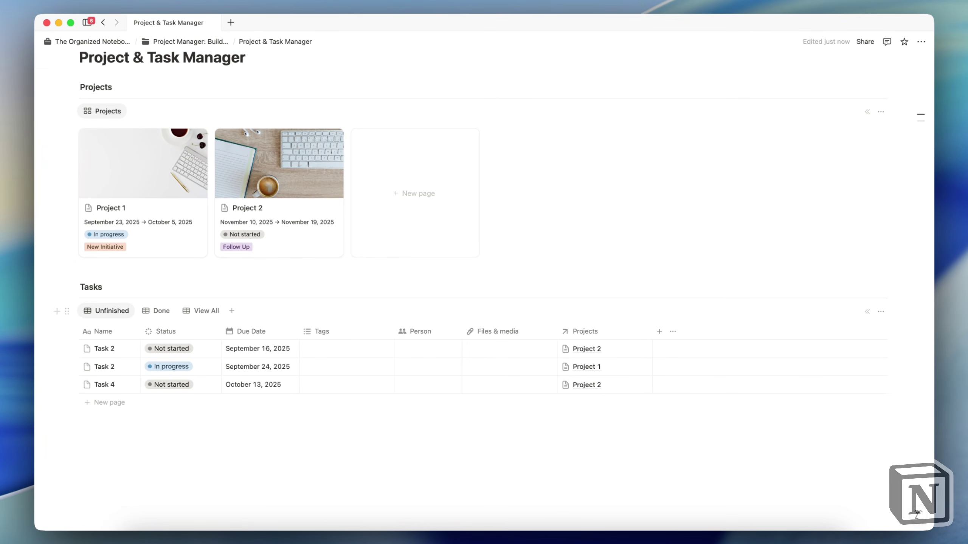
{"action": "left_click", "coordinate": [156, 311]}
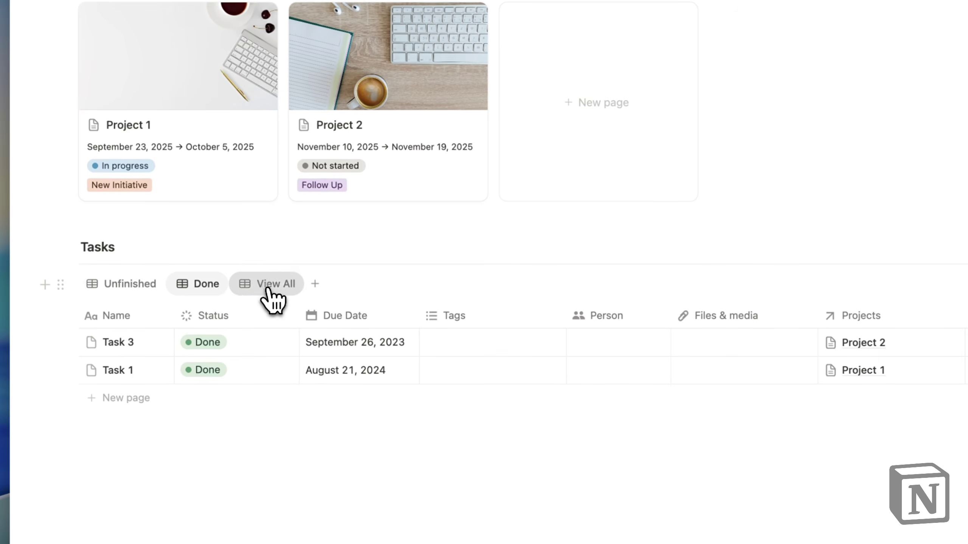
{"action": "left_click", "coordinate": [202, 310]}
{"action": "left_click", "coordinate": [130, 287]}
{"action": "left_click", "coordinate": [207, 288]}
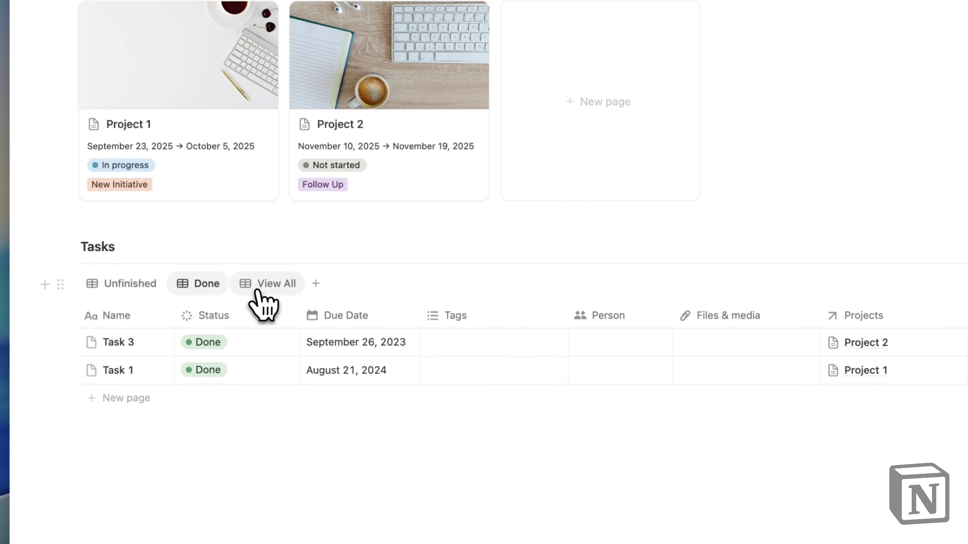
{"action": "left_click", "coordinate": [246, 287]}
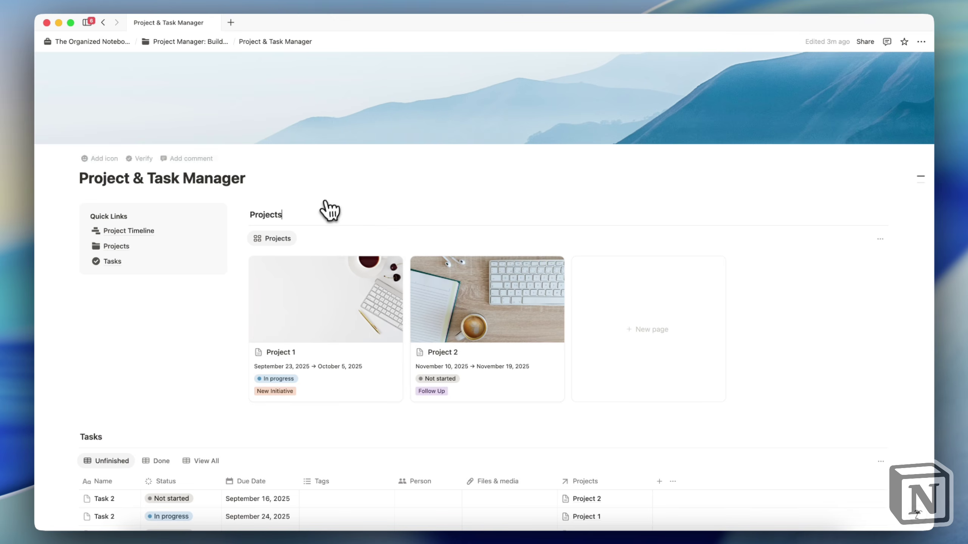
Preview the Projects database in Board, Timeline, Calendar, List, Chart and Feed layouts, and return it to Gallery
{"action": "left_click", "coordinate": [844, 240]}
{"action": "left_click", "coordinate": [834, 297]}
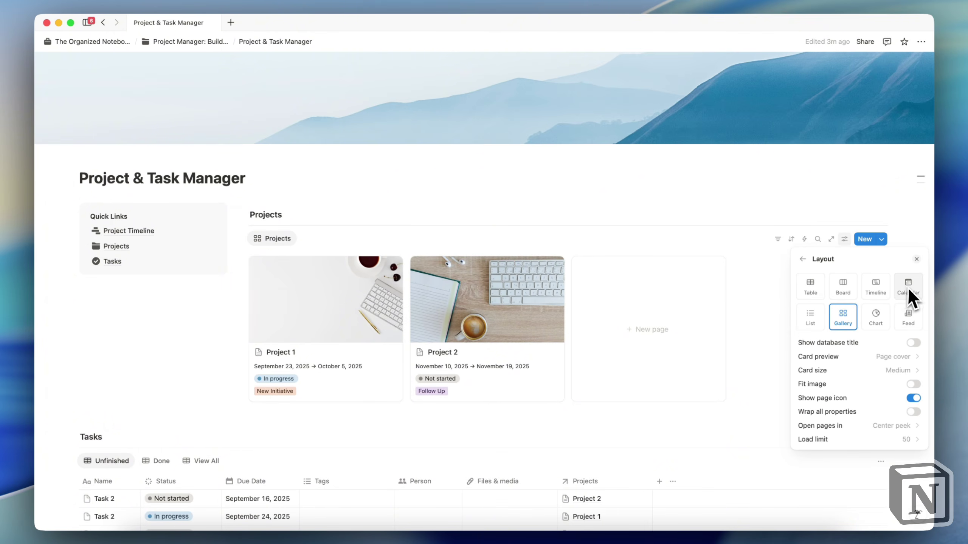
{"action": "left_click", "coordinate": [843, 287]}
{"action": "left_click", "coordinate": [875, 286]}
{"action": "left_click", "coordinate": [908, 287]}
{"action": "left_click", "coordinate": [810, 318]}
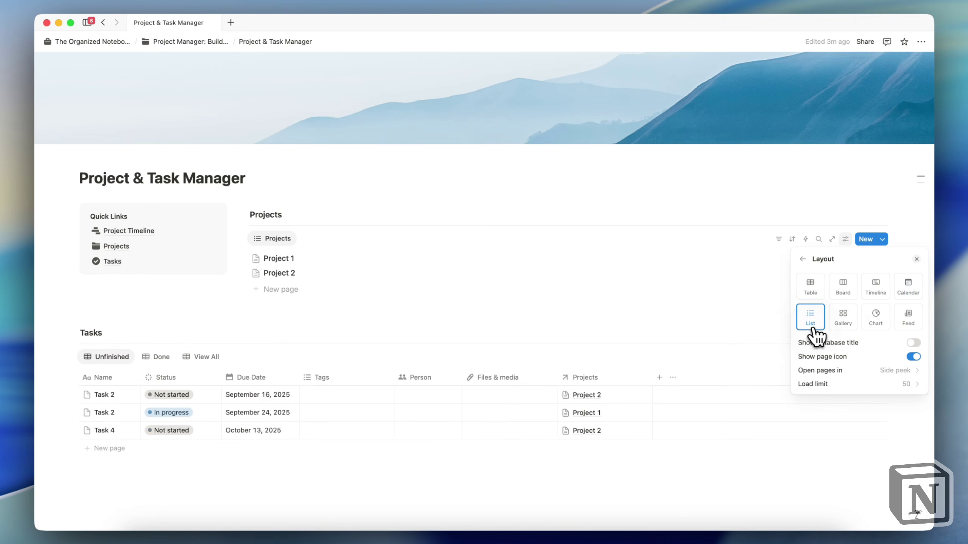
{"action": "left_click", "coordinate": [842, 327]}
{"action": "left_click", "coordinate": [875, 324]}
{"action": "left_click", "coordinate": [908, 324]}
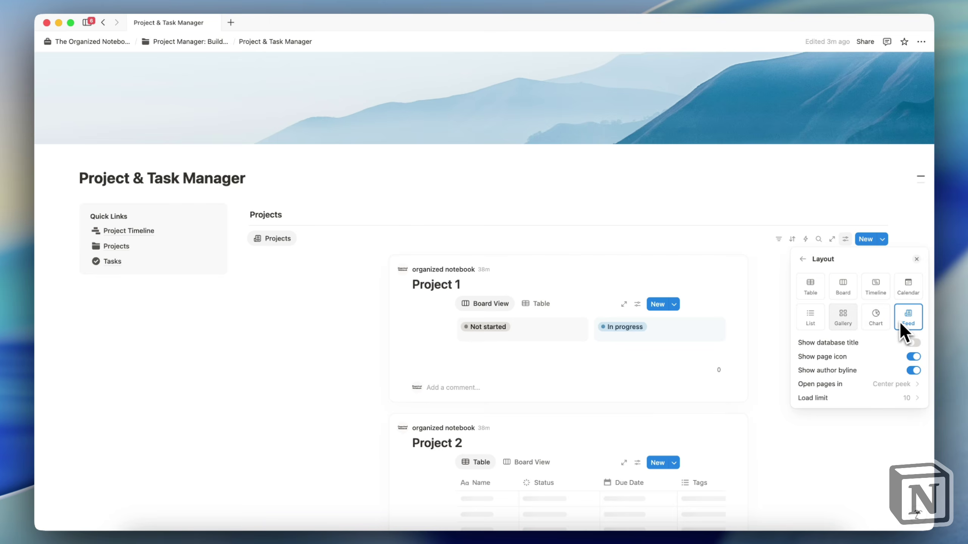
{"action": "left_click", "coordinate": [843, 316]}
{"action": "key", "text": "Escape"}
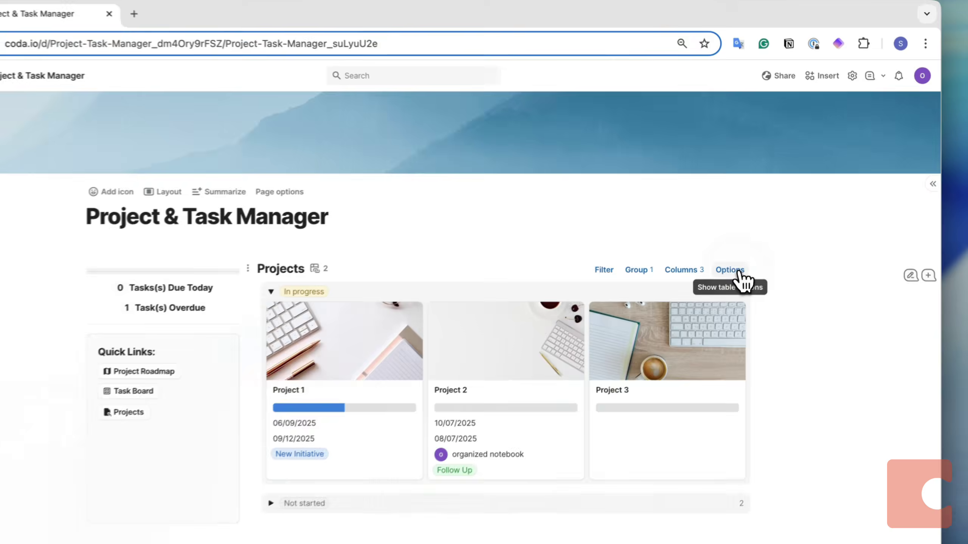
In Coda, open the Projects table options and preview the Table, Cards, Detail and Calendar layouts
{"action": "left_click", "coordinate": [738, 272]}
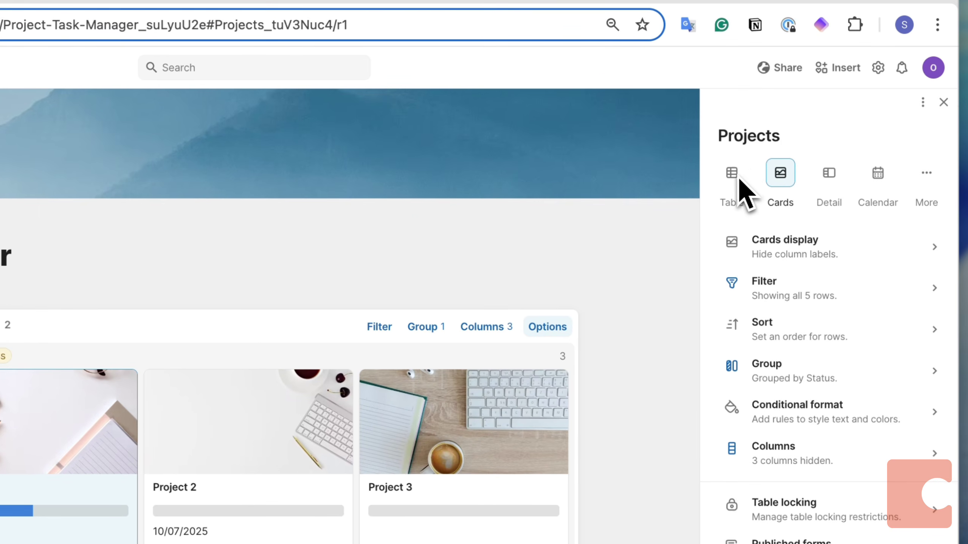
{"action": "left_click", "coordinate": [732, 173]}
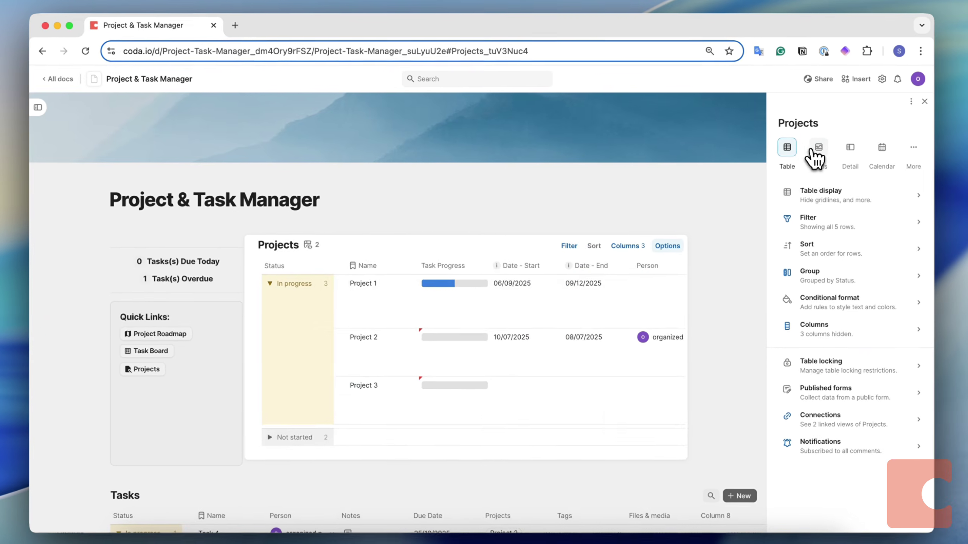
{"action": "left_click", "coordinate": [818, 150]}
{"action": "left_click", "coordinate": [851, 149]}
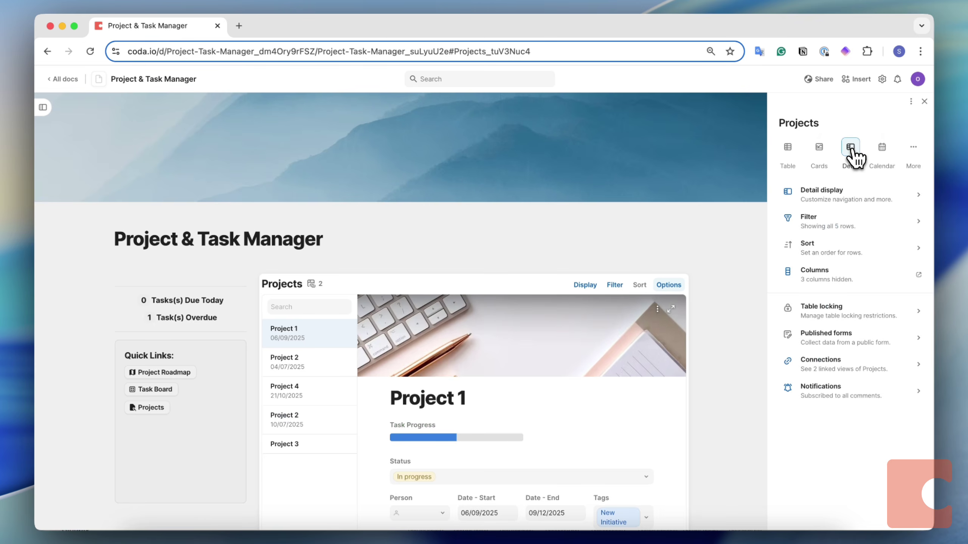
{"action": "left_click", "coordinate": [883, 150]}
Preview the Projects table in the additional Form, Timeline, Chart, Word cloud and Board layouts
{"action": "left_click", "coordinate": [914, 149]}
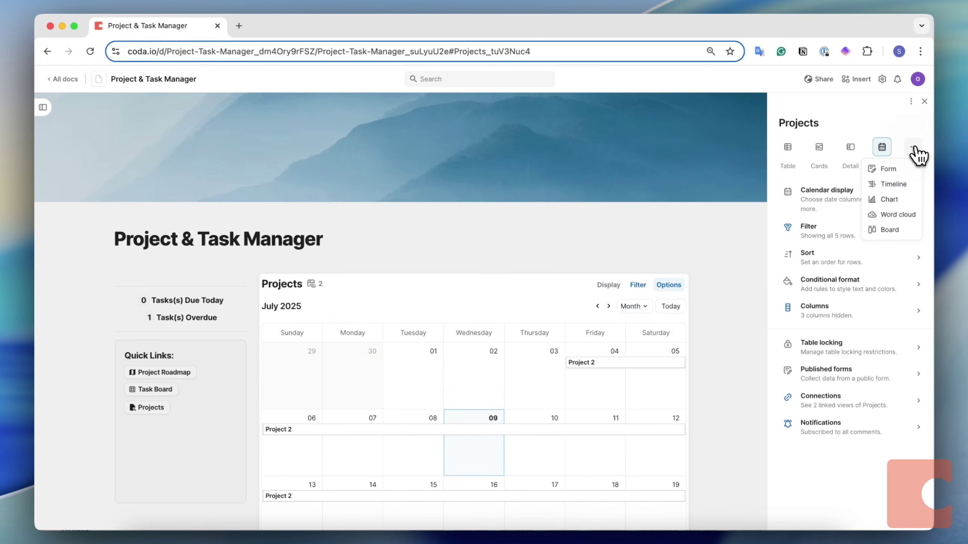
{"action": "left_click", "coordinate": [907, 170]}
{"action": "left_click", "coordinate": [913, 150]}
{"action": "left_click", "coordinate": [910, 186]}
{"action": "left_click", "coordinate": [913, 150]}
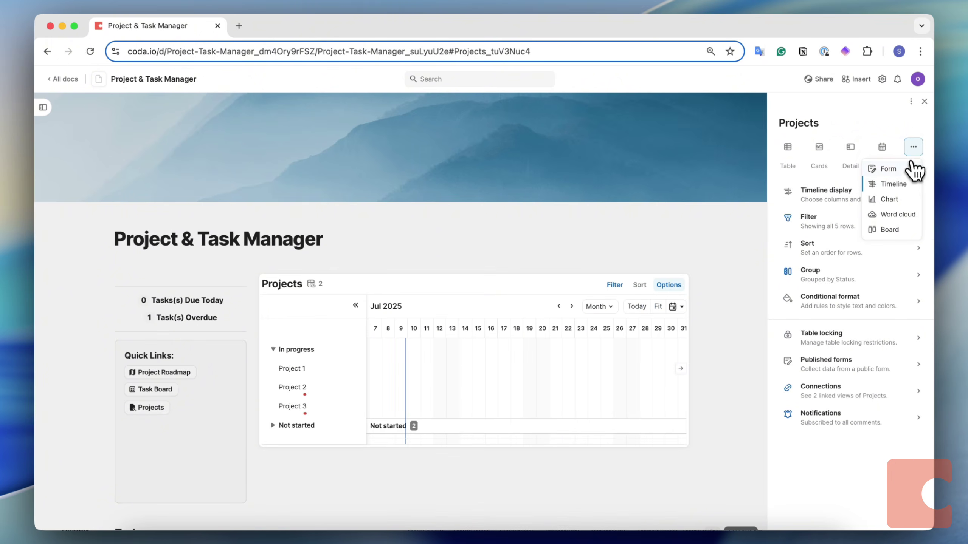
{"action": "left_click", "coordinate": [901, 200]}
{"action": "left_click", "coordinate": [914, 152]}
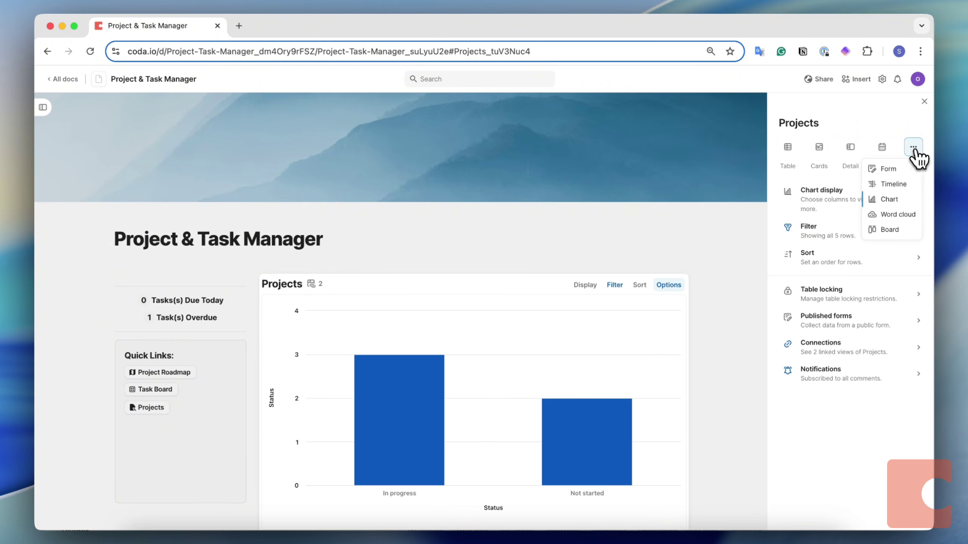
{"action": "left_click", "coordinate": [908, 215]}
{"action": "left_click", "coordinate": [914, 152]}
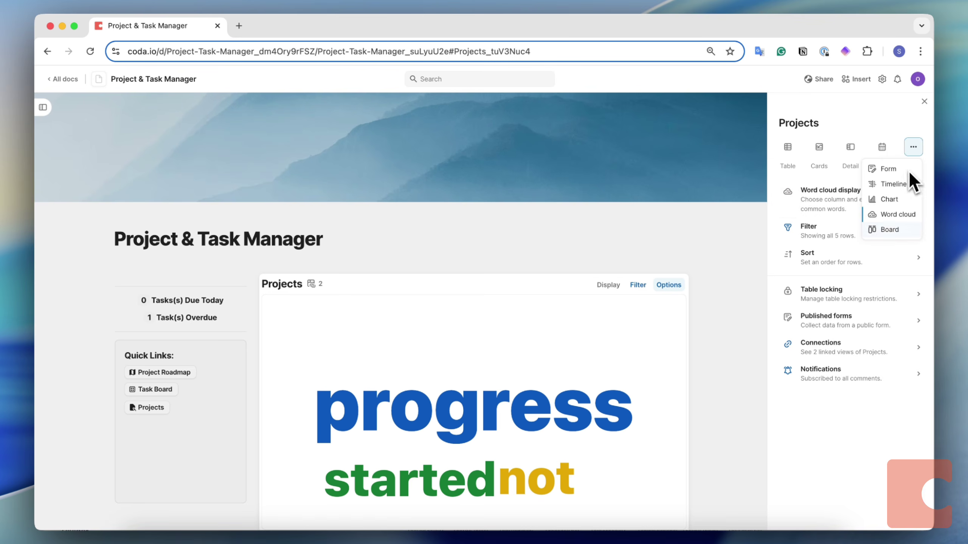
{"action": "left_click", "coordinate": [892, 229]}
In Notion, examine the layout options in the Projects gallery's view settings and close them
{"action": "left_click", "coordinate": [406, 267]}
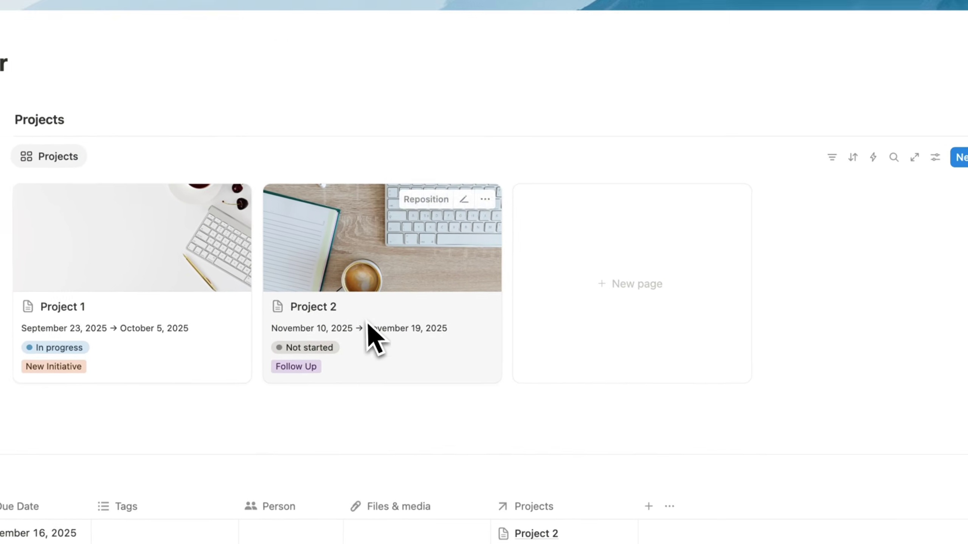
{"action": "left_click", "coordinate": [918, 148]}
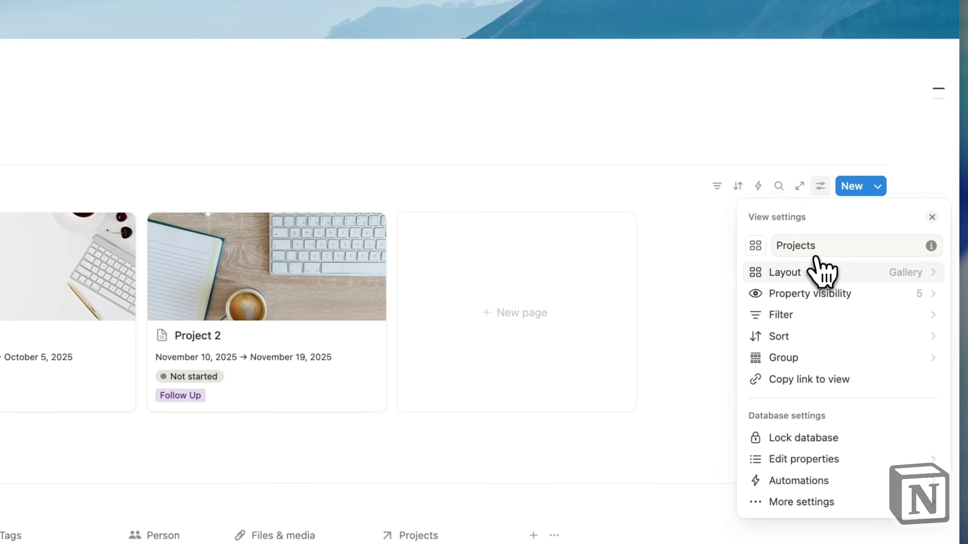
{"action": "left_click", "coordinate": [920, 235]}
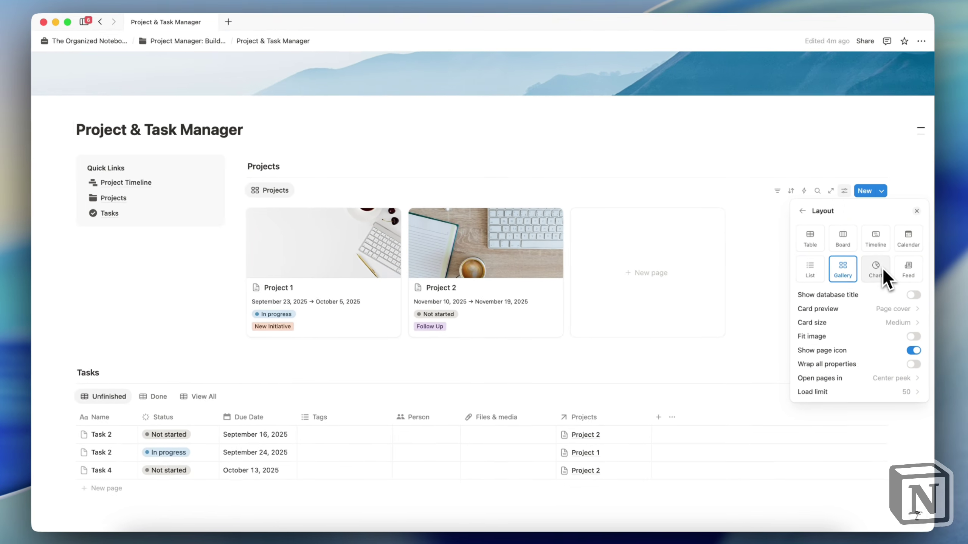
{"action": "left_click", "coordinate": [917, 211]}
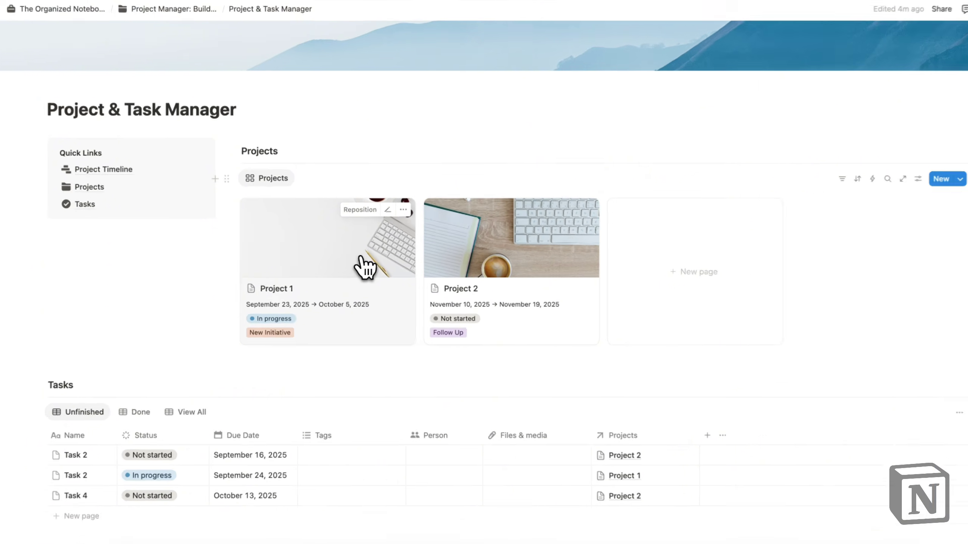
Open the Project 1 page's layout customization and select the Relations group
{"action": "left_click", "coordinate": [335, 269]}
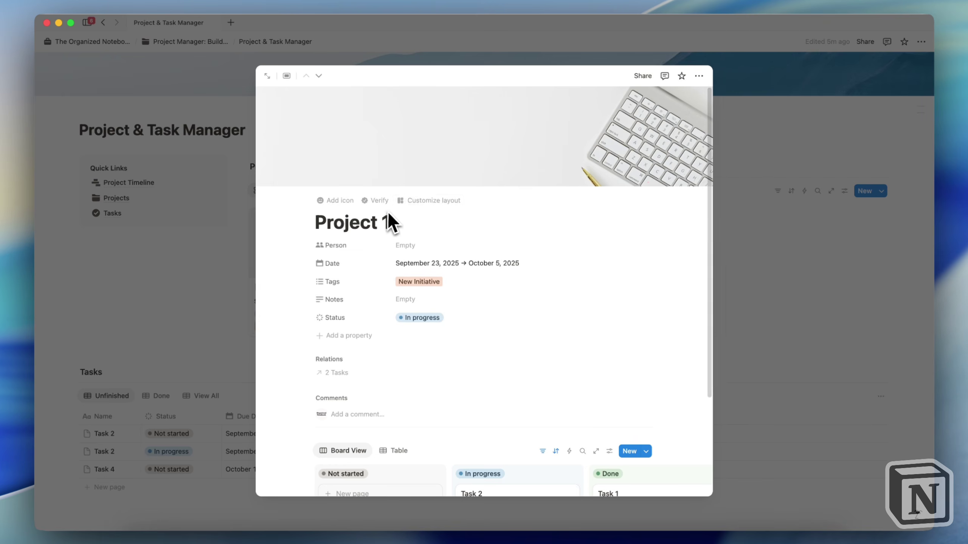
{"action": "left_click", "coordinate": [426, 200]}
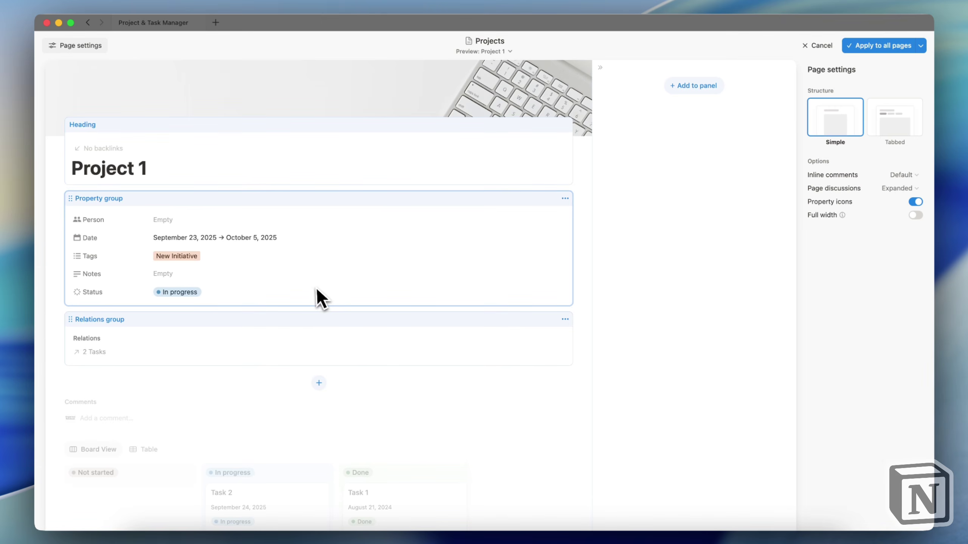
{"action": "left_click_drag", "start_coordinate": [209, 318], "coordinate": [434, 314]}
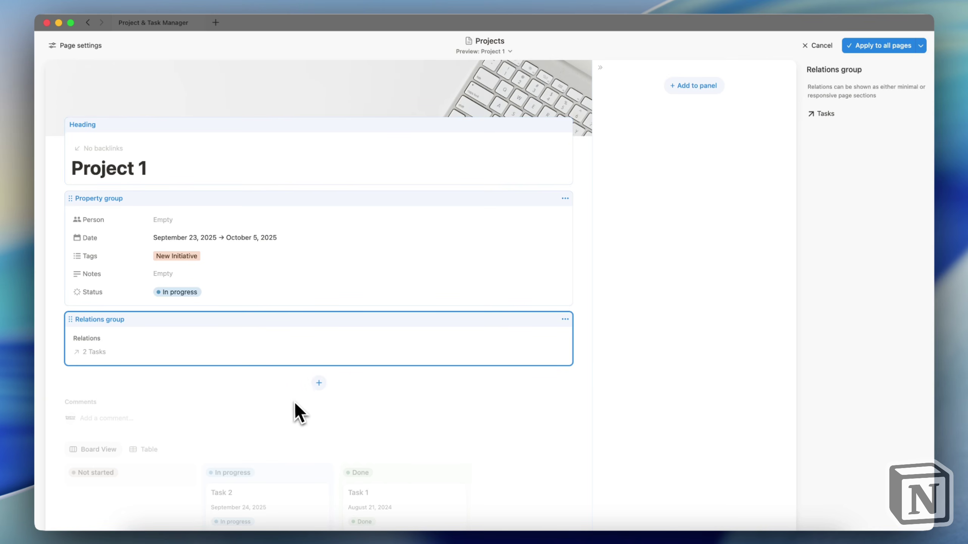
Switch to Coda, open the Project 1 card and start editing its layout
{"action": "left_click", "coordinate": [312, 539]}
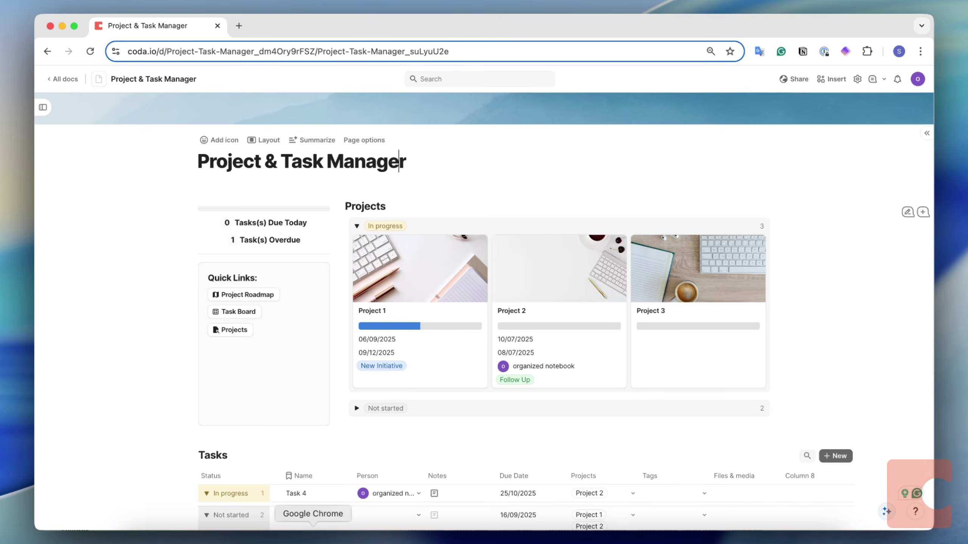
{"action": "left_click", "coordinate": [425, 285]}
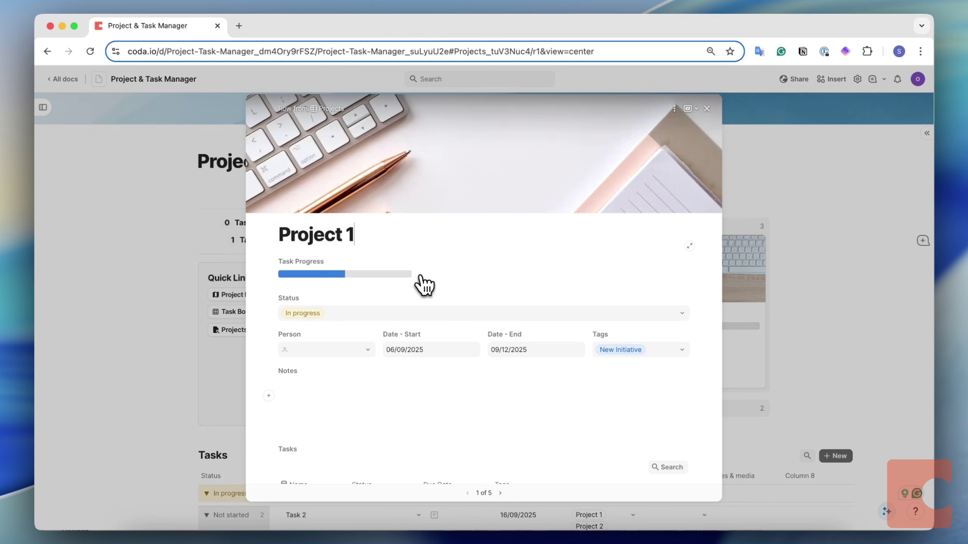
{"action": "left_click", "coordinate": [674, 109]}
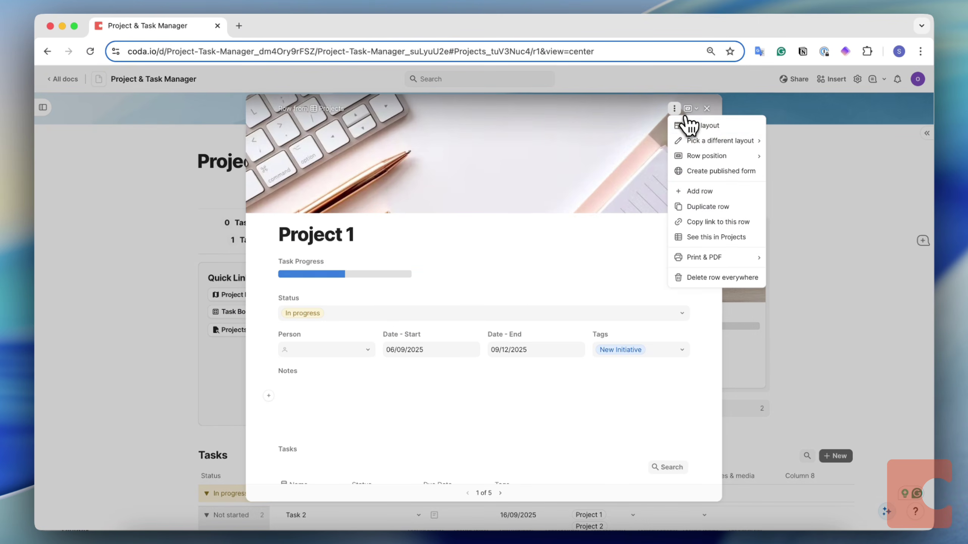
{"action": "left_click", "coordinate": [697, 125]}
Place the Task Progress field beside Status on one row, and move it back up directly below the project name
{"action": "scroll", "coordinate": [648, 248], "scroll_direction": "down", "scroll_amount": 3}
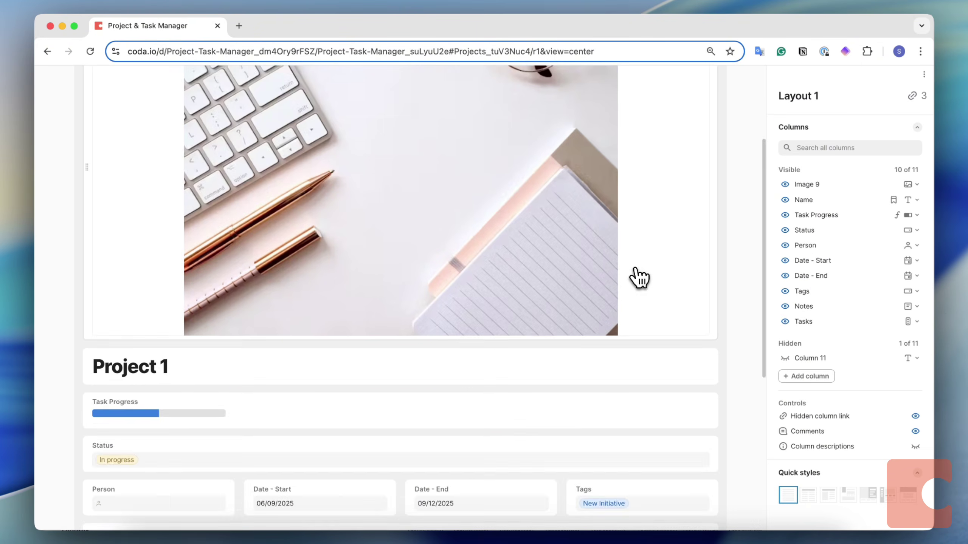
{"action": "scroll", "coordinate": [640, 278], "scroll_direction": "down", "scroll_amount": 5}
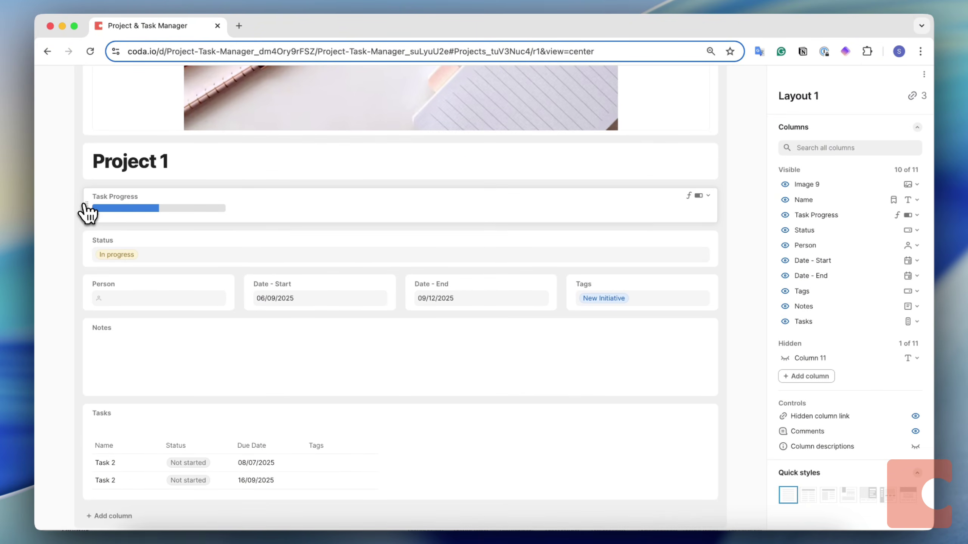
{"action": "left_click_drag", "start_coordinate": [87, 211], "coordinate": [287, 197]}
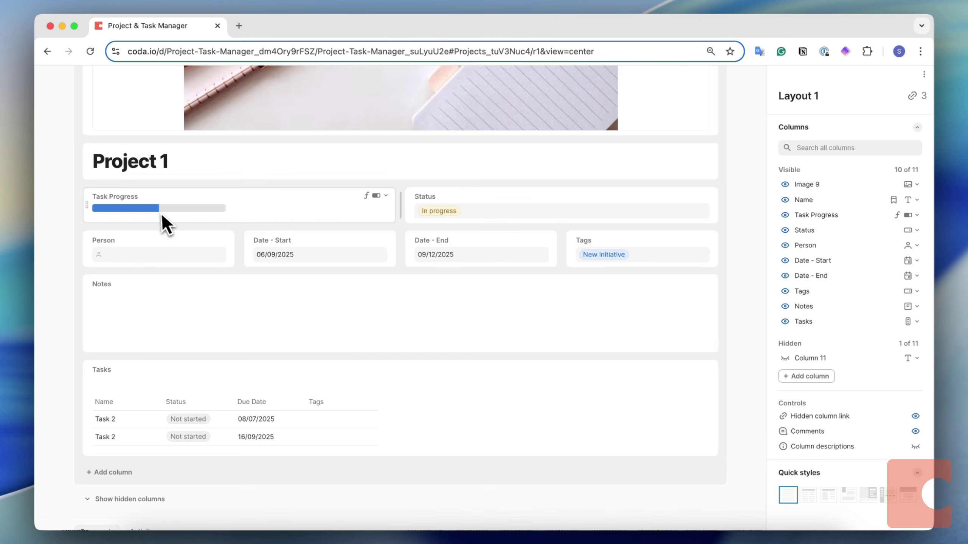
{"action": "left_click_drag", "start_coordinate": [87, 206], "coordinate": [205, 172]}
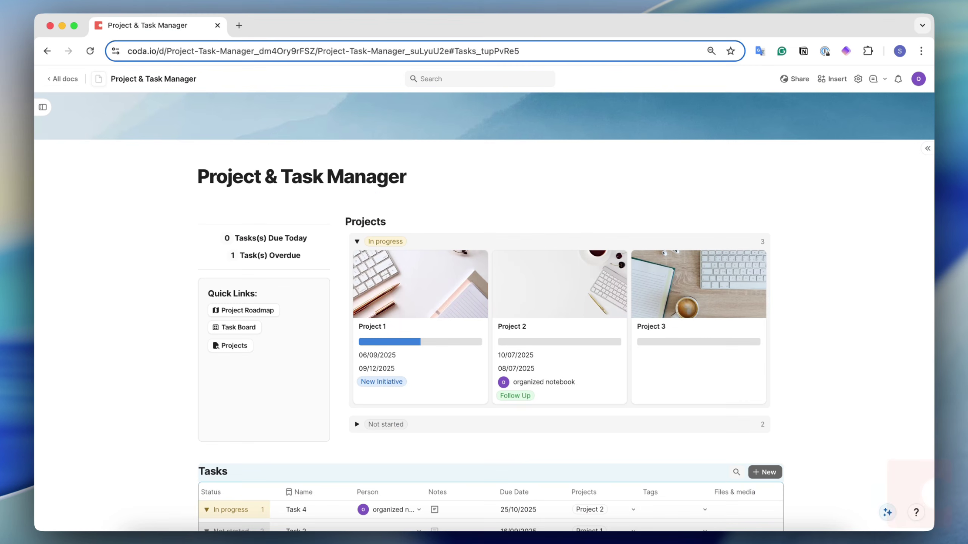
Examine the column types offered for a new column in the Tasks table, including relations, properties, reactions and Canvas, and close the list
{"action": "scroll", "coordinate": [838, 289], "scroll_direction": "down", "scroll_amount": 5}
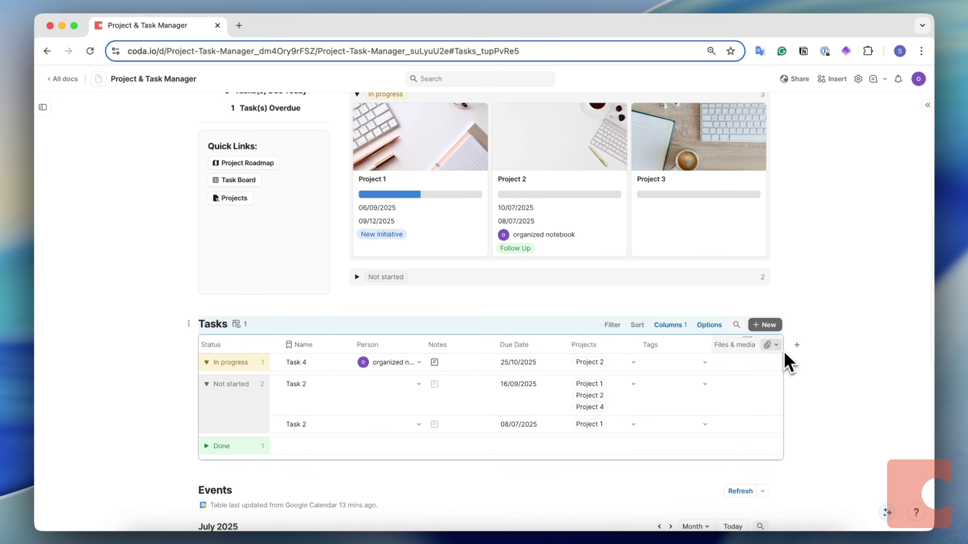
{"action": "left_click", "coordinate": [797, 346]}
{"action": "scroll", "coordinate": [833, 407], "scroll_direction": "down", "scroll_amount": 1}
{"action": "scroll", "coordinate": [833, 407], "scroll_direction": "up", "scroll_amount": 1}
{"action": "mouse_move", "coordinate": [834, 412]}
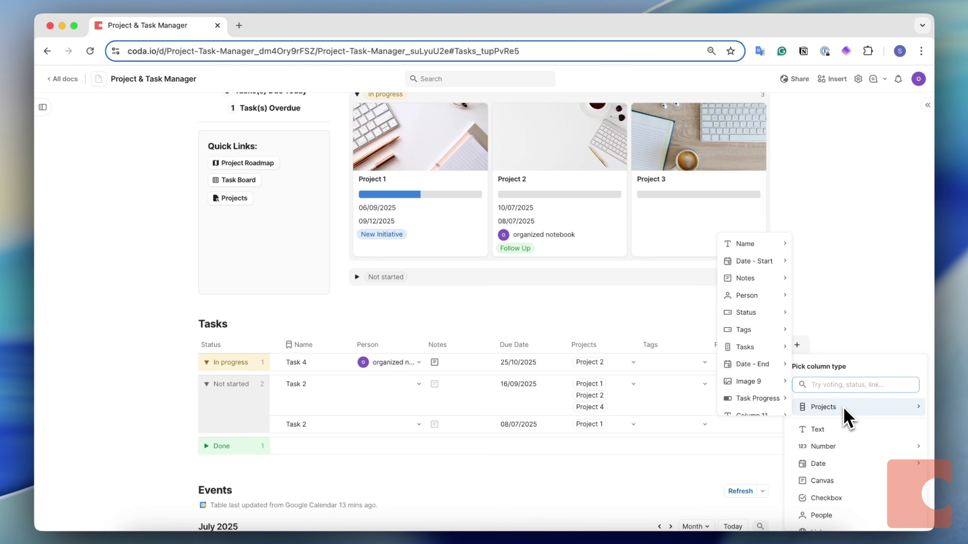
{"action": "scroll", "coordinate": [844, 409], "scroll_direction": "down", "scroll_amount": 5}
{"action": "scroll", "coordinate": [844, 408], "scroll_direction": "down", "scroll_amount": 2}
{"action": "scroll", "coordinate": [845, 410], "scroll_direction": "down", "scroll_amount": 2}
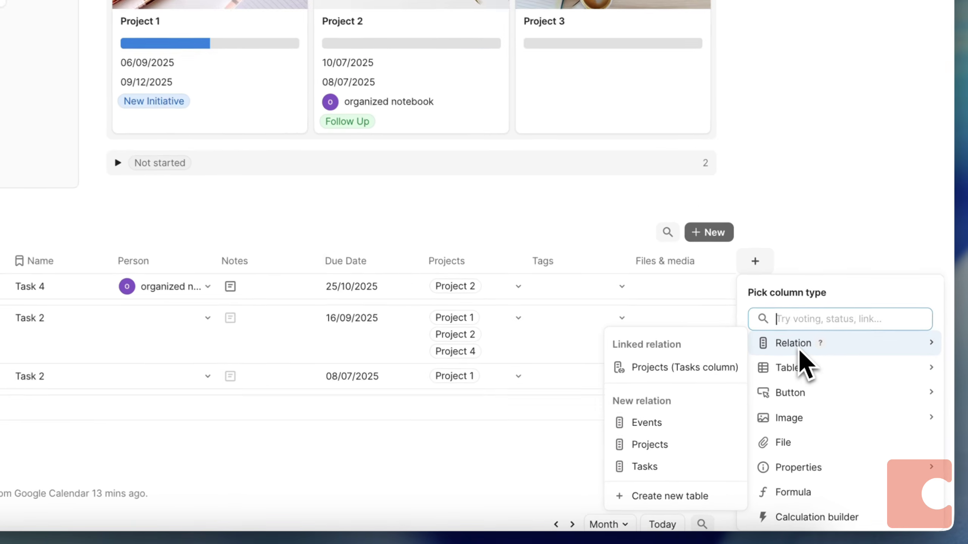
{"action": "scroll", "coordinate": [800, 396], "scroll_direction": "down", "scroll_amount": 3}
{"action": "mouse_move", "coordinate": [801, 419]}
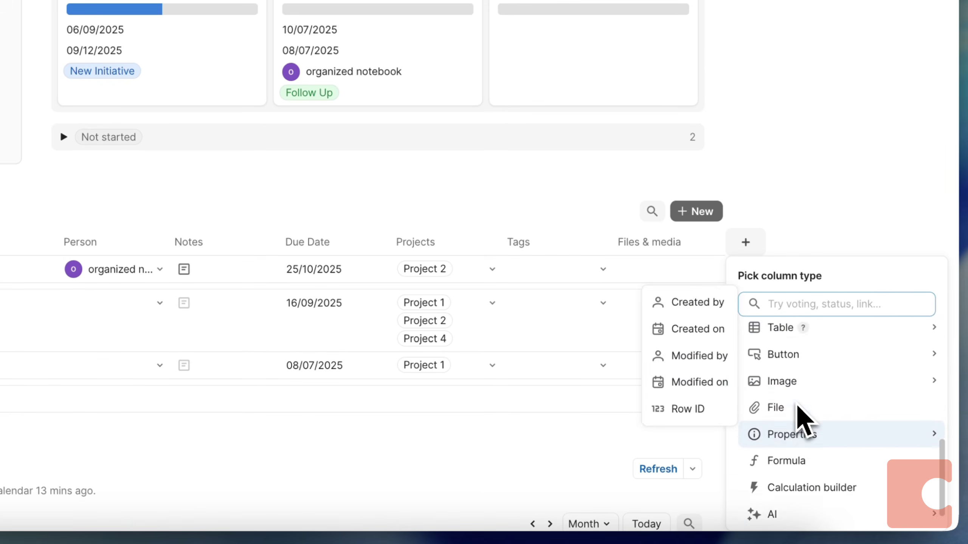
{"action": "scroll", "coordinate": [798, 405], "scroll_direction": "down", "scroll_amount": 1}
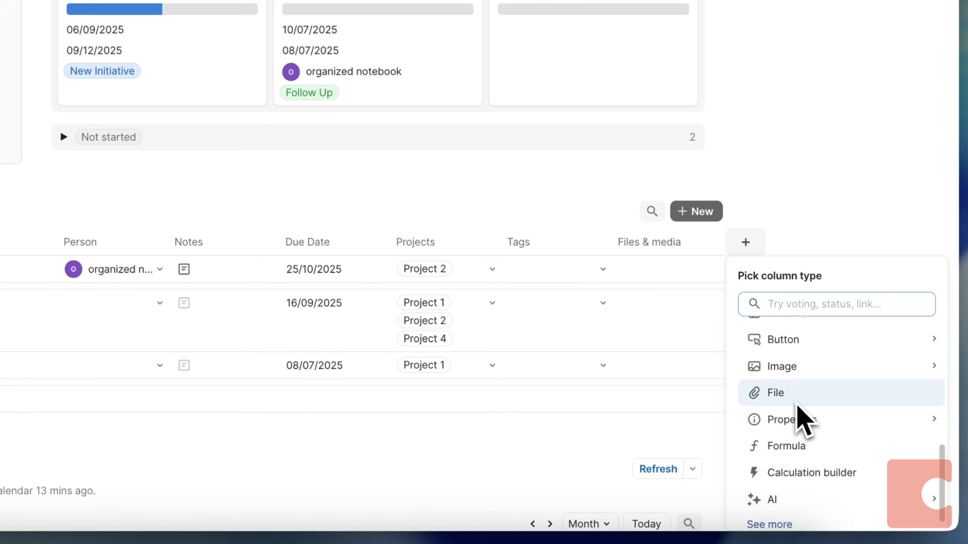
{"action": "scroll", "coordinate": [778, 457], "scroll_direction": "up", "scroll_amount": 3}
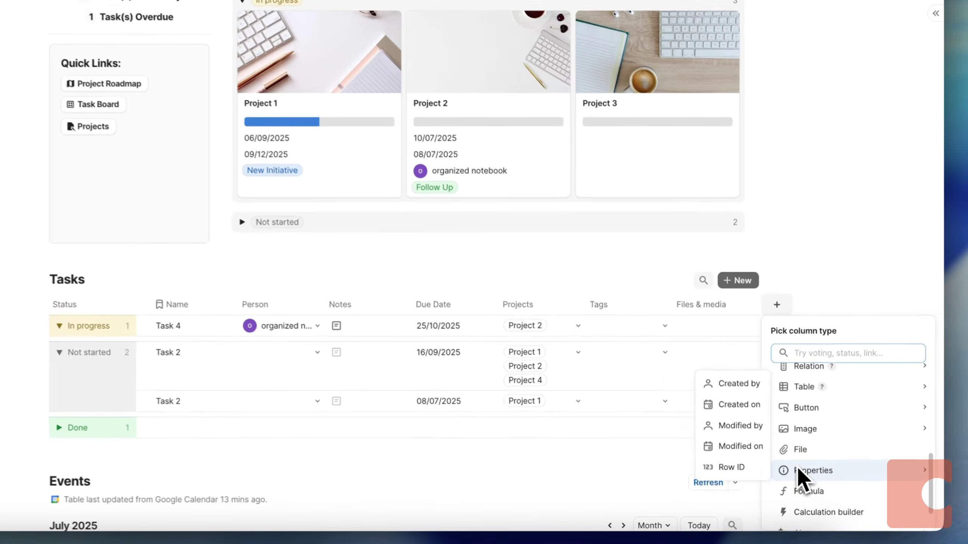
{"action": "mouse_move", "coordinate": [774, 464]}
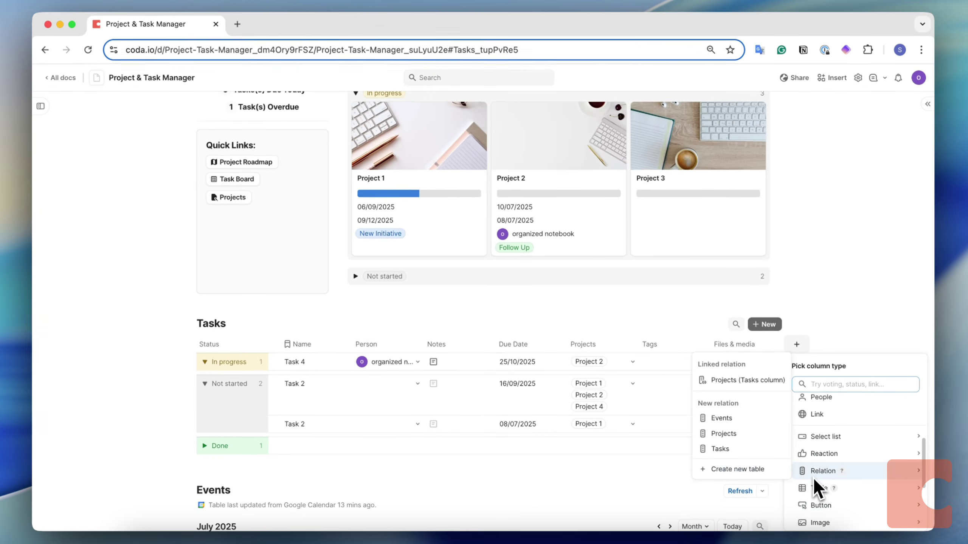
{"action": "scroll", "coordinate": [815, 472], "scroll_direction": "up", "scroll_amount": 1}
{"action": "mouse_move", "coordinate": [820, 462]}
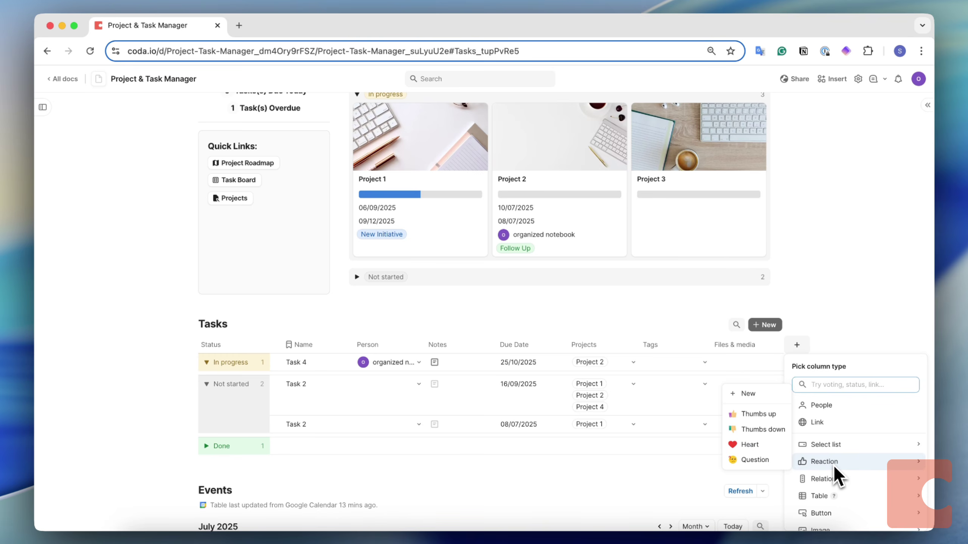
{"action": "scroll", "coordinate": [834, 469], "scroll_direction": "up", "scroll_amount": 4}
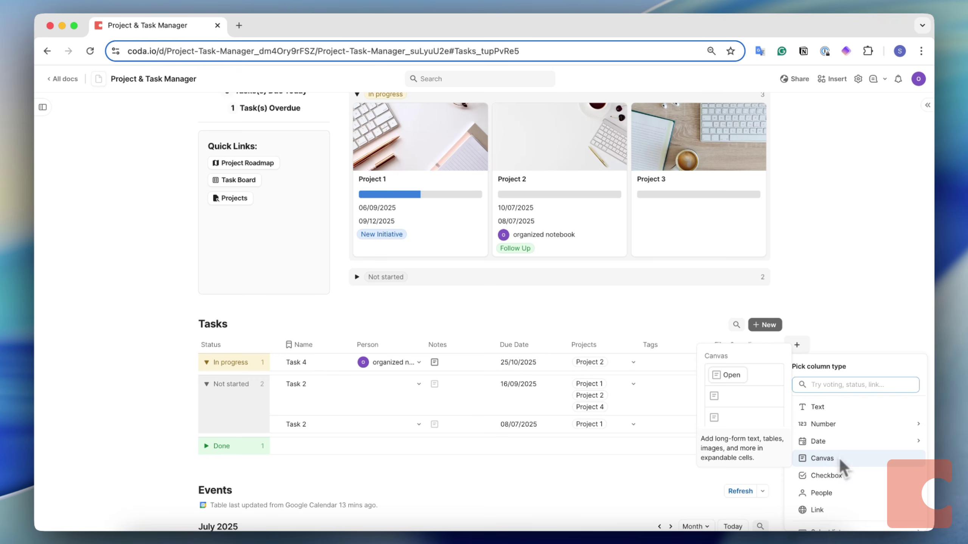
{"action": "left_click", "coordinate": [815, 316]}
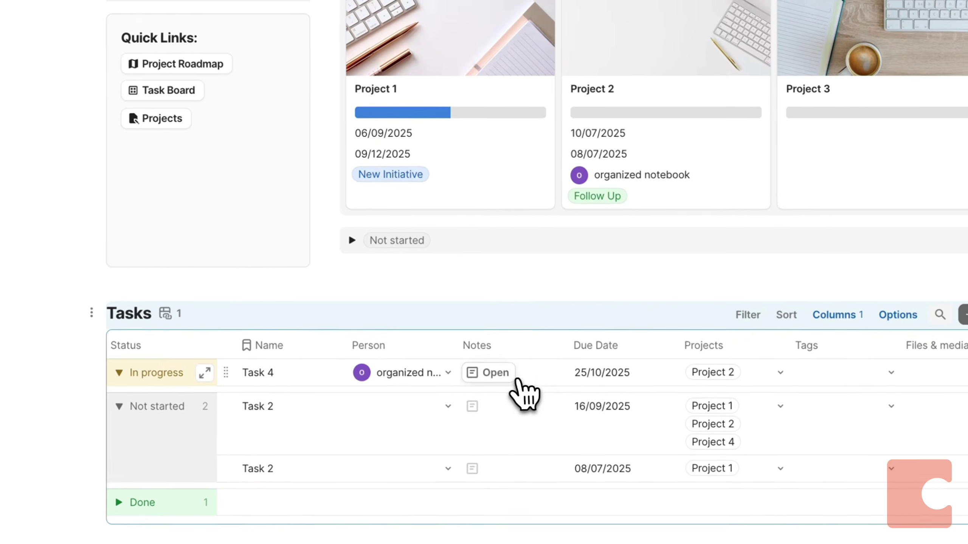
Open the notes of Task 4 from the Tasks table and delete the text "Notes notes"
{"action": "left_click", "coordinate": [497, 375]}
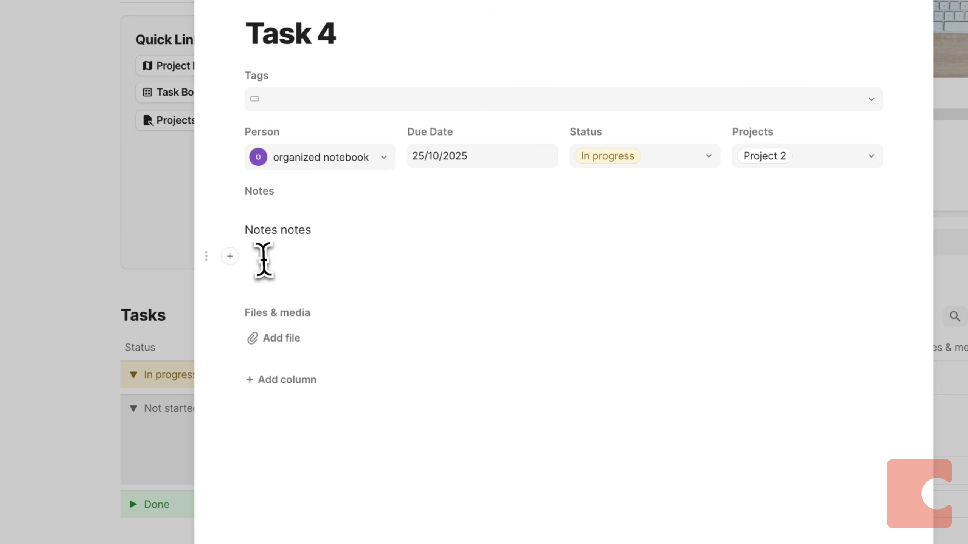
{"action": "triple_click", "coordinate": [266, 229]}
{"action": "key", "text": "BackSpace"}
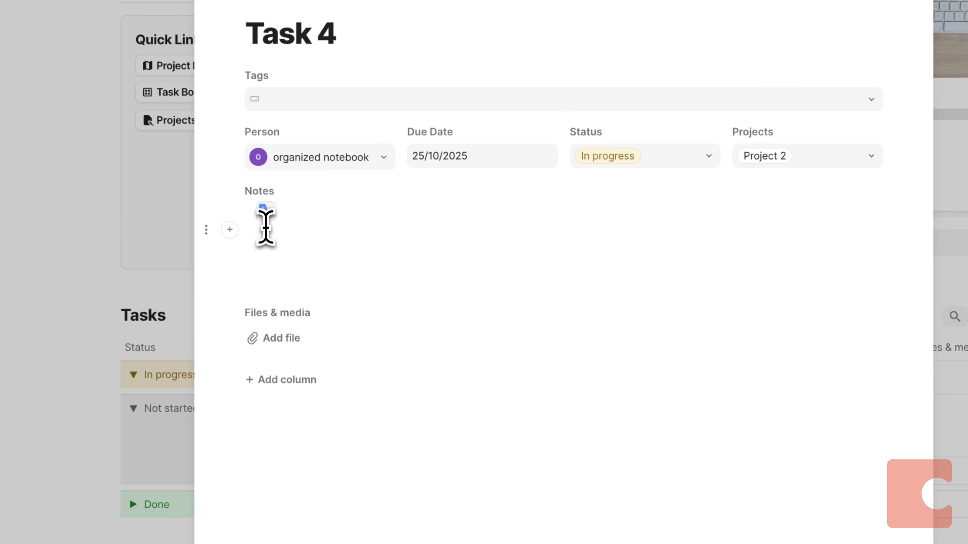
Examine the content types that can be inserted into Task 4's Notes, cancel the insertion and close the row
{"action": "type", "text": "/"}
{"action": "scroll", "coordinate": [324, 324], "scroll_direction": "down", "scroll_amount": 2}
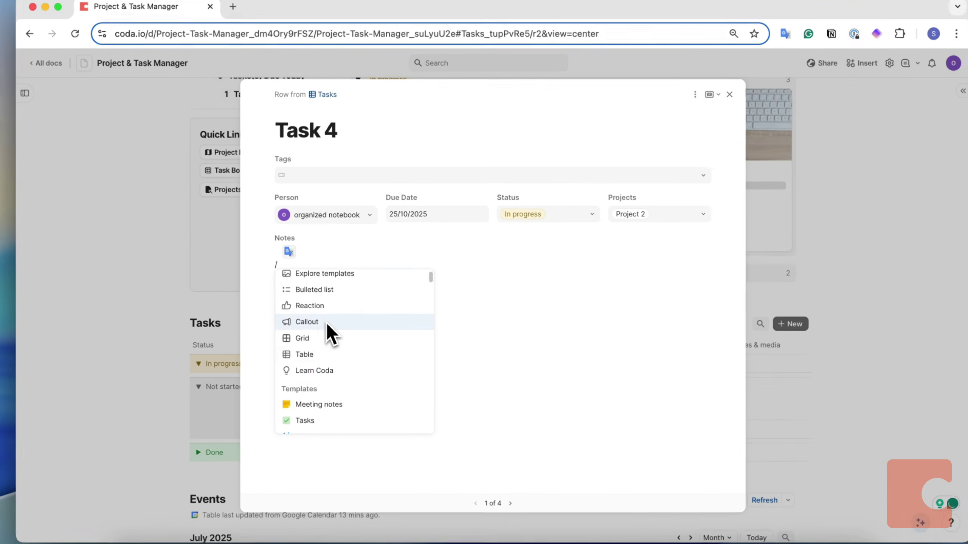
{"action": "scroll", "coordinate": [326, 326], "scroll_direction": "down", "scroll_amount": 2}
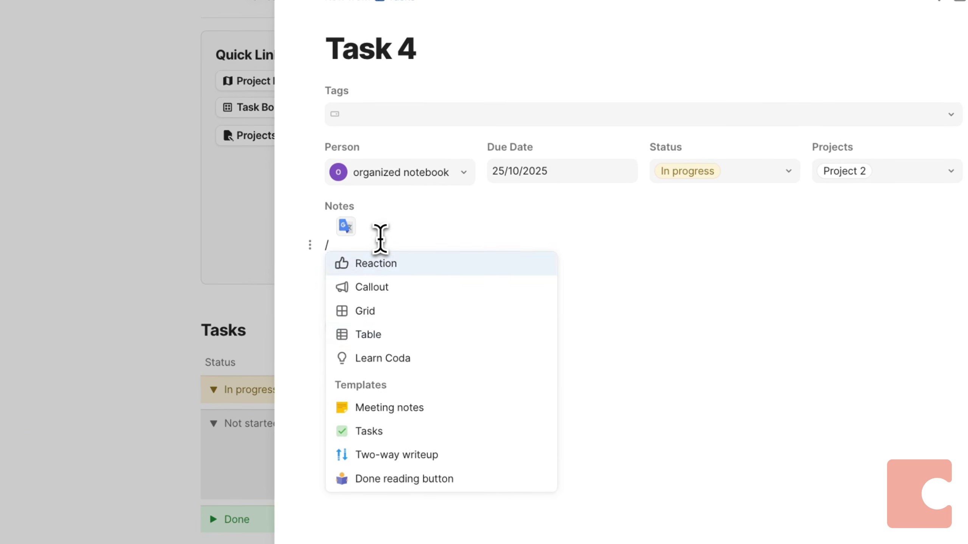
{"action": "left_click", "coordinate": [313, 266]}
{"action": "key", "text": "BackSpace"}
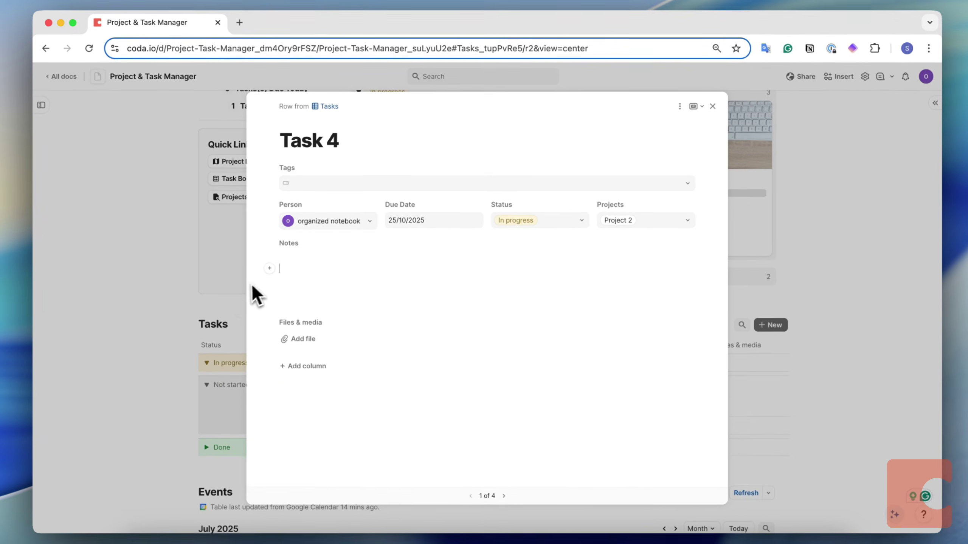
{"action": "left_click", "coordinate": [142, 324]}
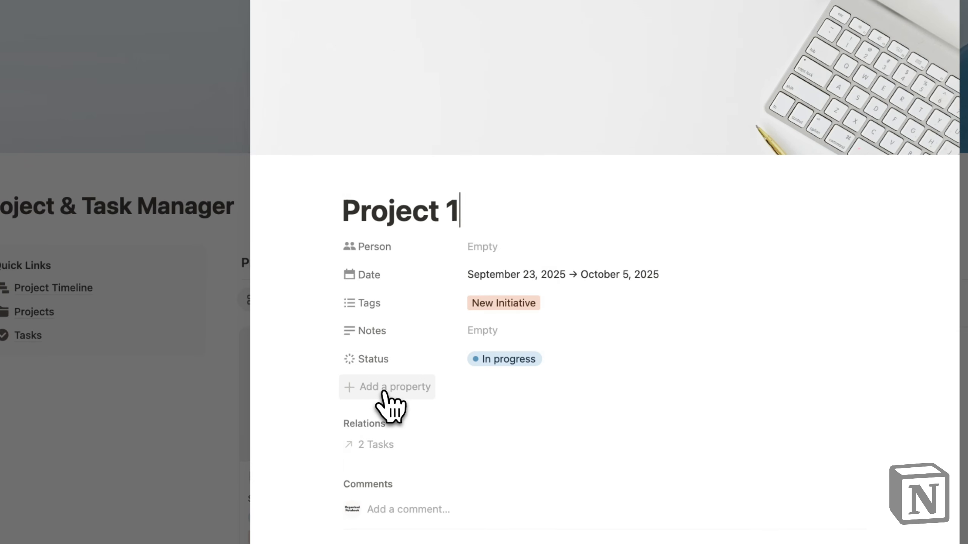
In Notion, examine the property types that can be added to the Project 1 page
{"action": "left_click", "coordinate": [386, 395]}
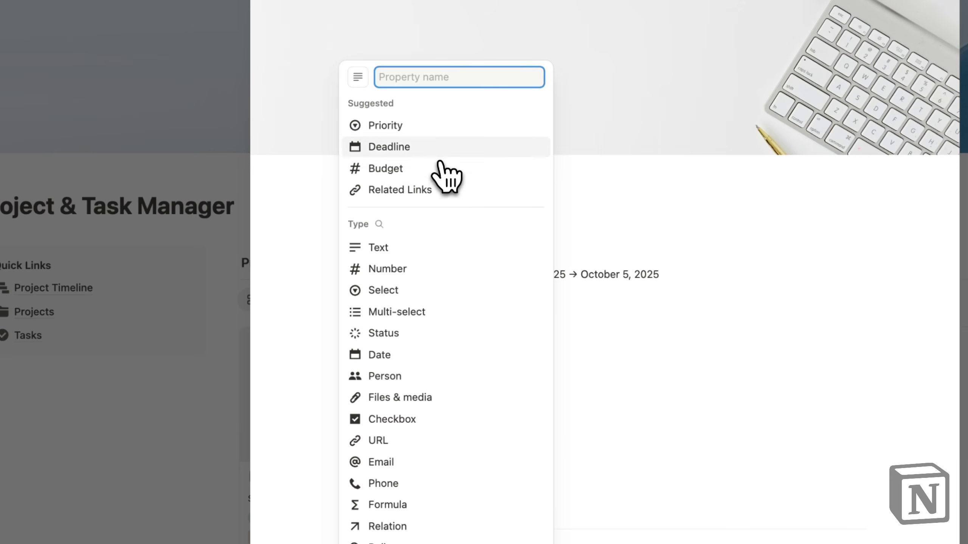
{"action": "scroll", "coordinate": [432, 271], "scroll_direction": "down", "scroll_amount": 5}
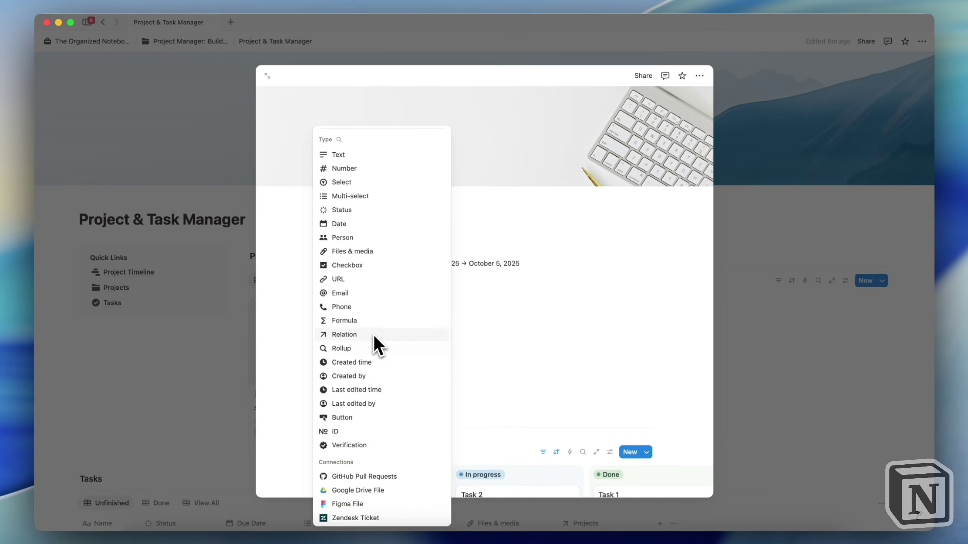
{"action": "scroll", "coordinate": [375, 294], "scroll_direction": "up", "scroll_amount": 2}
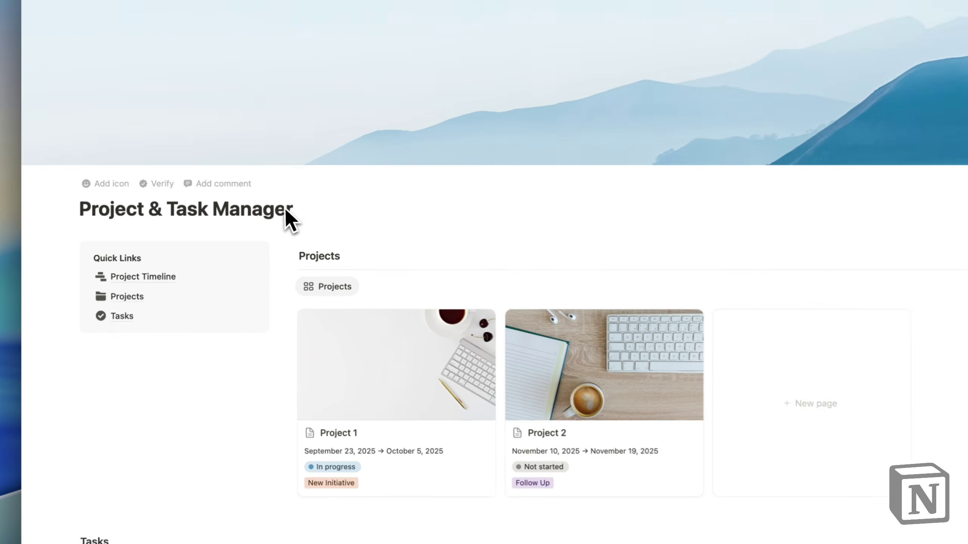
Add a new line below the Project & Task Manager title and examine the block types that can be inserted there
{"action": "left_click", "coordinate": [295, 208]}
{"action": "key", "text": "Return"}
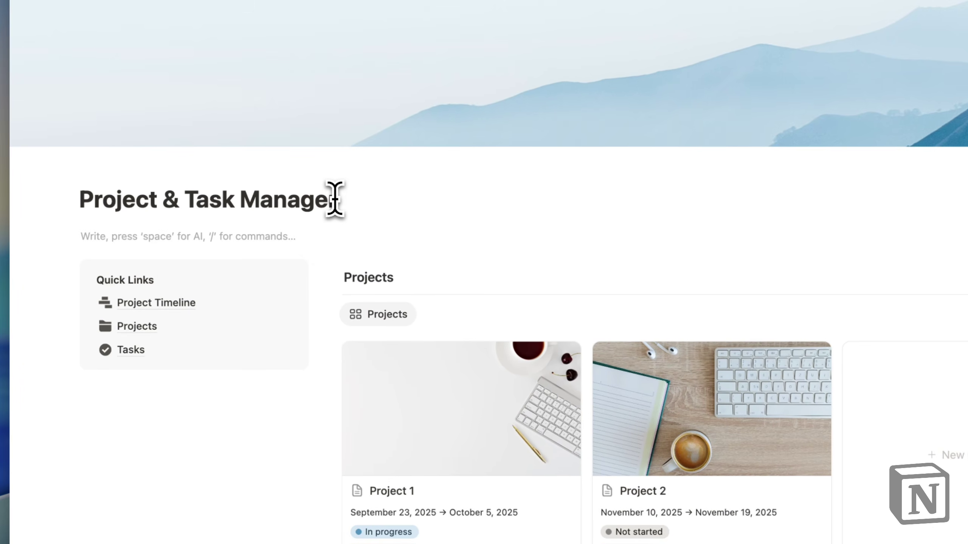
{"action": "type", "text": "/"}
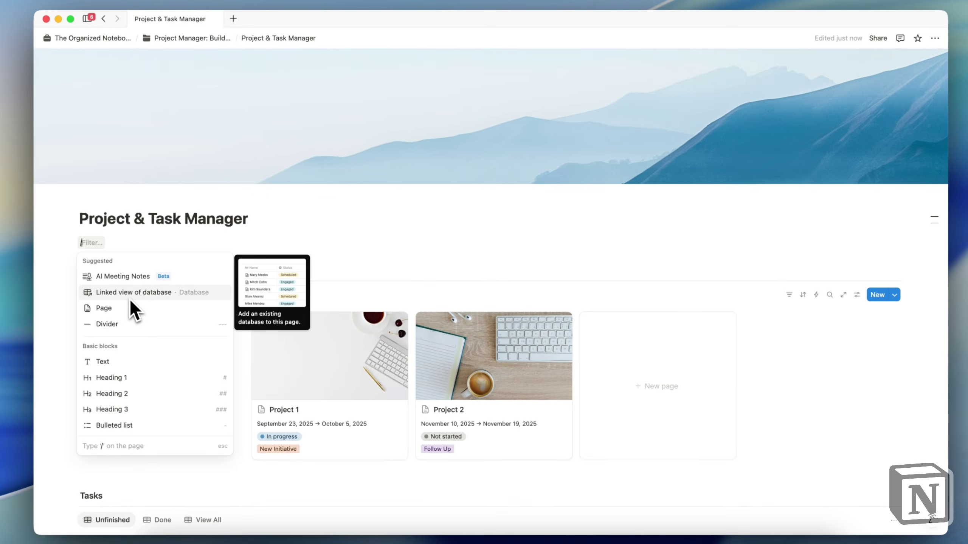
{"action": "scroll", "coordinate": [129, 297], "scroll_direction": "down", "scroll_amount": 2}
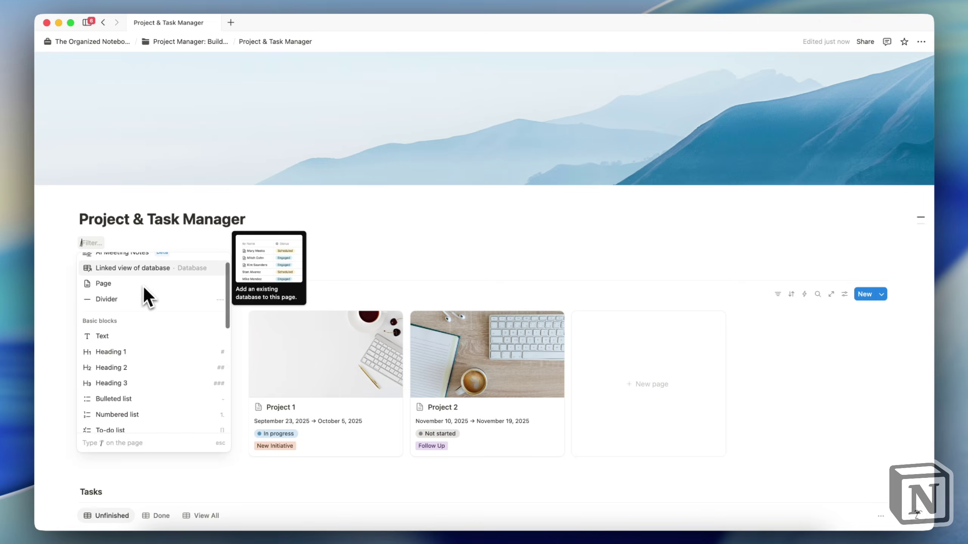
{"action": "scroll", "coordinate": [153, 316], "scroll_direction": "down", "scroll_amount": 10}
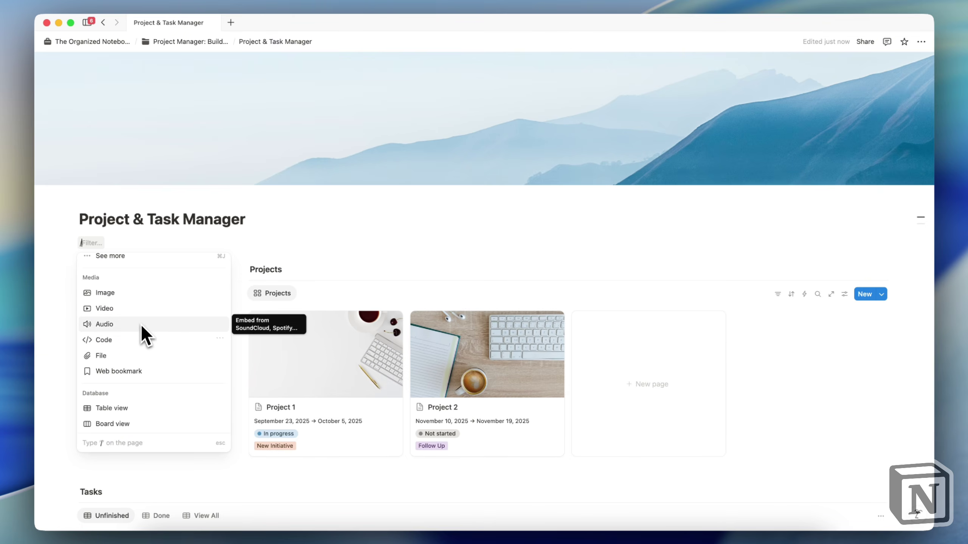
{"action": "scroll", "coordinate": [145, 377], "scroll_direction": "up", "scroll_amount": 5}
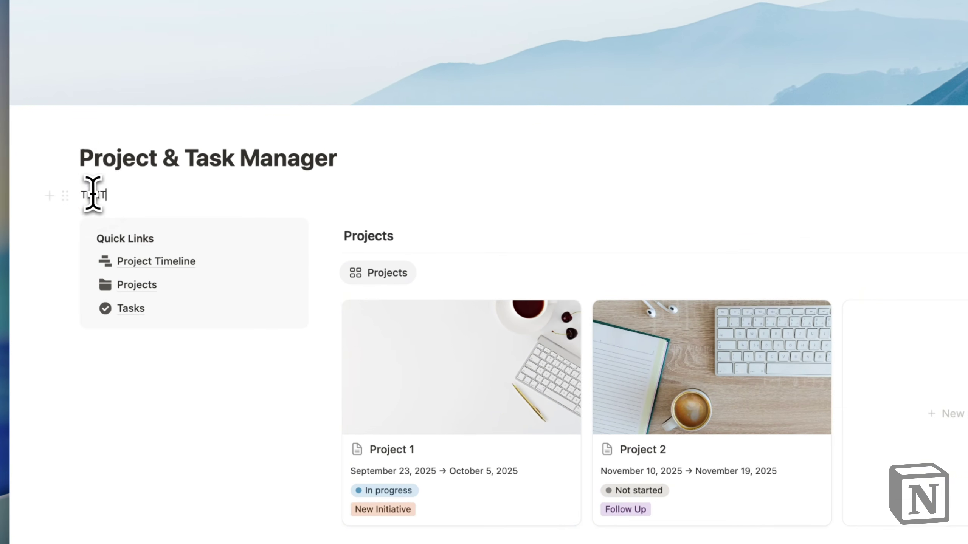
Select the word TEXT below the page title, examine its text and background color options, and close them
{"action": "double_click", "coordinate": [94, 194]}
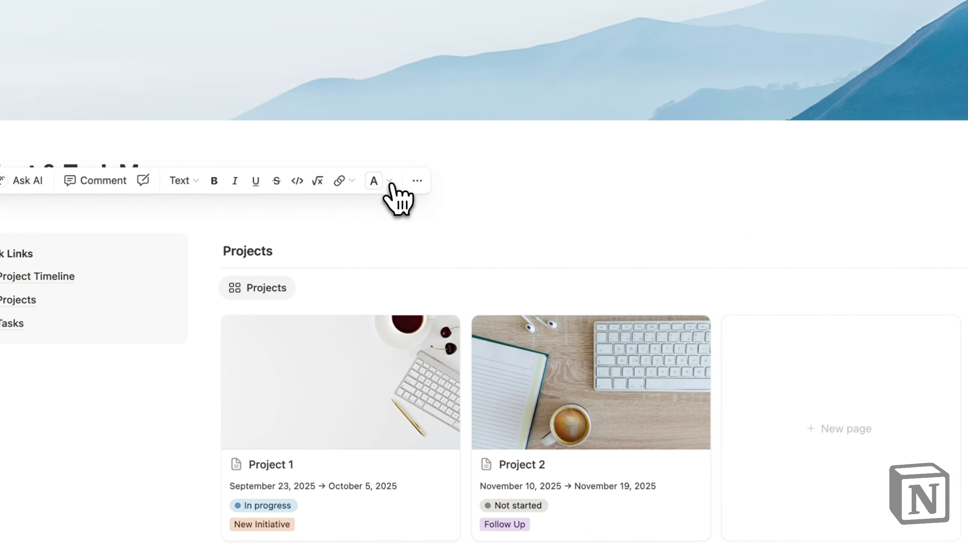
{"action": "left_click", "coordinate": [390, 182]}
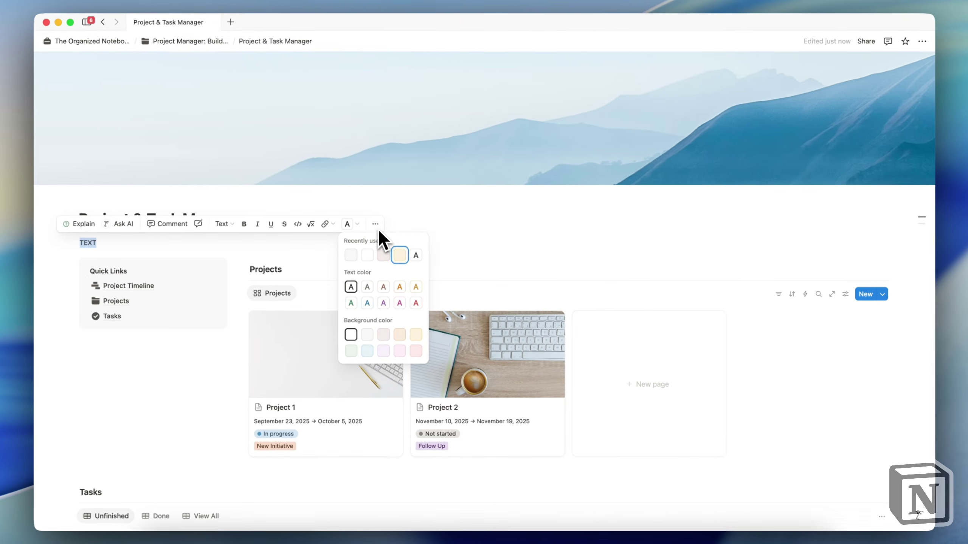
{"action": "key", "text": "Escape"}
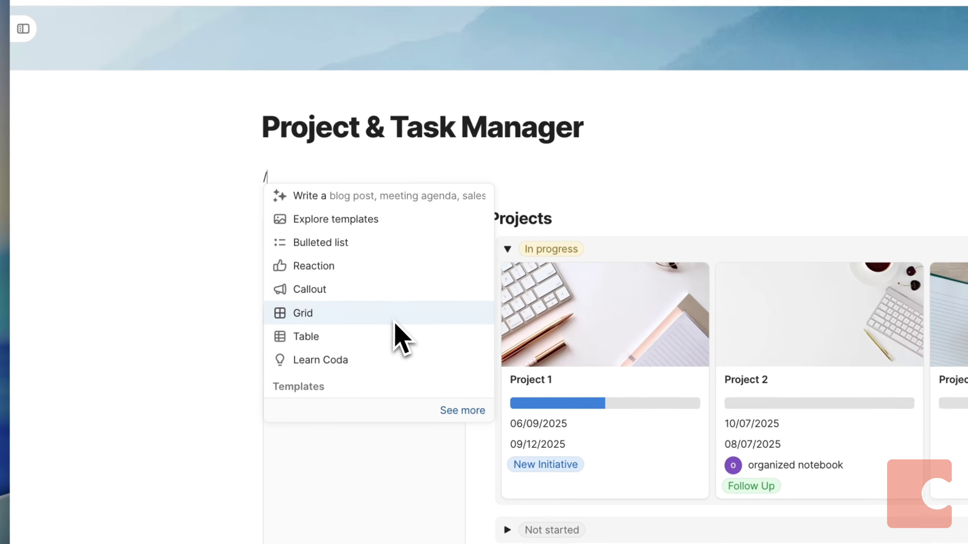
Switch to Coda, examine the content types that can be inserted below the page title and cancel the insertion
{"action": "scroll", "coordinate": [382, 329], "scroll_direction": "down", "scroll_amount": 5}
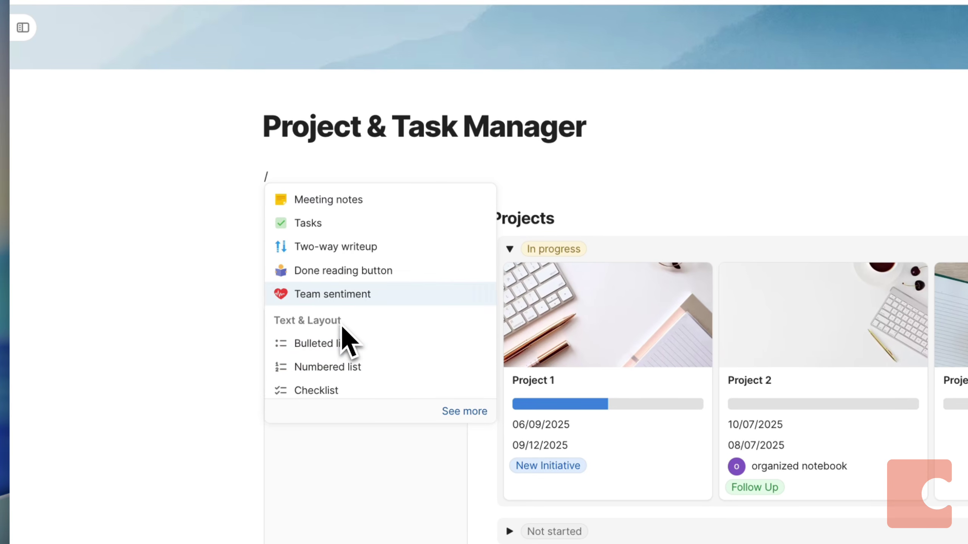
{"action": "scroll", "coordinate": [361, 371], "scroll_direction": "down", "scroll_amount": 3}
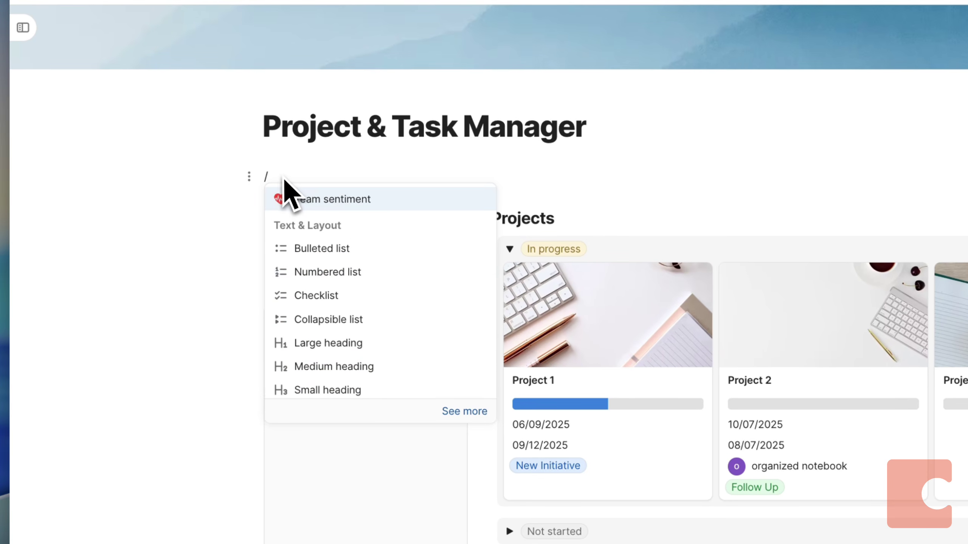
{"action": "scroll", "coordinate": [330, 314], "scroll_direction": "down", "scroll_amount": 3}
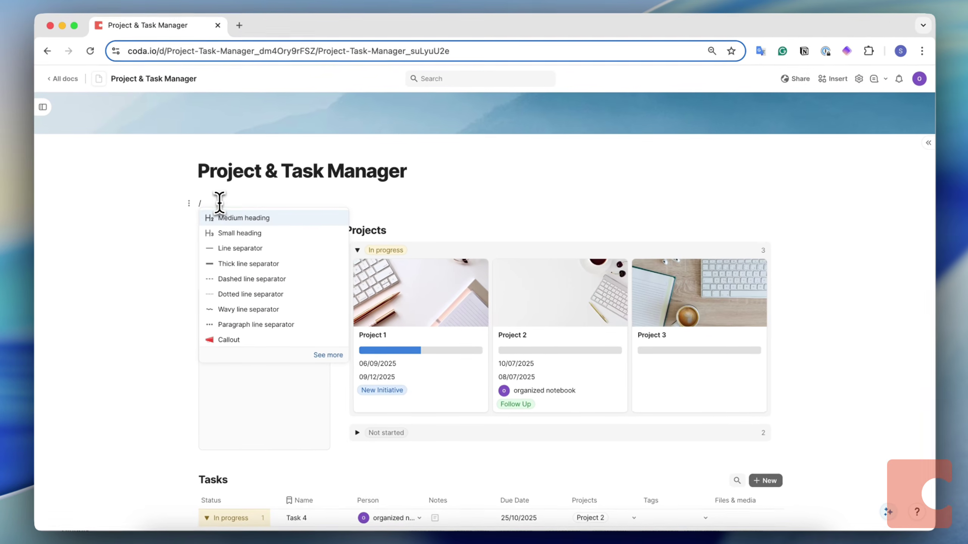
{"action": "key", "text": "BackSpace"}
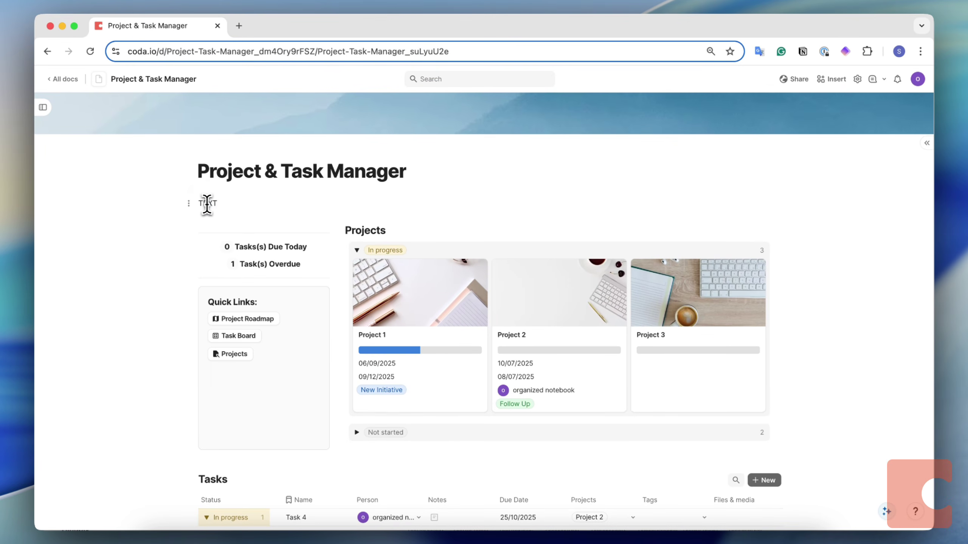
Select the word TEXT below the Coda page title and examine its color and alignment options
{"action": "double_click", "coordinate": [207, 203]}
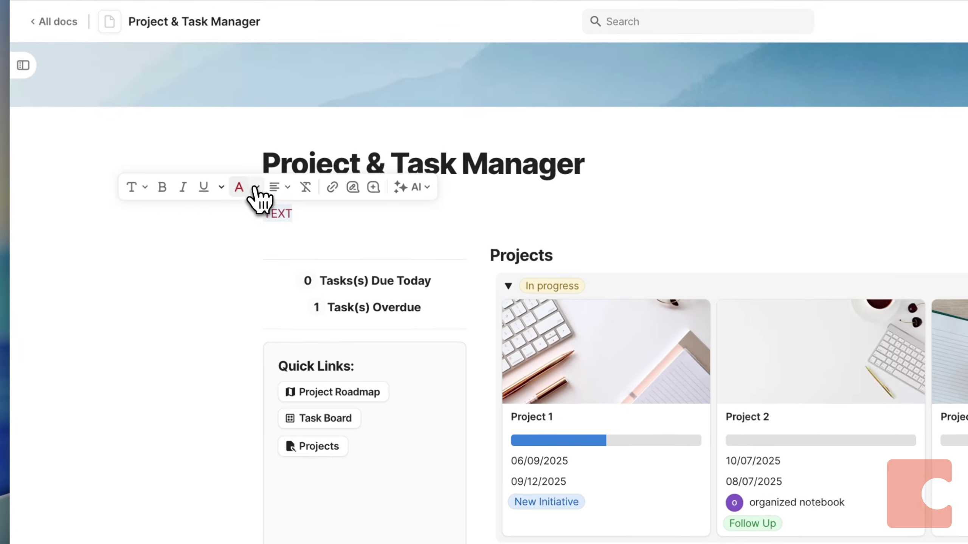
{"action": "left_click", "coordinate": [194, 186]}
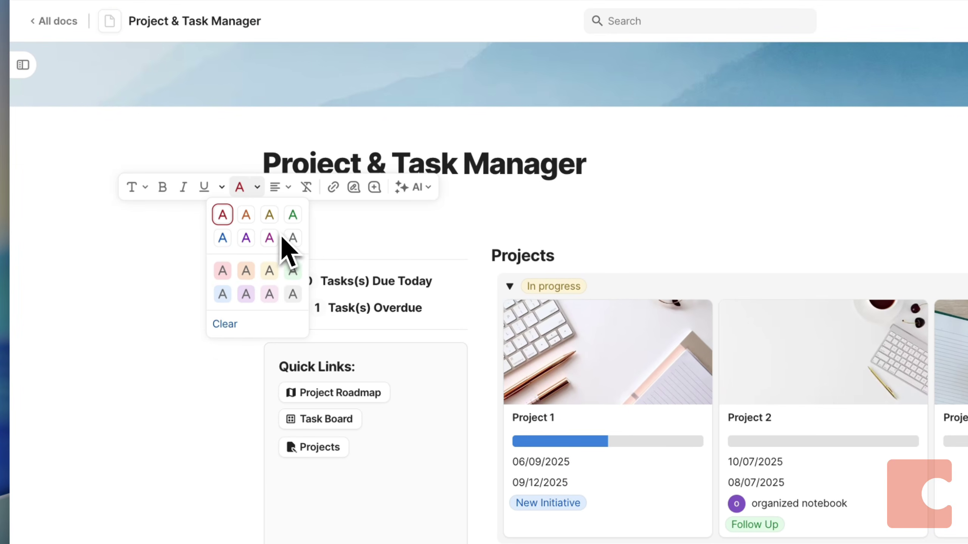
{"action": "left_click", "coordinate": [287, 187]}
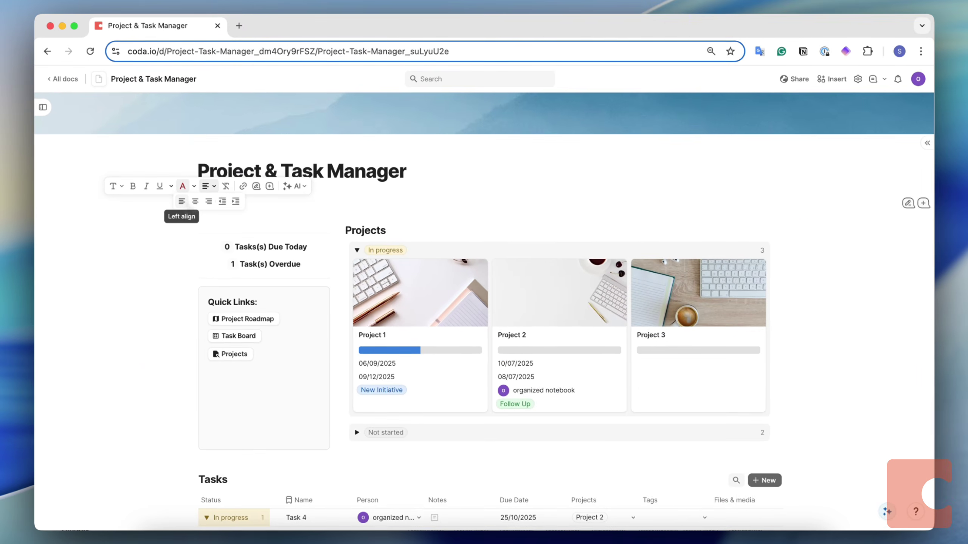
{"action": "left_click", "coordinate": [210, 206]}
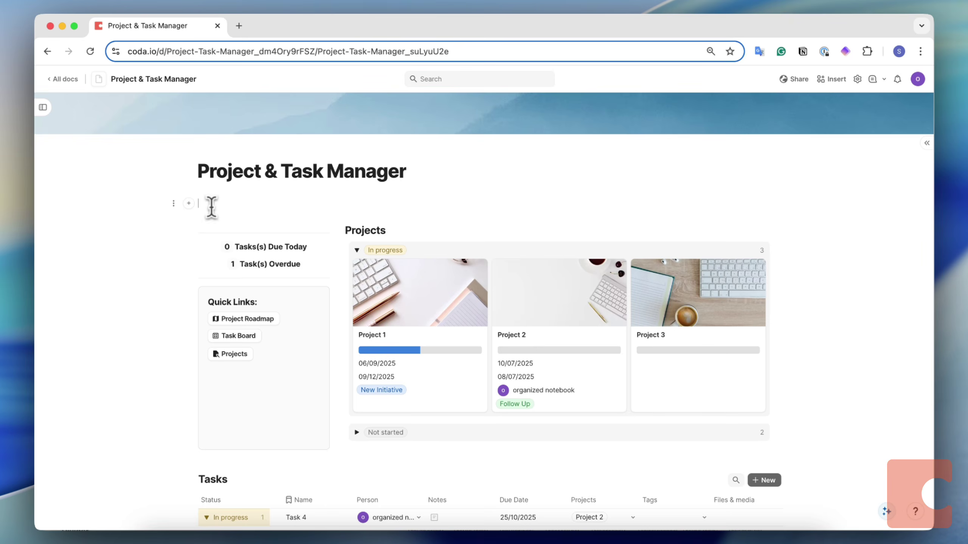
Search the insertable content below the Project & Task Manager title for "div", examine the separator styles and clear the search
{"action": "type", "text": "/"}
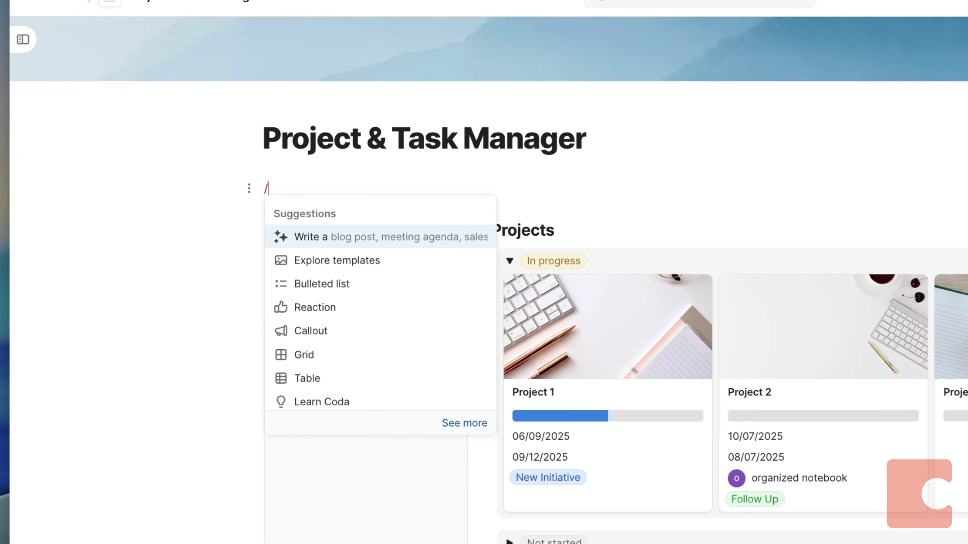
{"action": "type", "text": "div"}
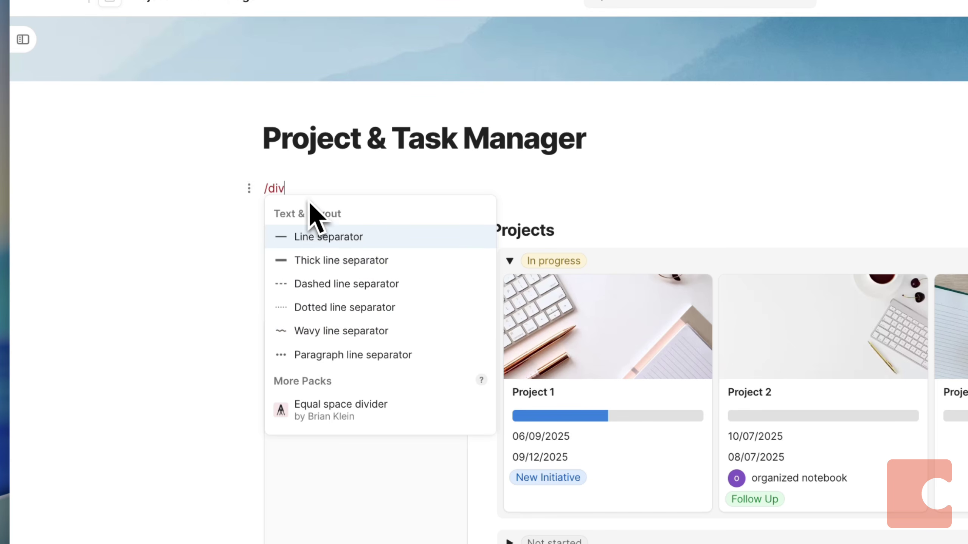
{"action": "left_click", "coordinate": [288, 190]}
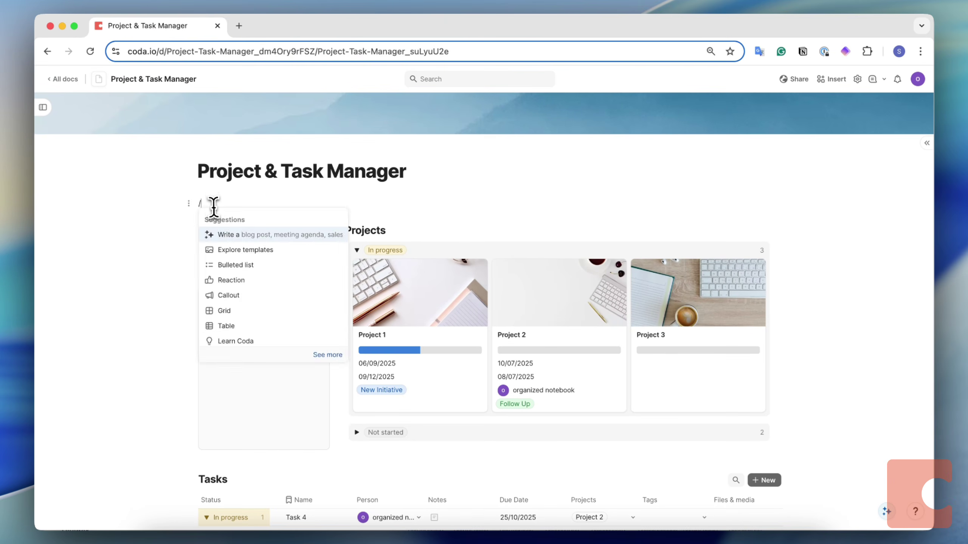
{"action": "left_click", "coordinate": [287, 191]}
{"action": "key", "text": "BackSpace"}
{"action": "key", "text": "BackSpace"}
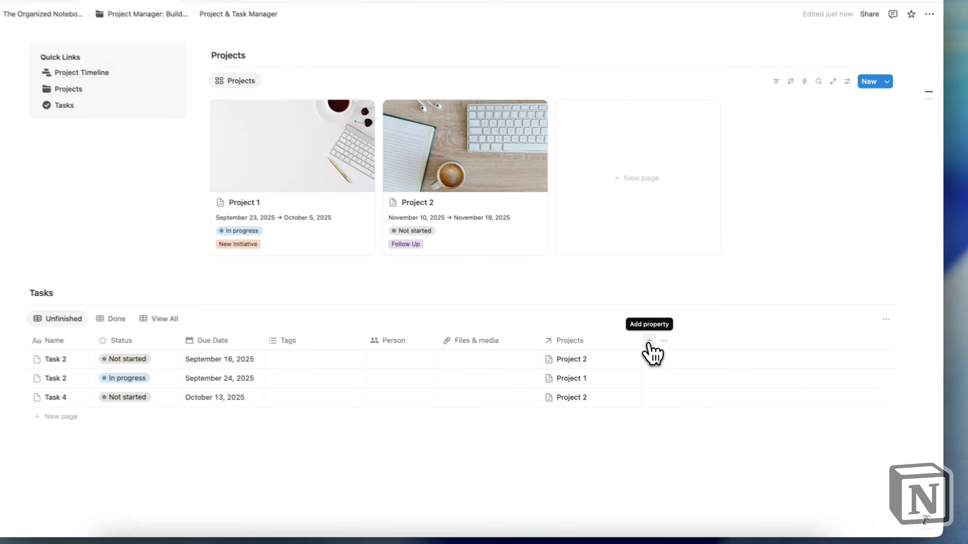
Switch to Notion and add a new property of type Formula to the Tasks database
{"action": "left_click", "coordinate": [649, 342]}
{"action": "type", "text": "fo"}
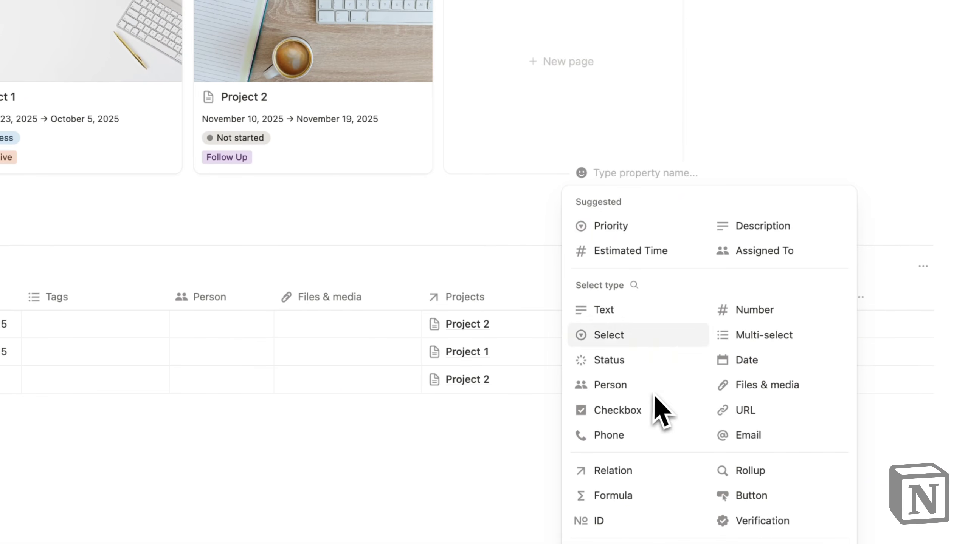
{"action": "left_click", "coordinate": [633, 285]}
{"action": "type", "text": "form"}
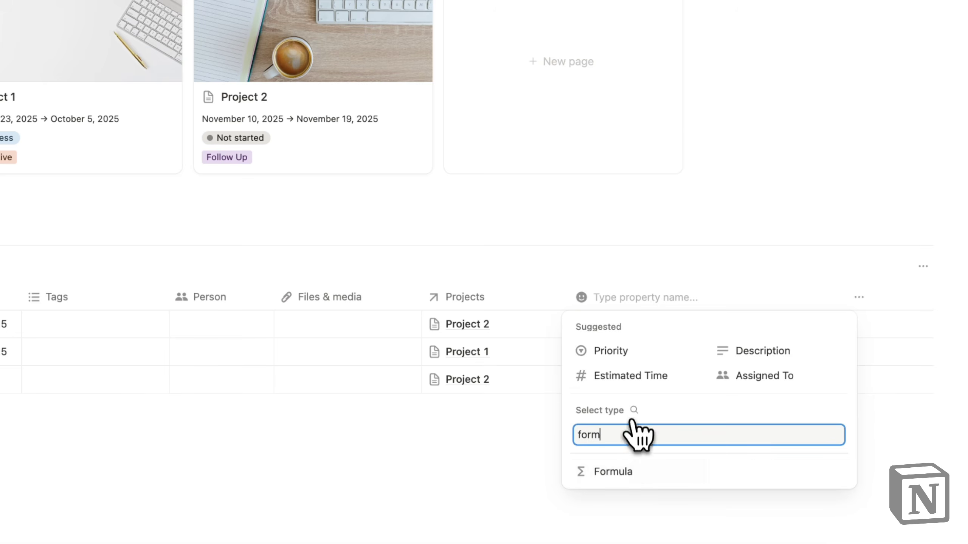
{"action": "left_click", "coordinate": [628, 472]}
Set the new property's formula in the Tasks database to Projects.length() and save it
{"action": "left_click", "coordinate": [637, 324]}
{"action": "scroll", "coordinate": [579, 297], "scroll_direction": "down", "scroll_amount": 2}
{"action": "scroll", "coordinate": [579, 298], "scroll_direction": "up", "scroll_amount": 2}
{"action": "left_click", "coordinate": [552, 285]}
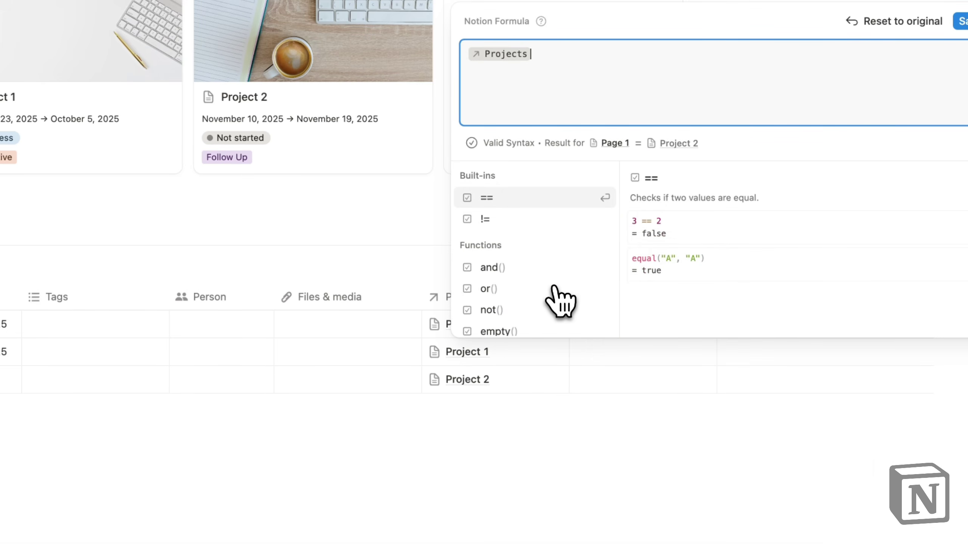
{"action": "type", "text": ".le"}
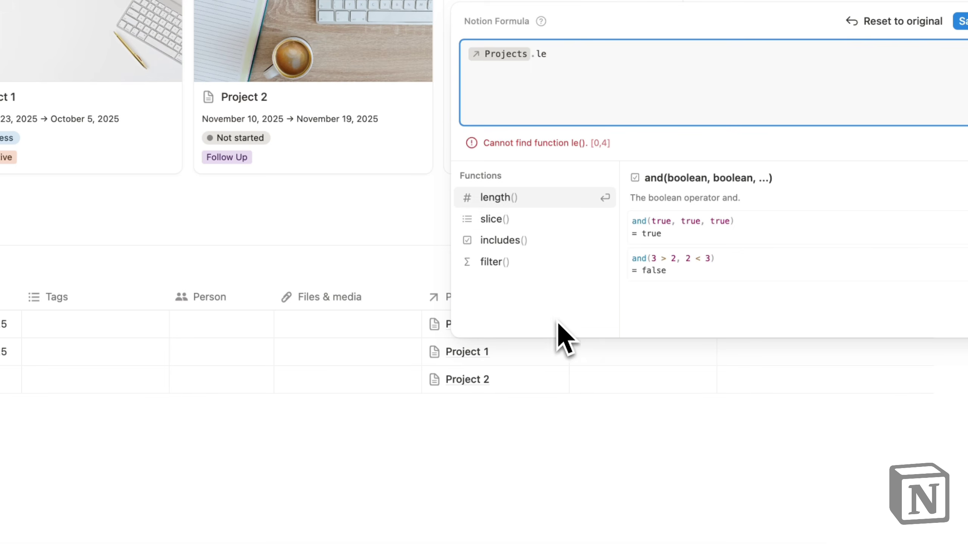
{"action": "key", "text": "Return"}
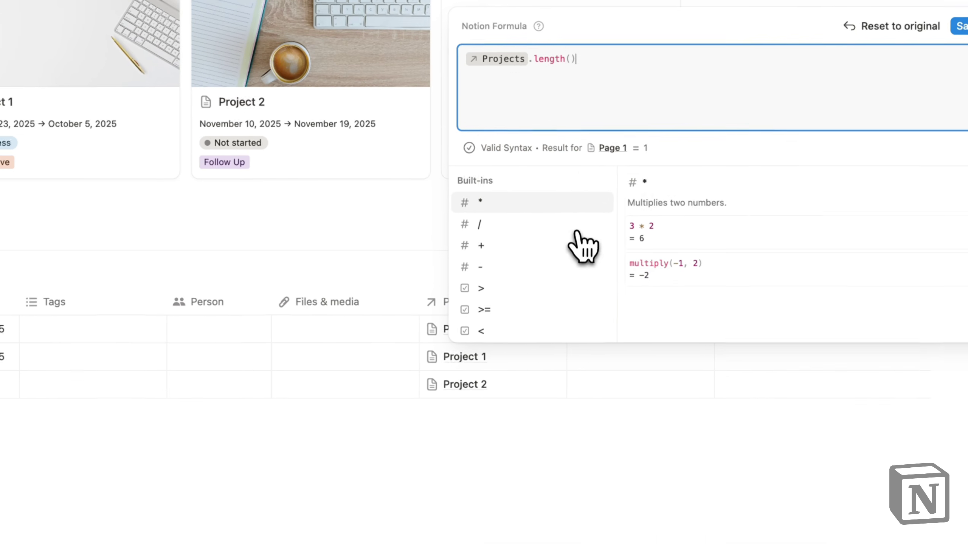
{"action": "left_click", "coordinate": [928, 102]}
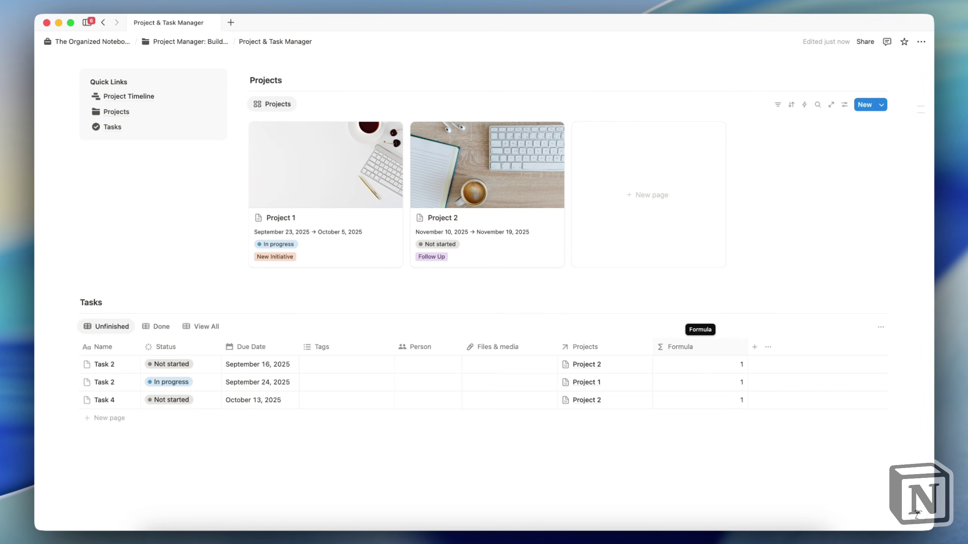
Search the block list below the Quick Links callout for "for", examine the results and clear the search
{"action": "scroll", "coordinate": [702, 363], "scroll_direction": "up", "scroll_amount": 3}
{"action": "left_click", "coordinate": [132, 200]}
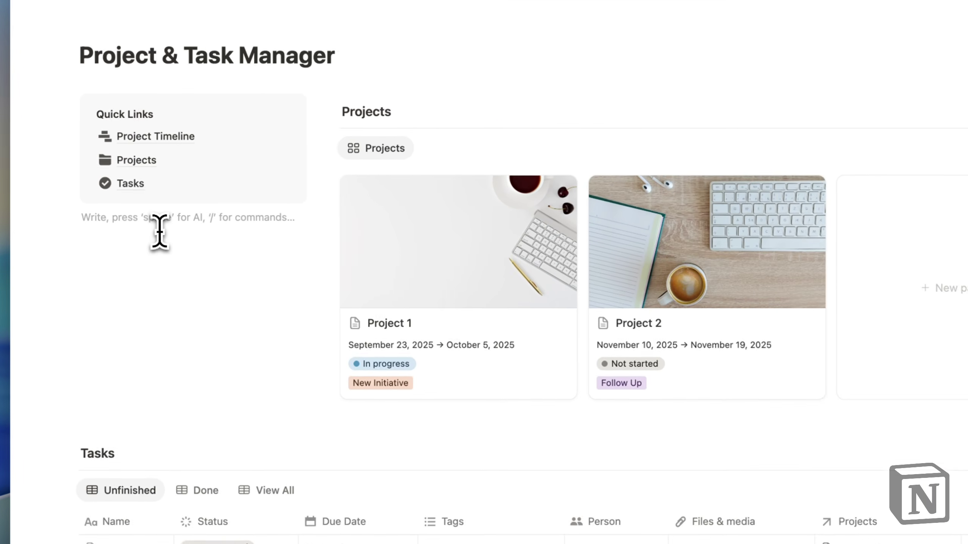
{"action": "type", "text": "/for"}
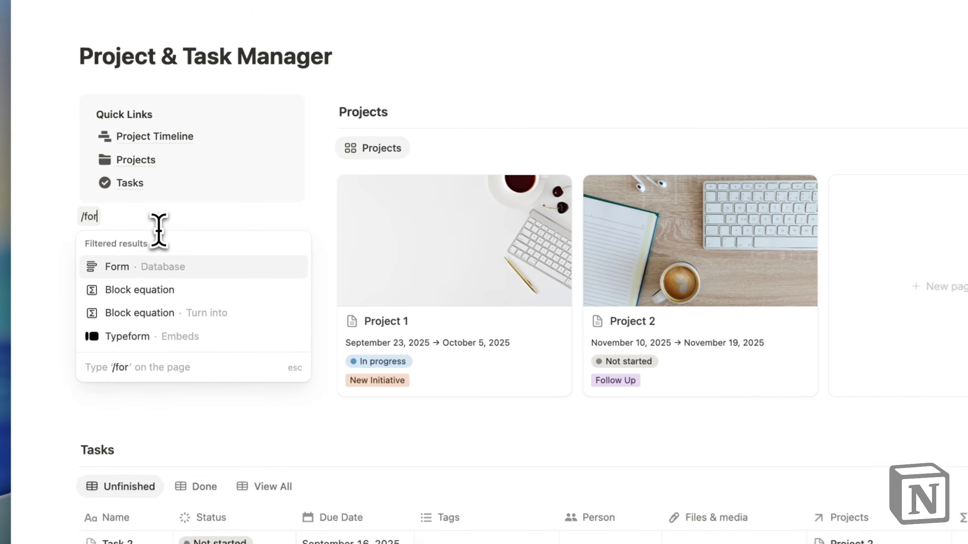
{"action": "key", "text": "BackSpace"}
{"action": "key", "text": "BackSpace"}
{"action": "key", "text": "BackSpace"}
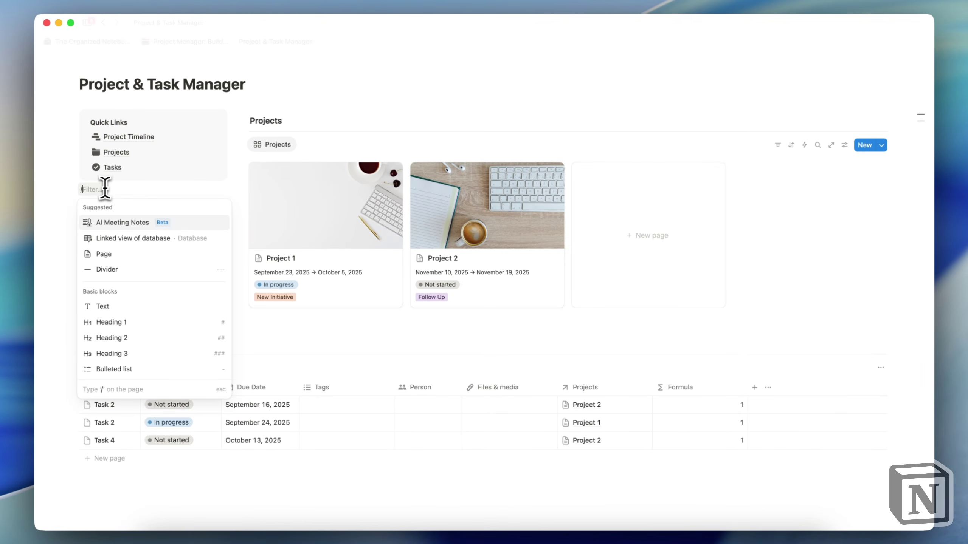
{"action": "key", "text": "BackSpace"}
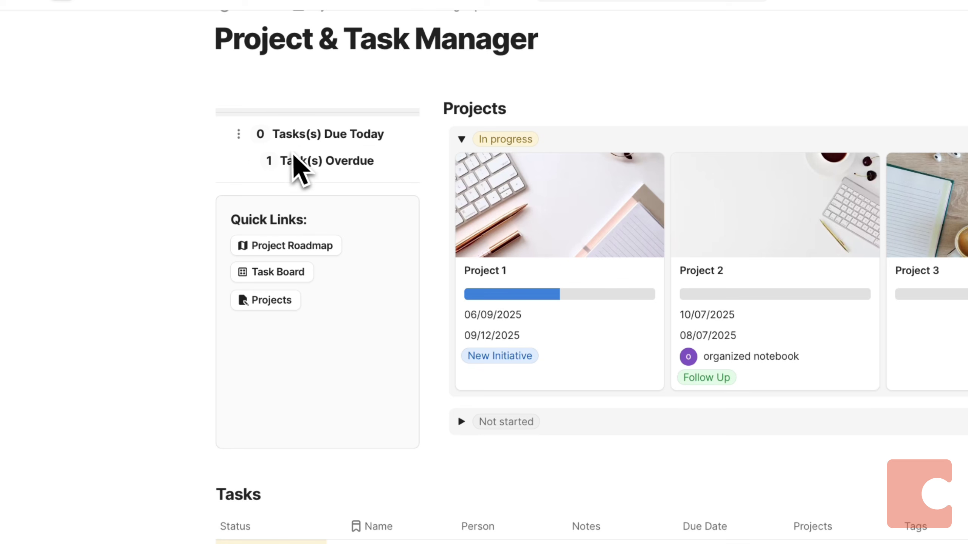
Switch to Coda, examine the formula behind the tasks due today count and the style options of the line above it
{"action": "left_click", "coordinate": [262, 137]}
{"action": "right_click", "coordinate": [260, 136]}
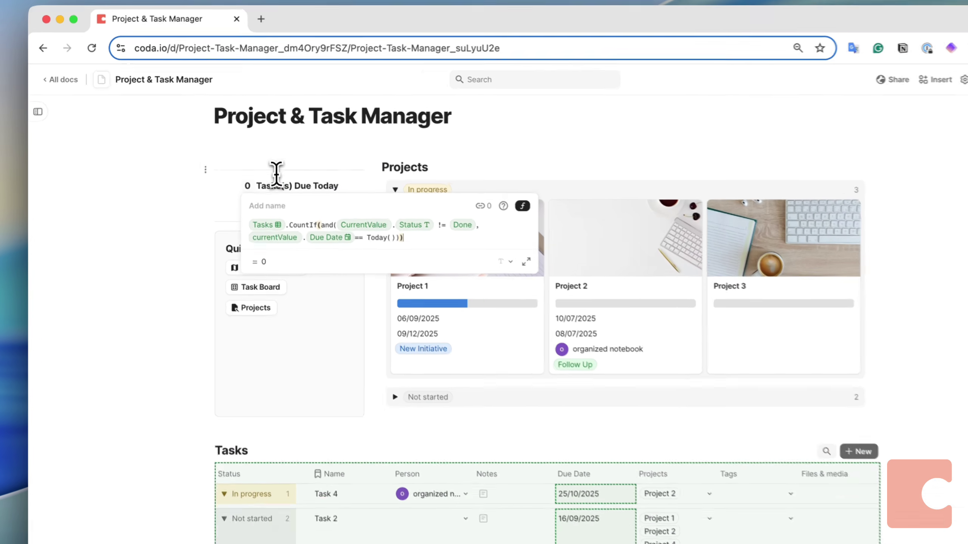
{"action": "left_click", "coordinate": [252, 160]}
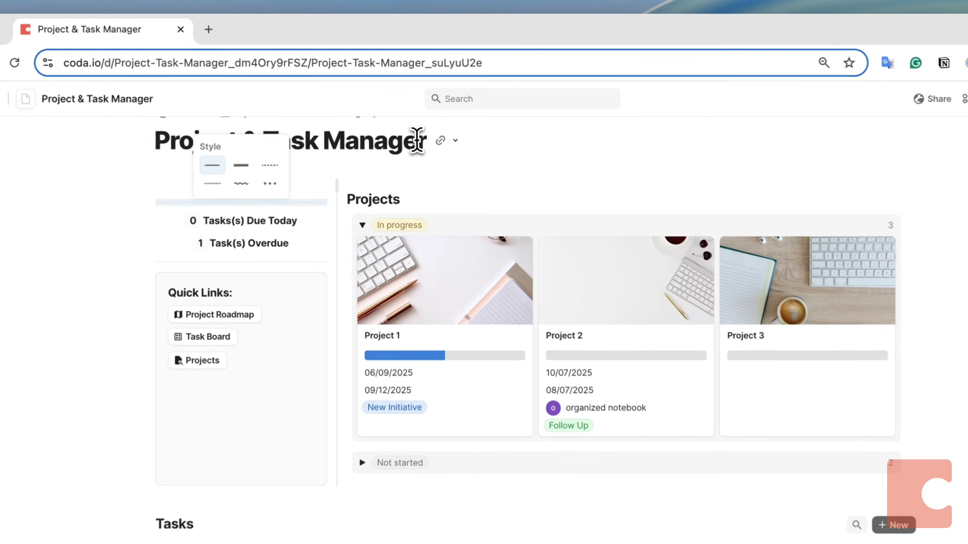
{"action": "left_click", "coordinate": [403, 116]}
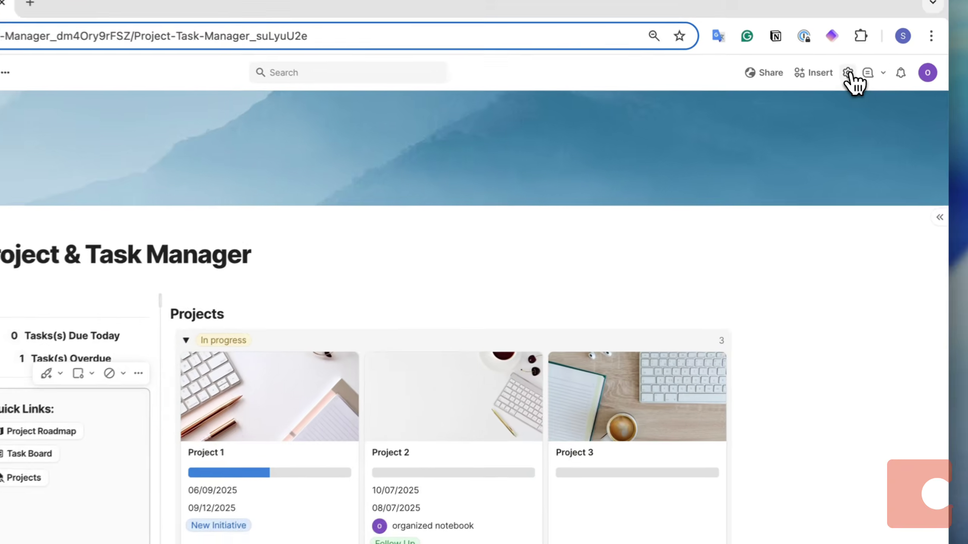
Add a new automation rule to the doc and examine the triggers available for it
{"action": "left_click", "coordinate": [858, 79]}
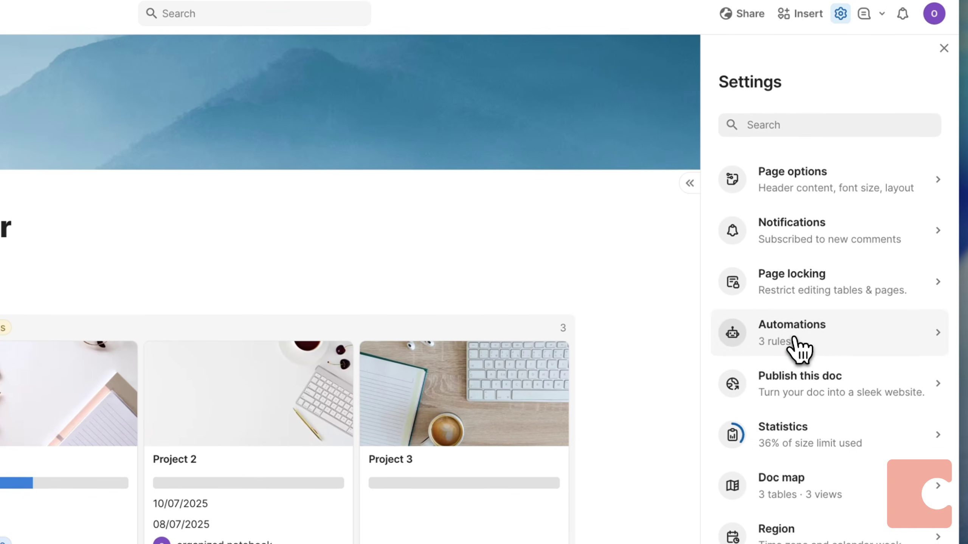
{"action": "left_click", "coordinate": [793, 393]}
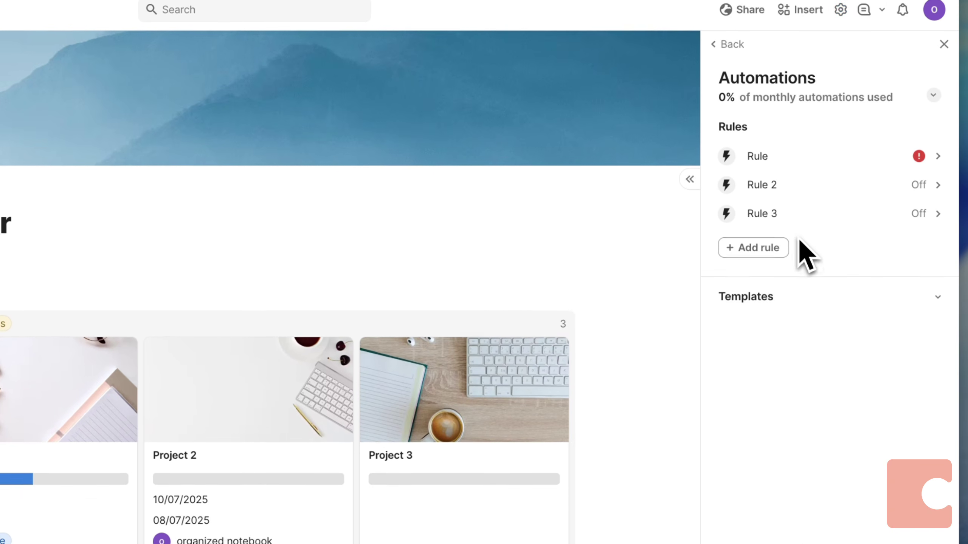
{"action": "left_click", "coordinate": [755, 250]}
{"action": "left_click", "coordinate": [778, 211]}
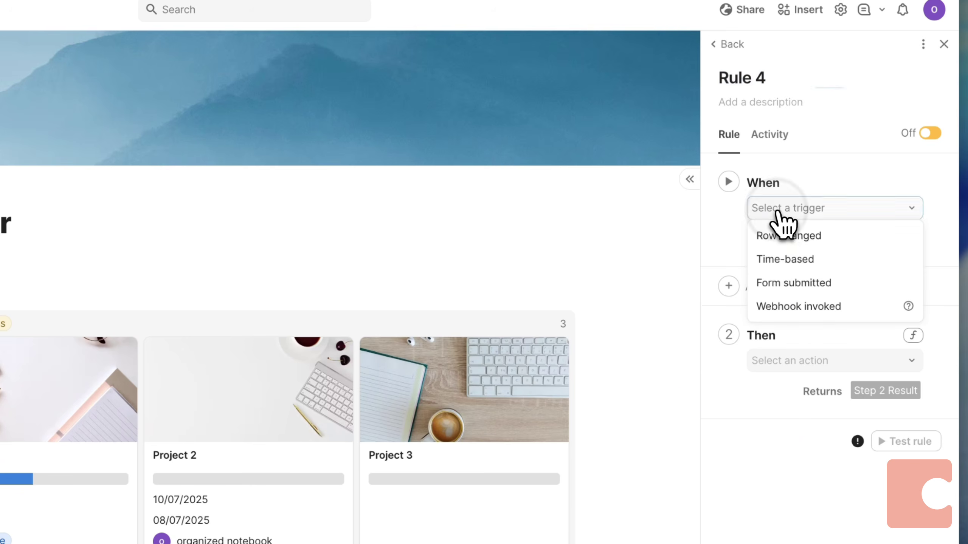
{"action": "left_click", "coordinate": [736, 231]}
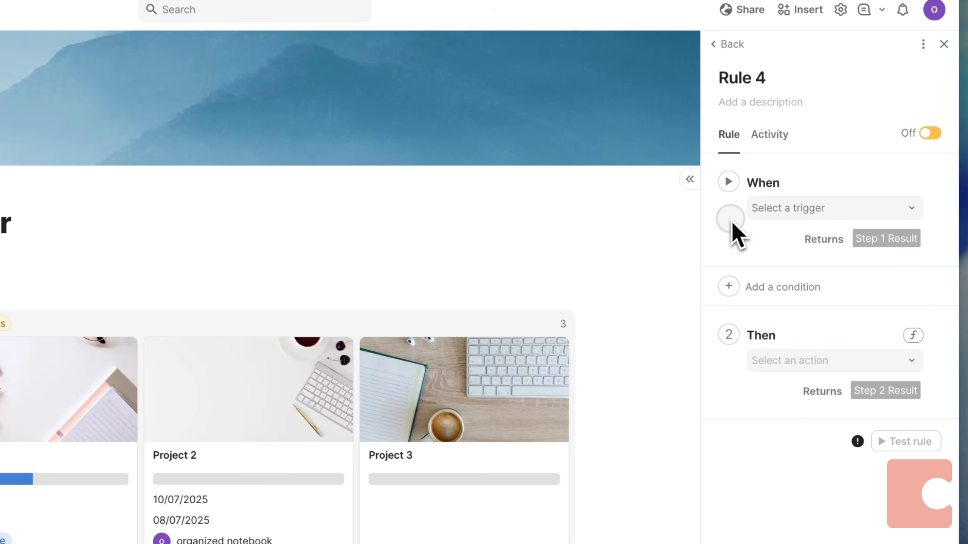
Examine the actions available for the new automation rule and return to the list of rules
{"action": "left_click", "coordinate": [812, 363]}
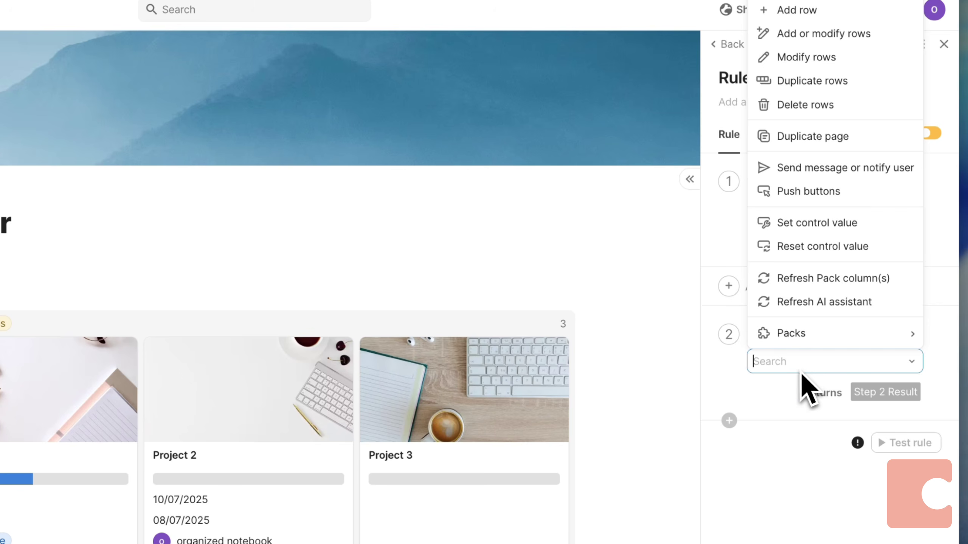
{"action": "left_click", "coordinate": [759, 381]}
{"action": "left_click", "coordinate": [785, 366]}
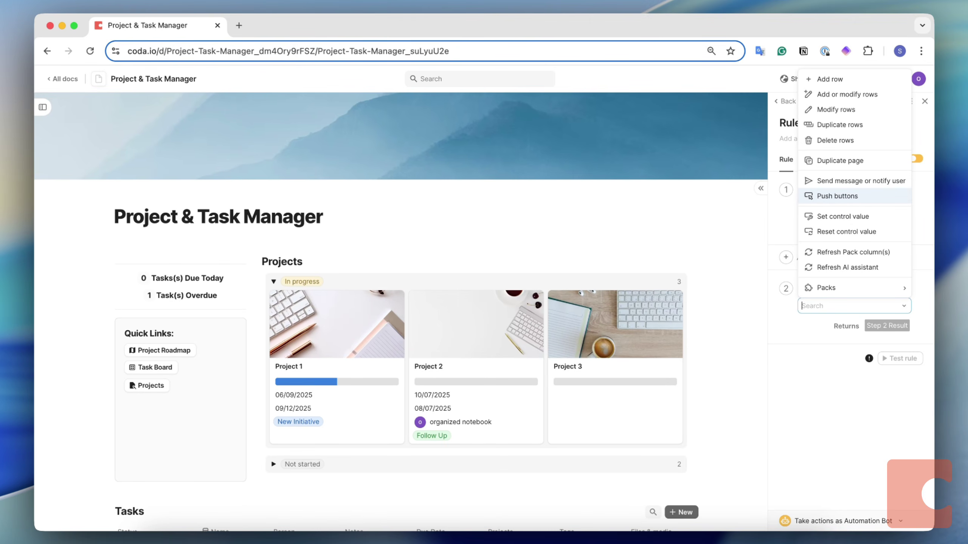
{"action": "left_click", "coordinate": [787, 206]}
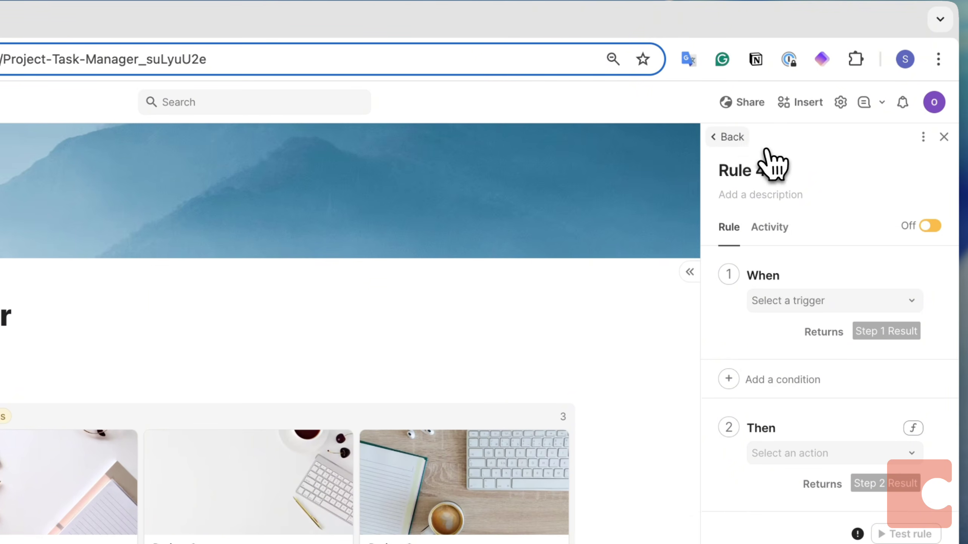
{"action": "left_click", "coordinate": [732, 145]}
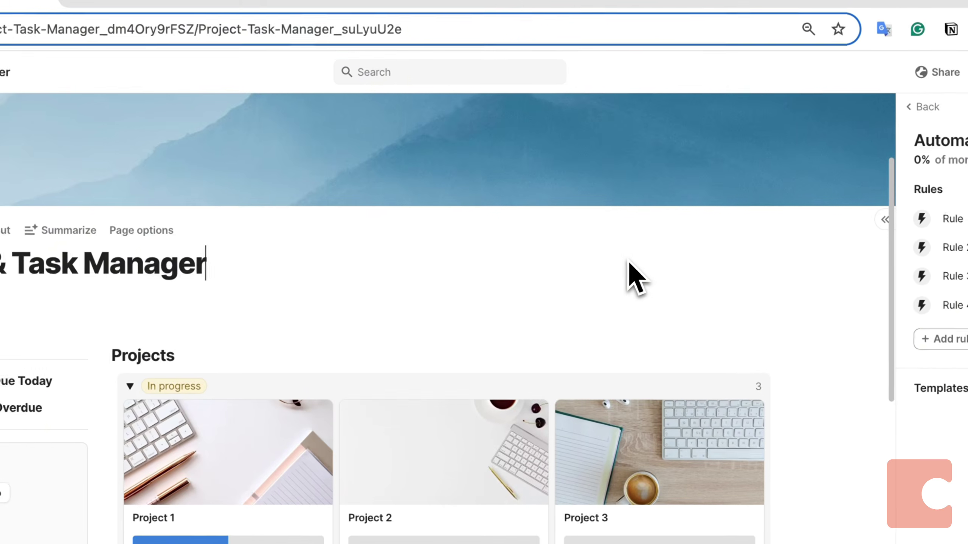
Remove the empty line below the Project & Task Manager page title
{"action": "left_click", "coordinate": [548, 269]}
{"action": "left_click", "coordinate": [79, 310]}
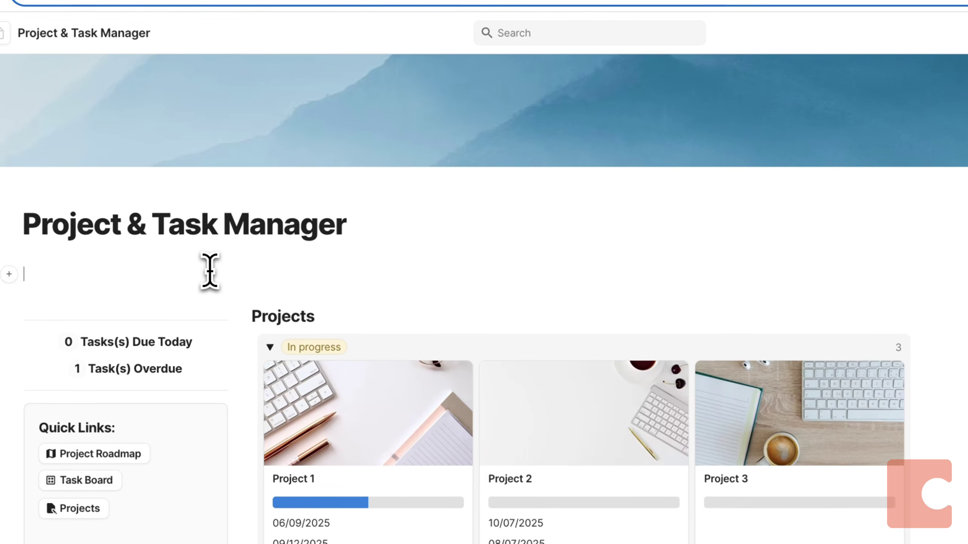
{"action": "key", "text": "BackSpace"}
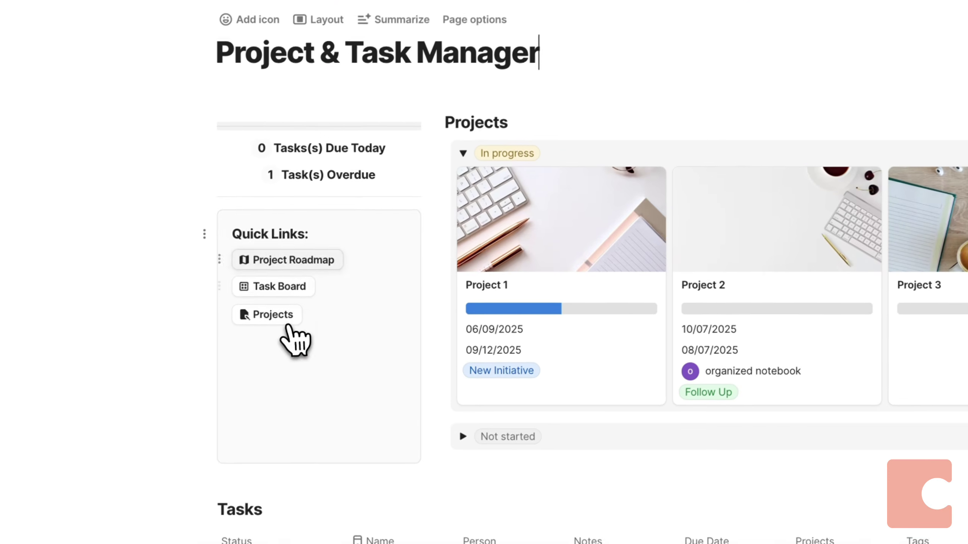
Search the insertable content below the Projects button in the Quick Links box for "but" and examine the available button actions
{"action": "left_click", "coordinate": [266, 342]}
{"action": "type", "text": "/but"}
{"action": "scroll", "coordinate": [297, 458], "scroll_direction": "down", "scroll_amount": 2}
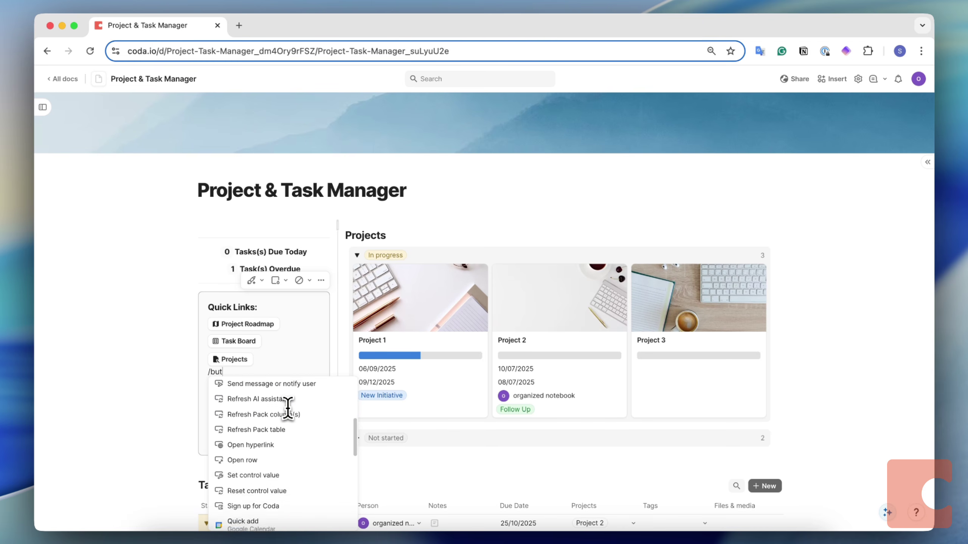
{"action": "scroll", "coordinate": [288, 408], "scroll_direction": "down", "scroll_amount": 3}
{"action": "scroll", "coordinate": [287, 408], "scroll_direction": "up", "scroll_amount": 2}
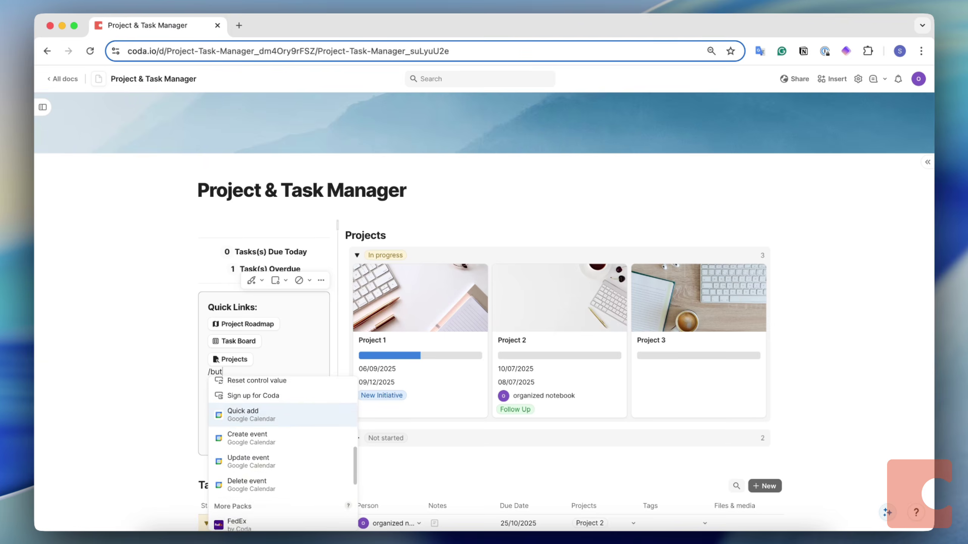
{"action": "scroll", "coordinate": [294, 457], "scroll_direction": "down", "scroll_amount": 3}
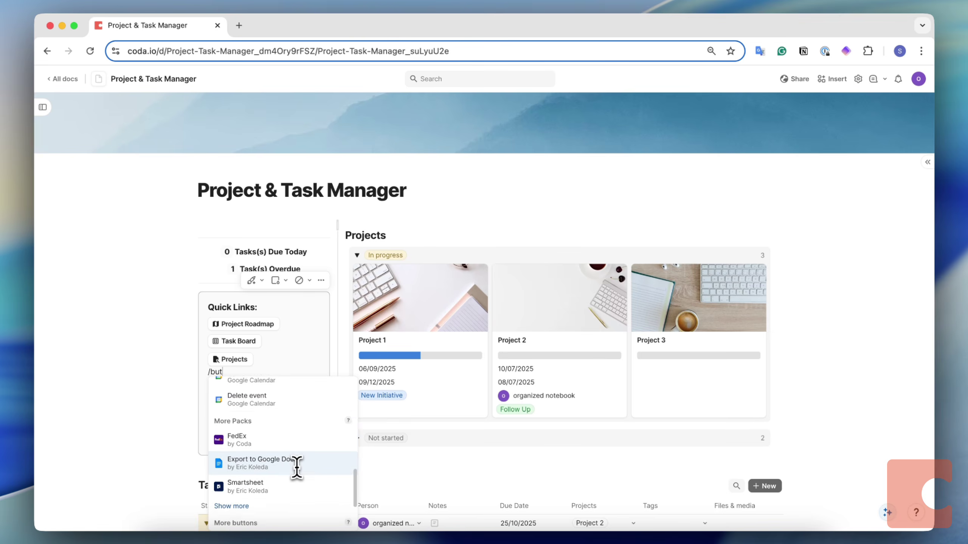
{"action": "scroll", "coordinate": [295, 463], "scroll_direction": "up", "scroll_amount": 3}
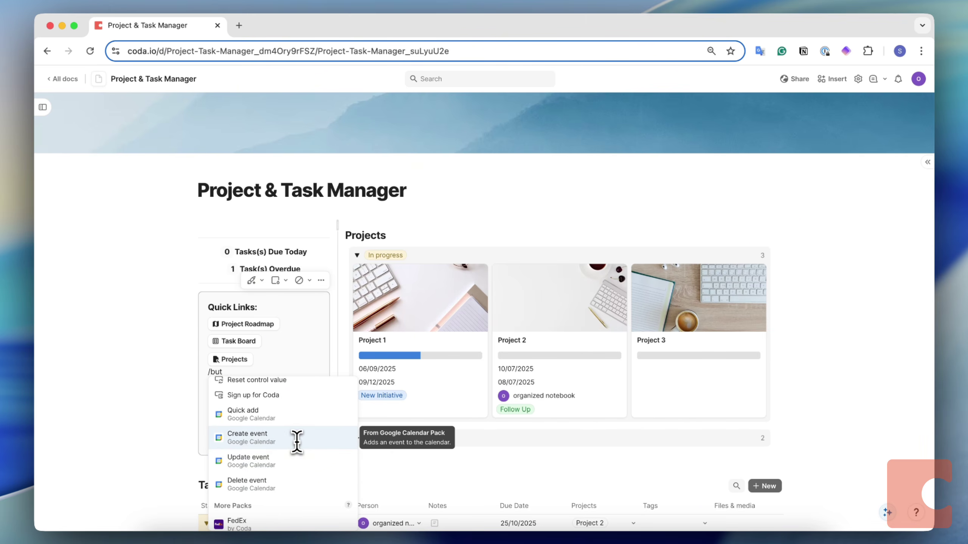
{"action": "scroll", "coordinate": [282, 442], "scroll_direction": "down", "scroll_amount": 5}
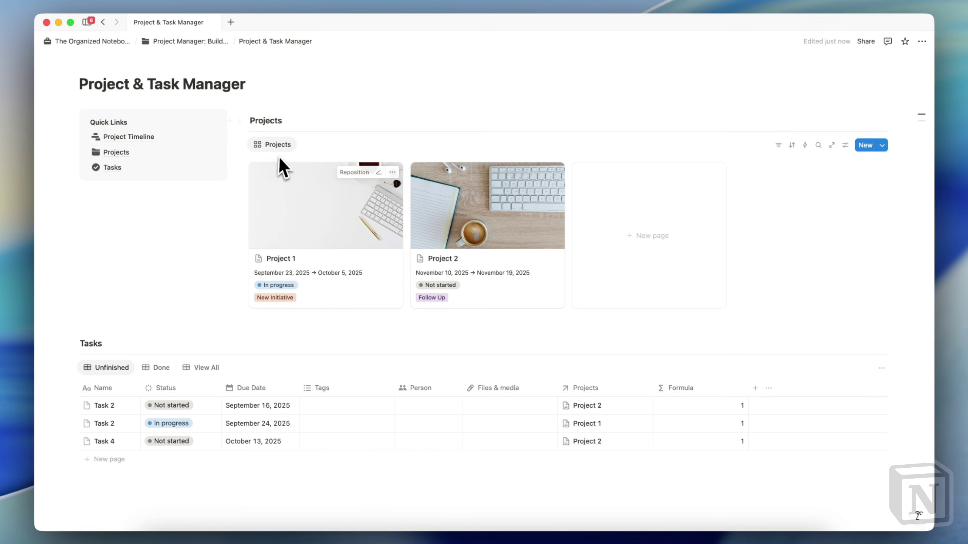
Switch to Notion, insert a button block below the Quick Links callout and open its list of new actions
{"action": "type", "text": "/button"}
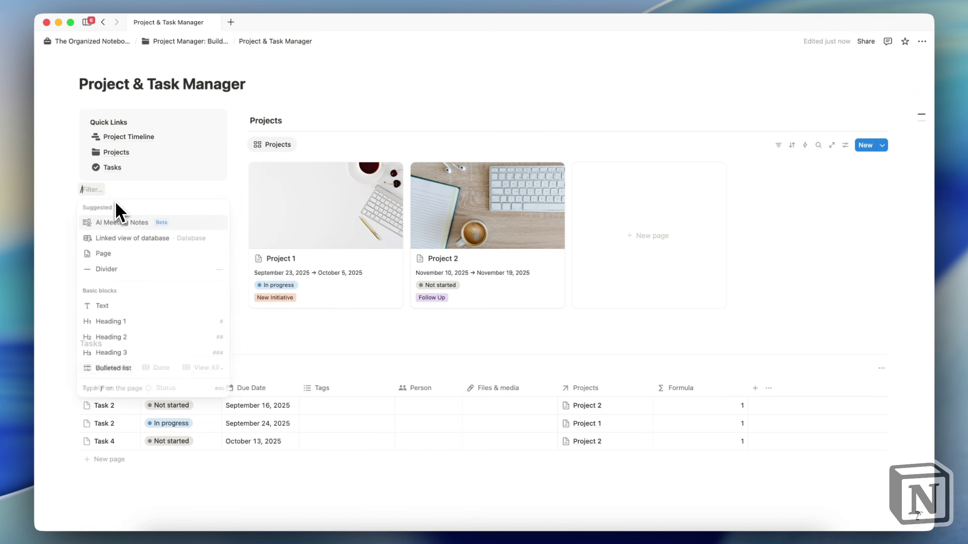
{"action": "left_click", "coordinate": [120, 220]}
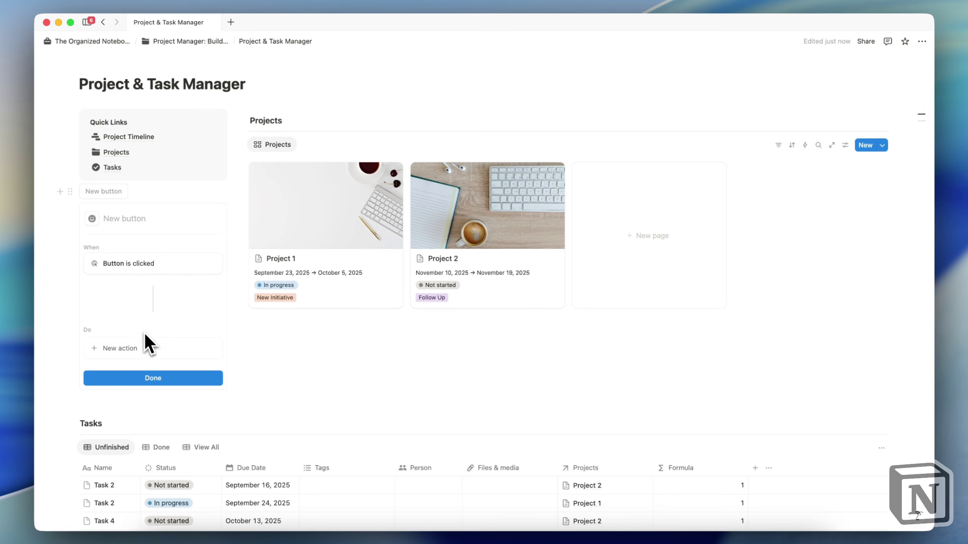
{"action": "left_click", "coordinate": [145, 349]}
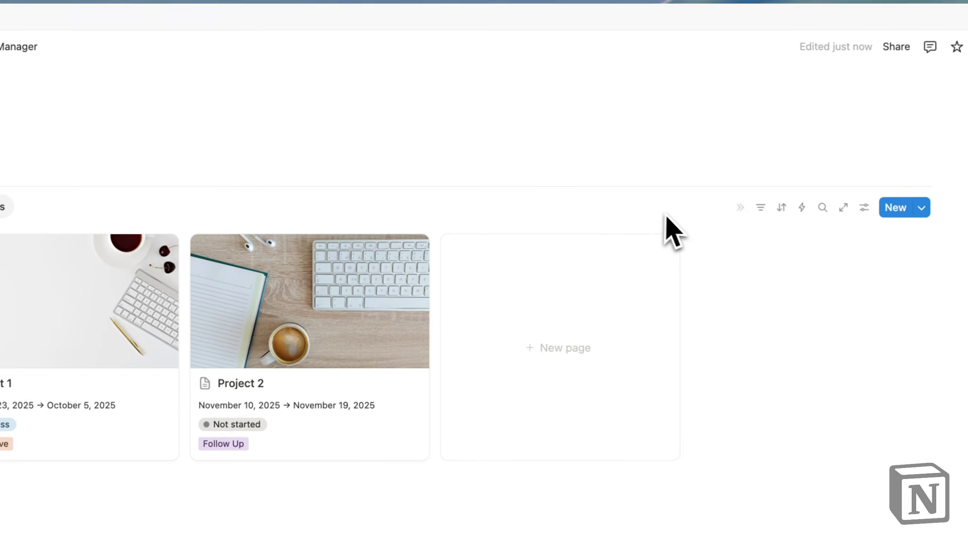
Open the automations of the Projects database in Notion
{"action": "left_click", "coordinate": [803, 207]}
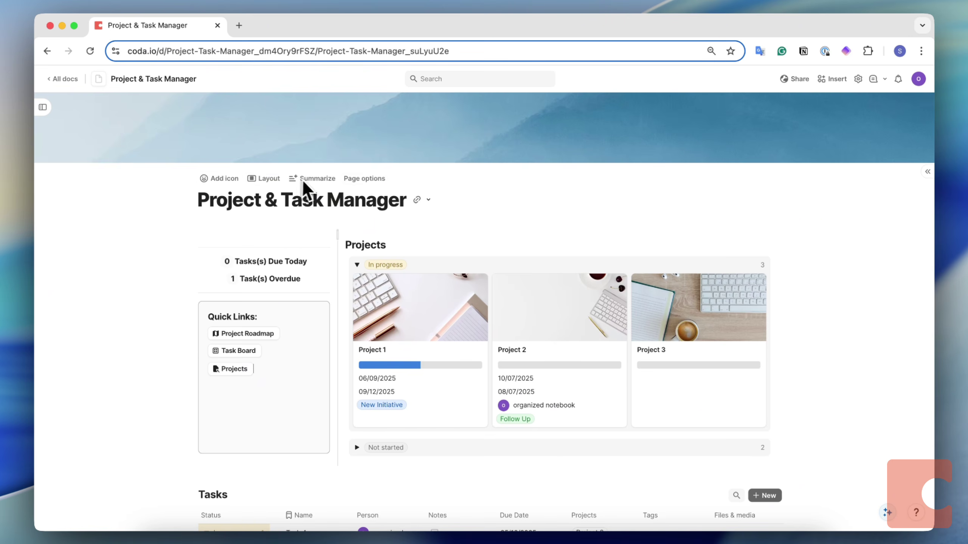
Switch to Coda, open the options of the Project & Task Manager page and try hiding its page name and icon
{"action": "scroll", "coordinate": [418, 196], "scroll_direction": "down", "scroll_amount": 1}
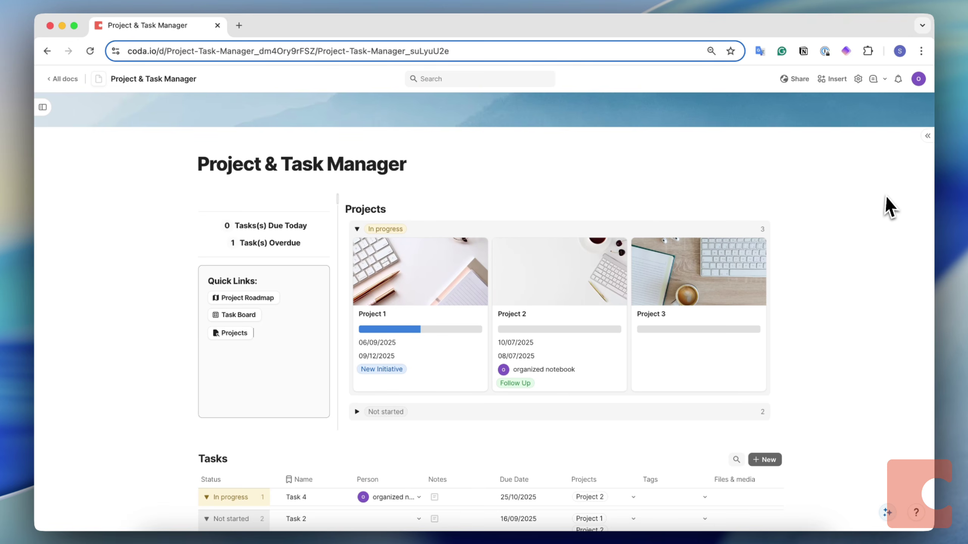
{"action": "scroll", "coordinate": [866, 190], "scroll_direction": "down", "scroll_amount": 2}
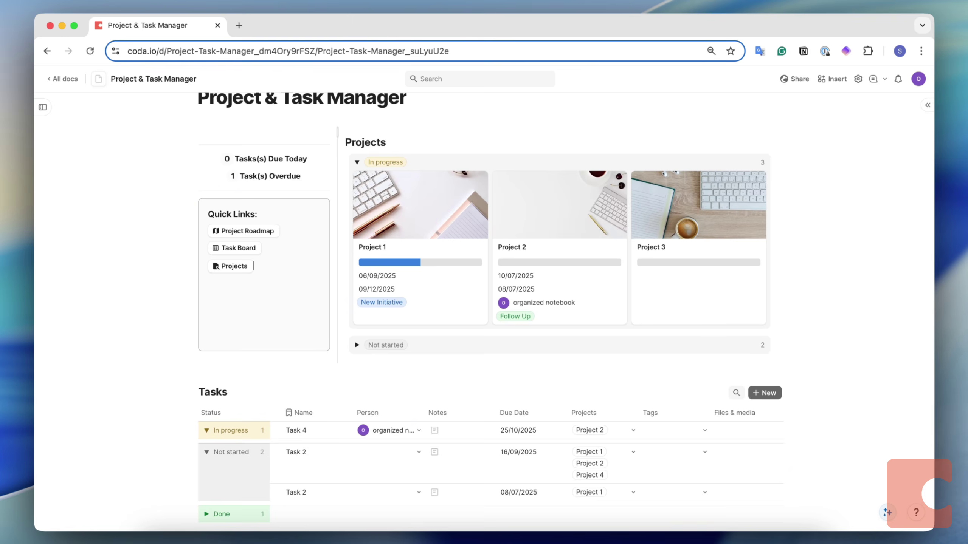
{"action": "scroll", "coordinate": [871, 198], "scroll_direction": "up", "scroll_amount": 2}
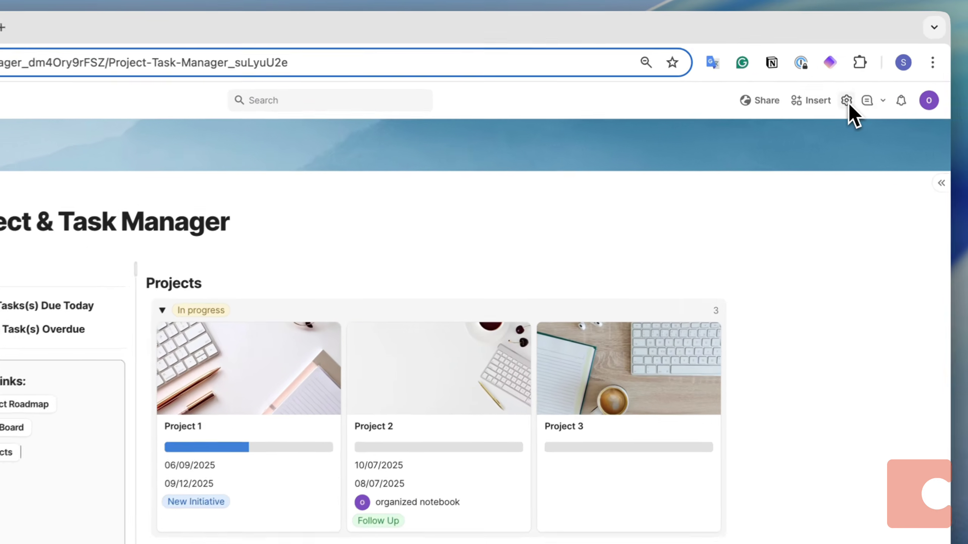
{"action": "left_click", "coordinate": [858, 78]}
{"action": "left_click", "coordinate": [833, 279]}
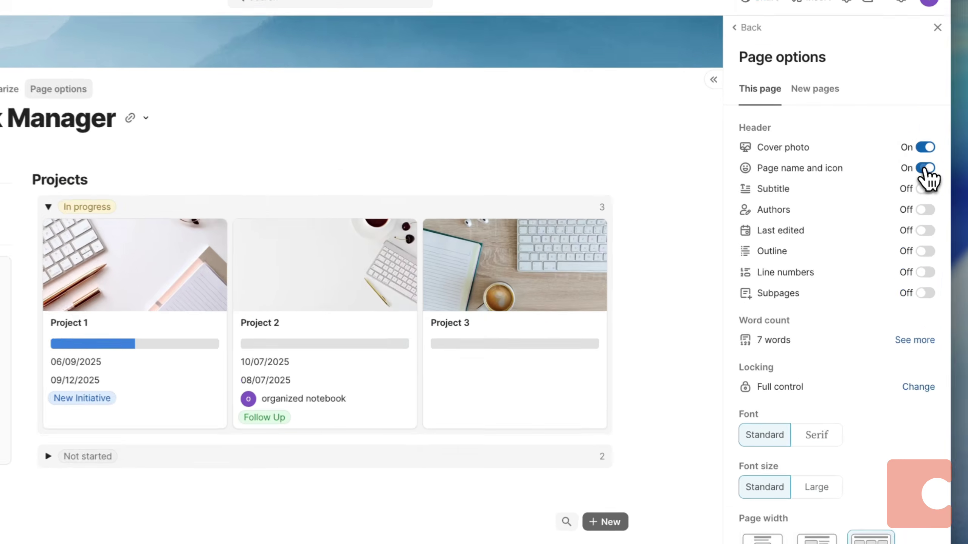
{"action": "left_click", "coordinate": [915, 205]}
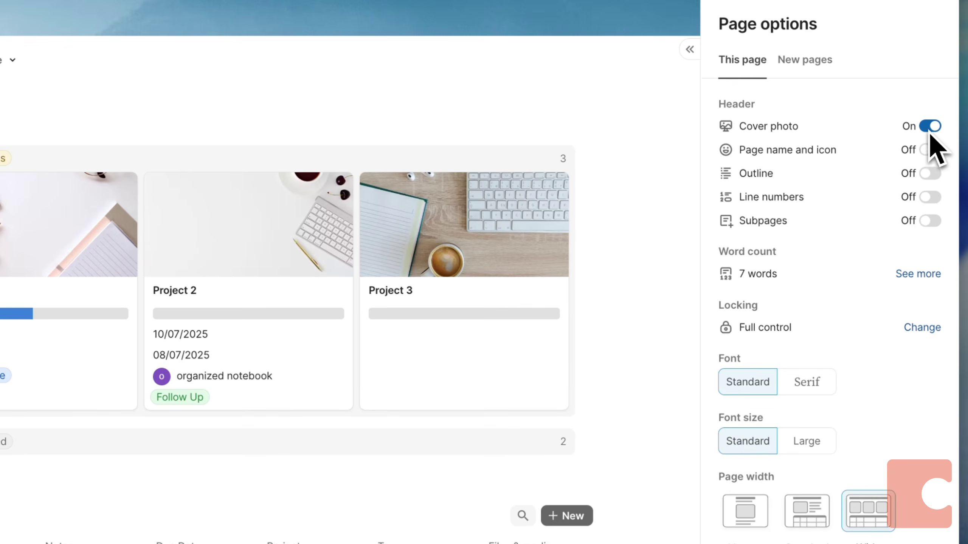
Try the Narrow and Standard page widths on the page and return it to Wide
{"action": "scroll", "coordinate": [930, 145], "scroll_direction": "down", "scroll_amount": 3}
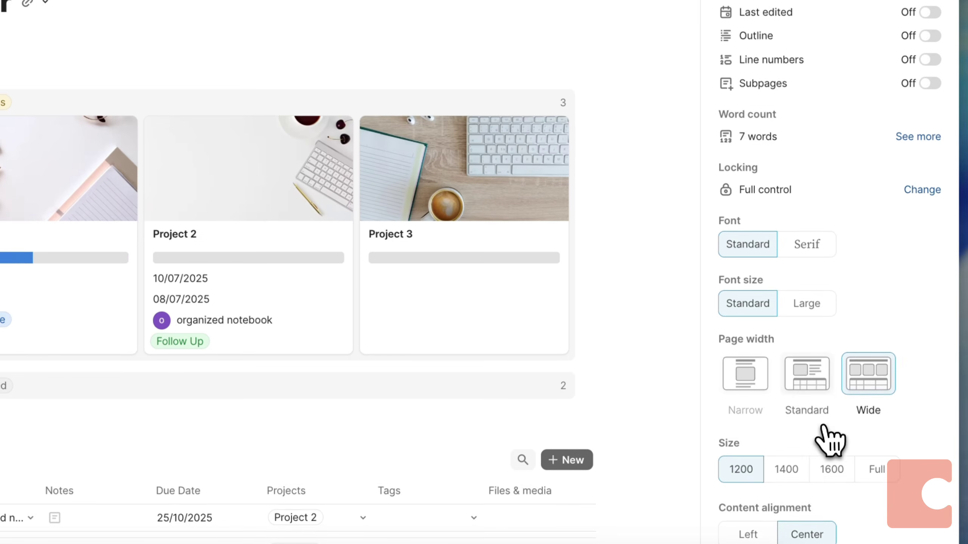
{"action": "left_click", "coordinate": [752, 351]}
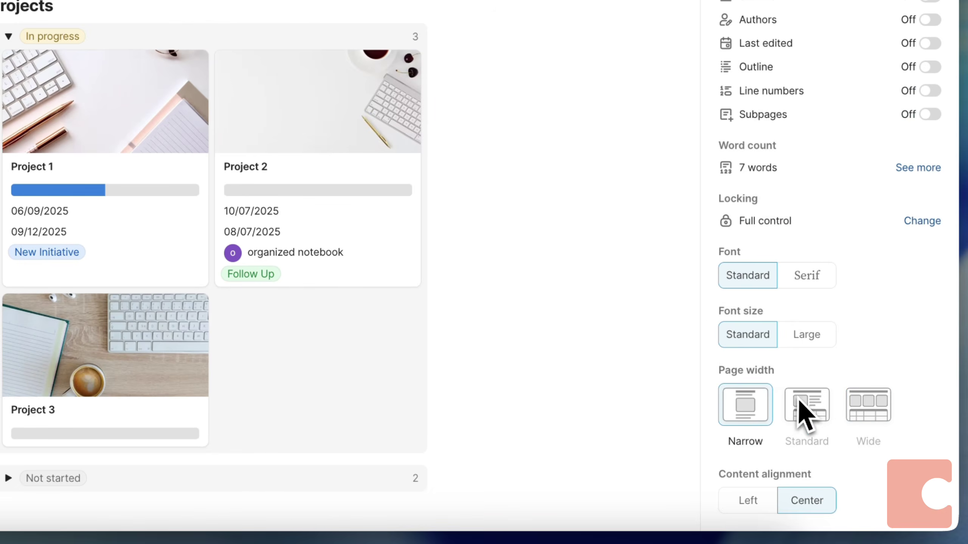
{"action": "left_click", "coordinate": [810, 349]}
{"action": "left_click", "coordinate": [865, 351]}
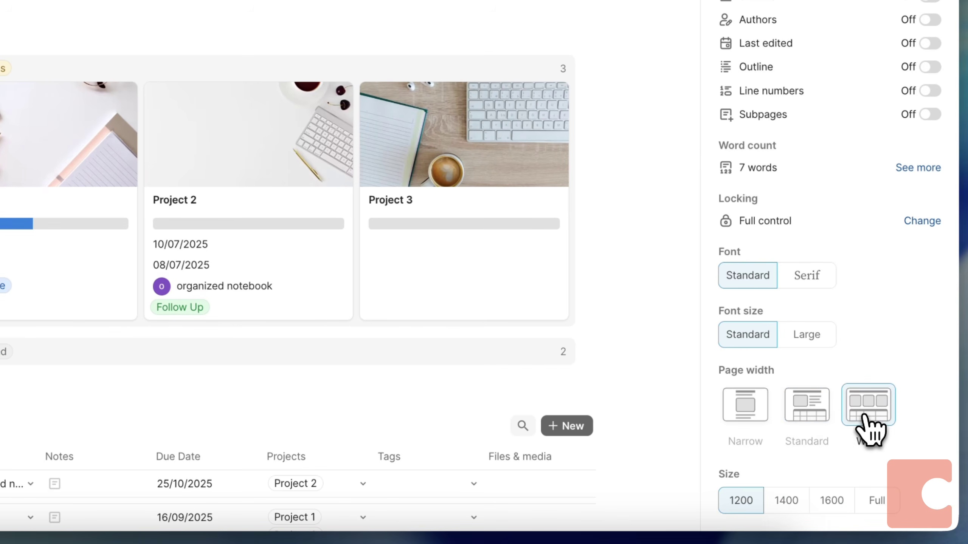
Try the Serif font on the page and return it to Standard
{"action": "scroll", "coordinate": [825, 441], "scroll_direction": "down", "scroll_amount": 2}
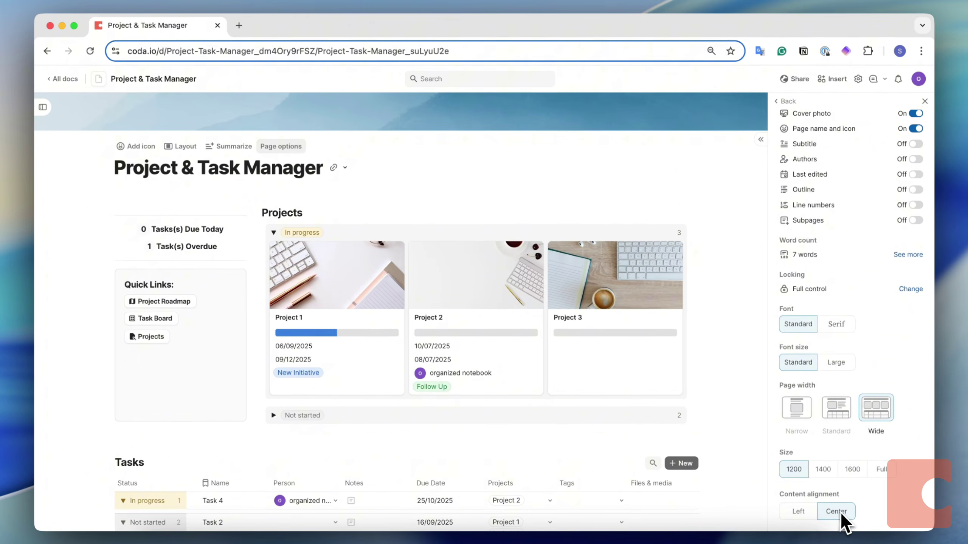
{"action": "scroll", "coordinate": [830, 476], "scroll_direction": "up", "scroll_amount": 2}
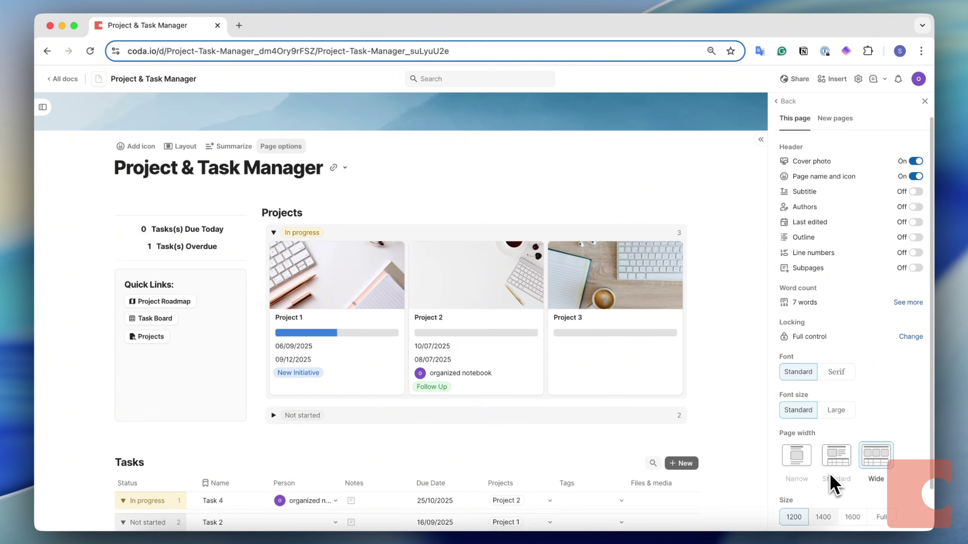
{"action": "left_click", "coordinate": [835, 361]}
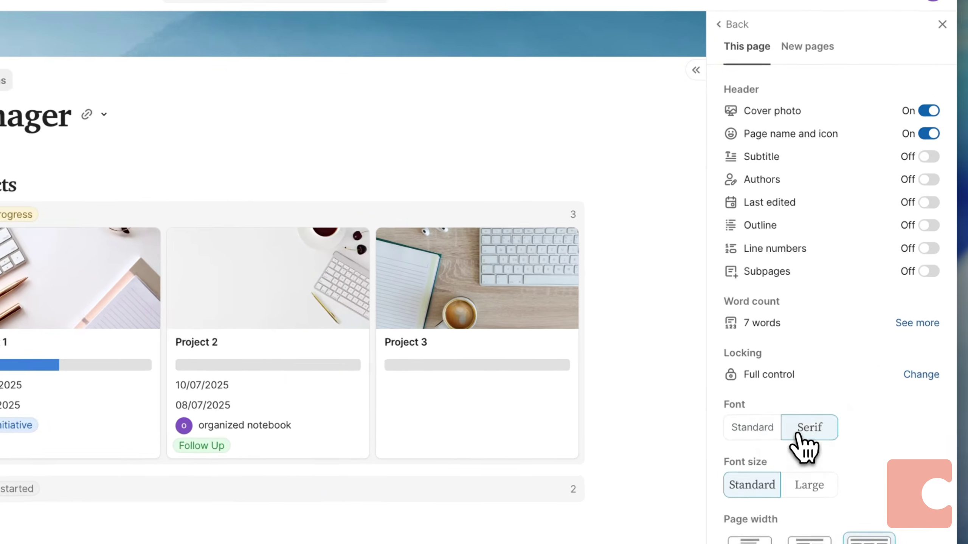
{"action": "left_click", "coordinate": [754, 429]}
{"action": "left_click", "coordinate": [791, 433]}
{"action": "left_click", "coordinate": [752, 431]}
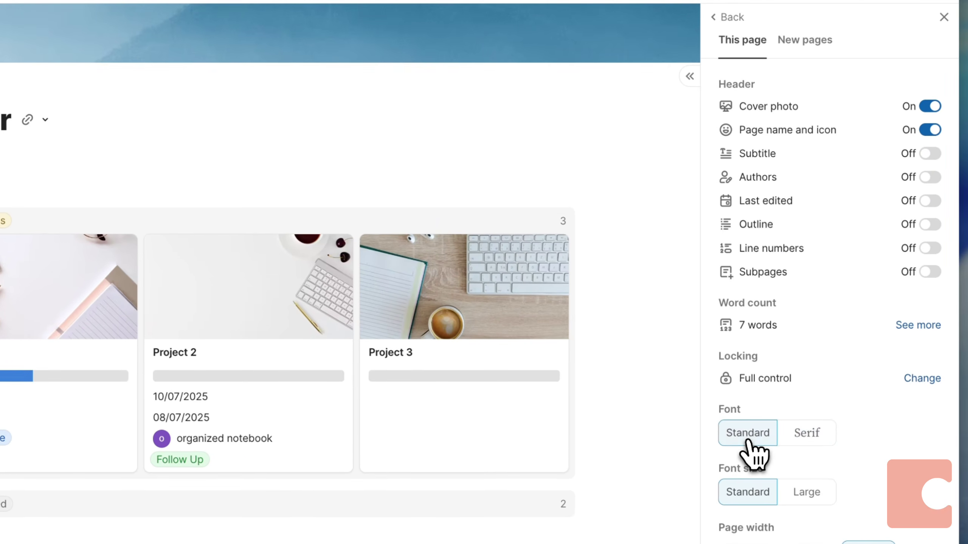
Examine the default options for new pages and return to the doc's list of settings
{"action": "scroll", "coordinate": [769, 450], "scroll_direction": "up", "scroll_amount": 1}
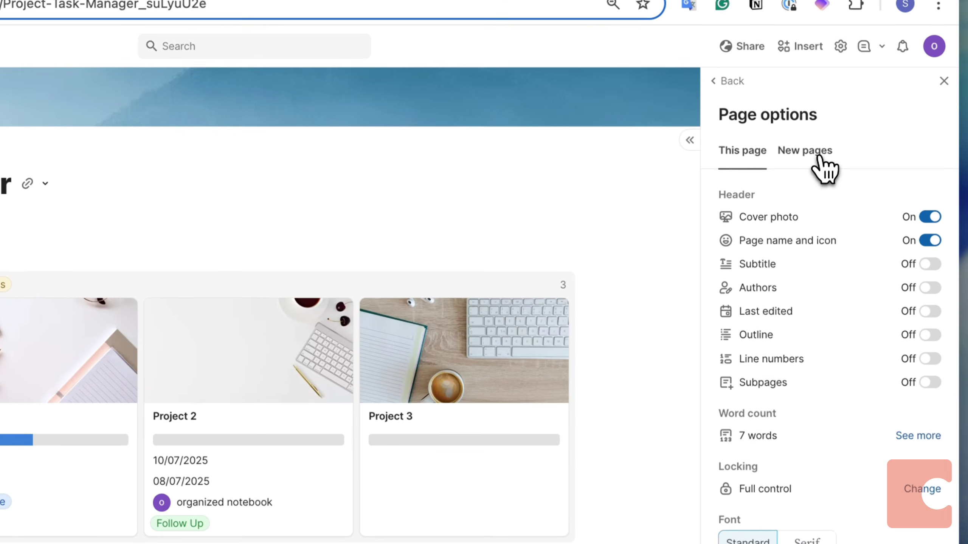
{"action": "left_click", "coordinate": [816, 90]}
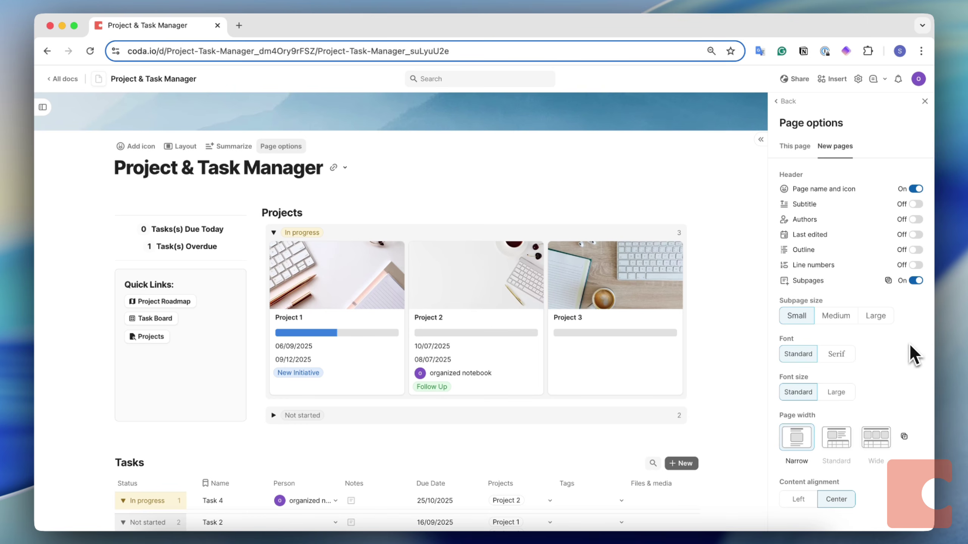
{"action": "left_click", "coordinate": [788, 103]}
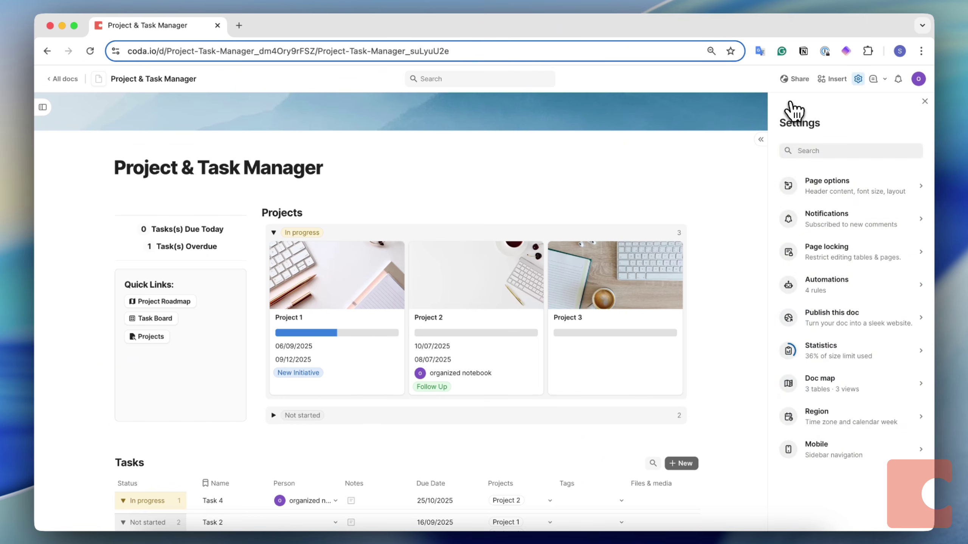
Show the text formatting options for the Projects table title and leave the title
{"action": "left_click", "coordinate": [366, 213]}
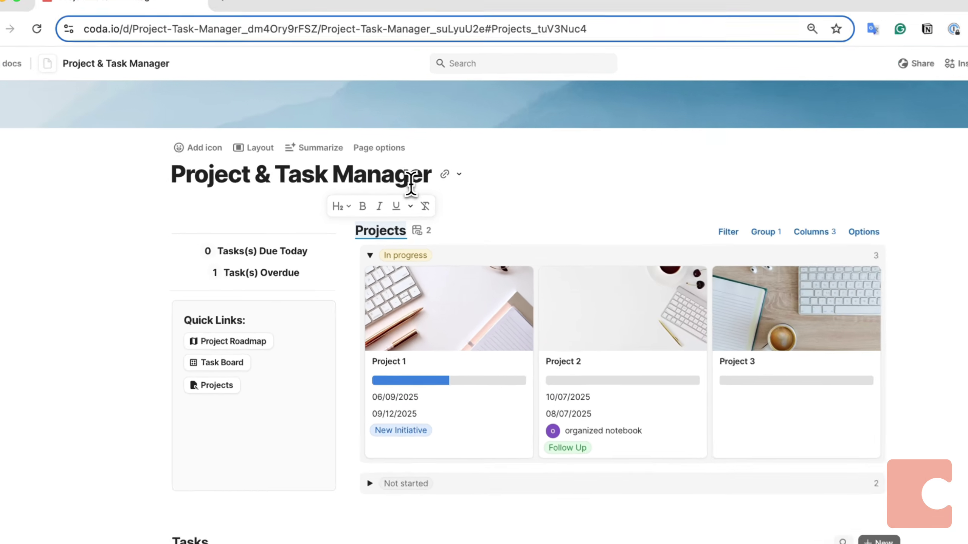
{"action": "left_click", "coordinate": [434, 187]}
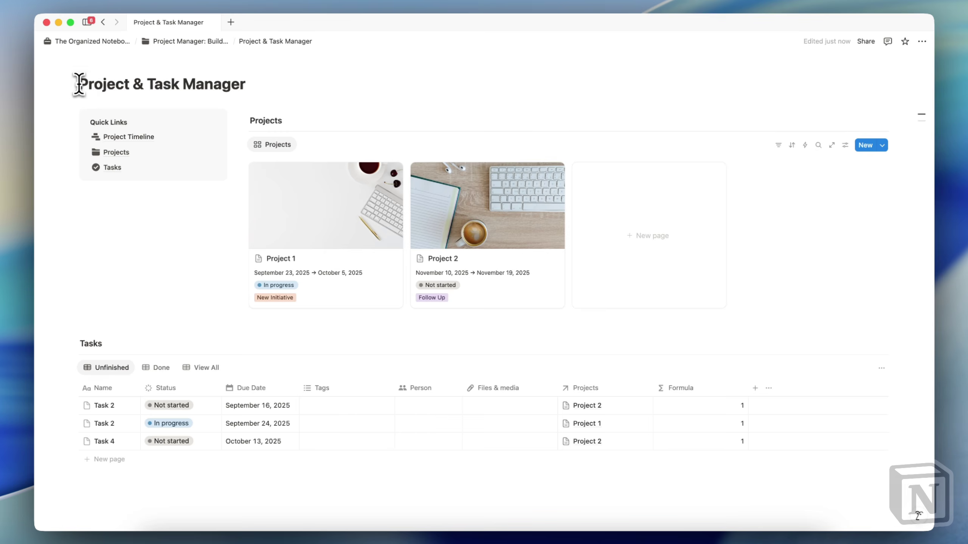
Switch to Notion and try to insert a divider below the Project & Task Manager title
{"action": "left_click", "coordinate": [249, 139]}
{"action": "key", "text": "Return"}
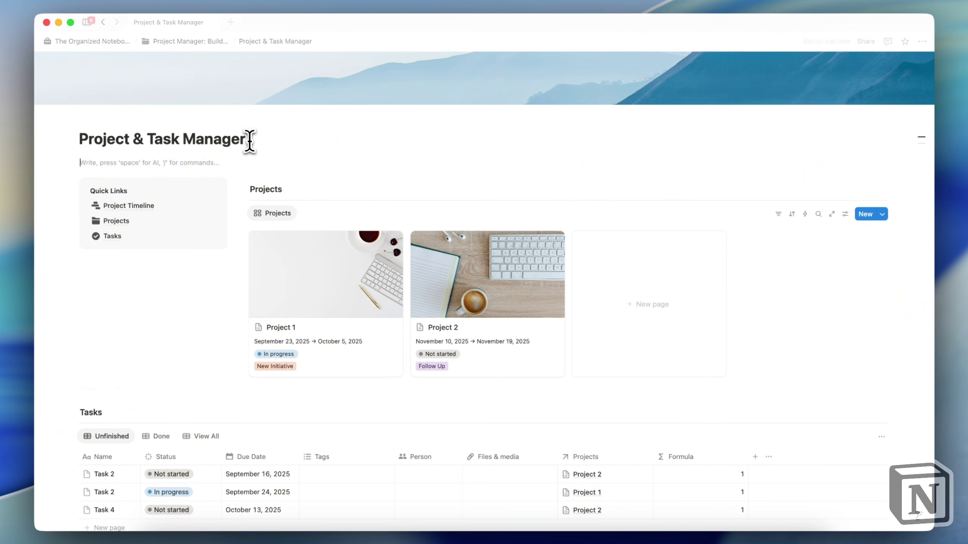
{"action": "type", "text": "/divi"}
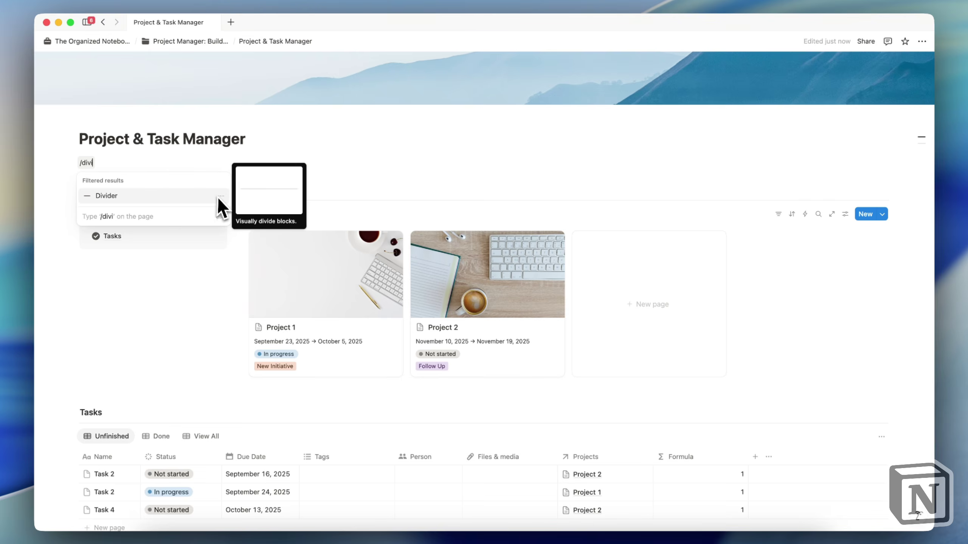
{"action": "key", "text": "super+z"}
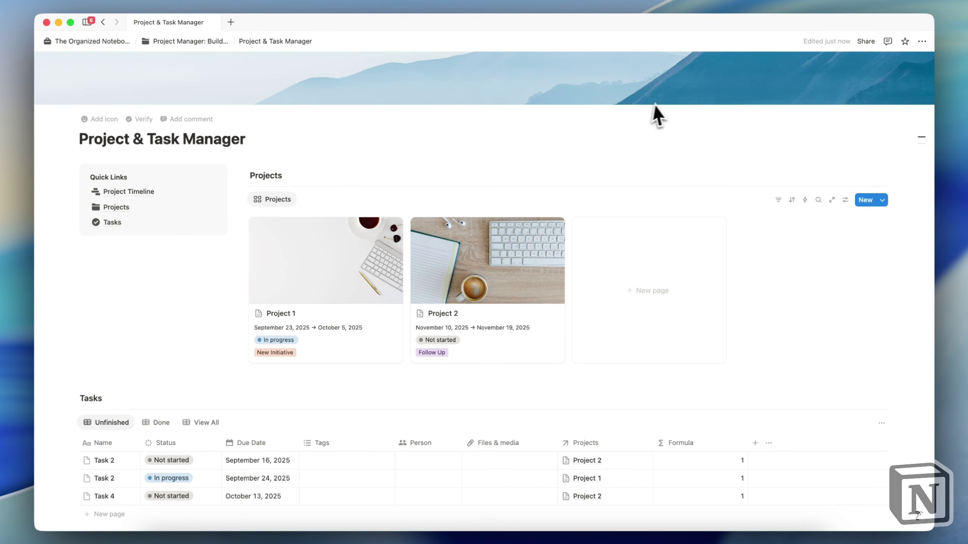
Turn the page's full width off and back on, and examine its page customization options
{"action": "left_click", "coordinate": [922, 41]}
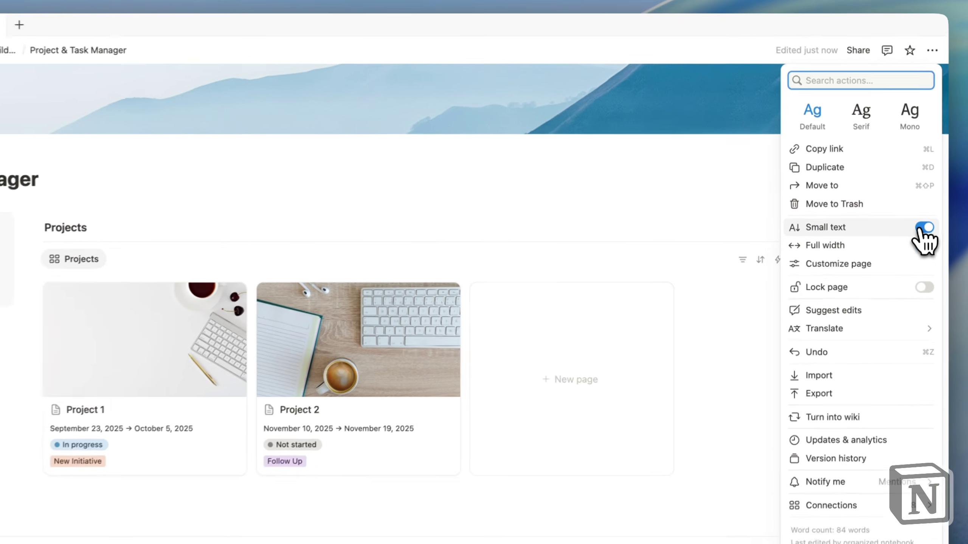
{"action": "left_click", "coordinate": [924, 245]}
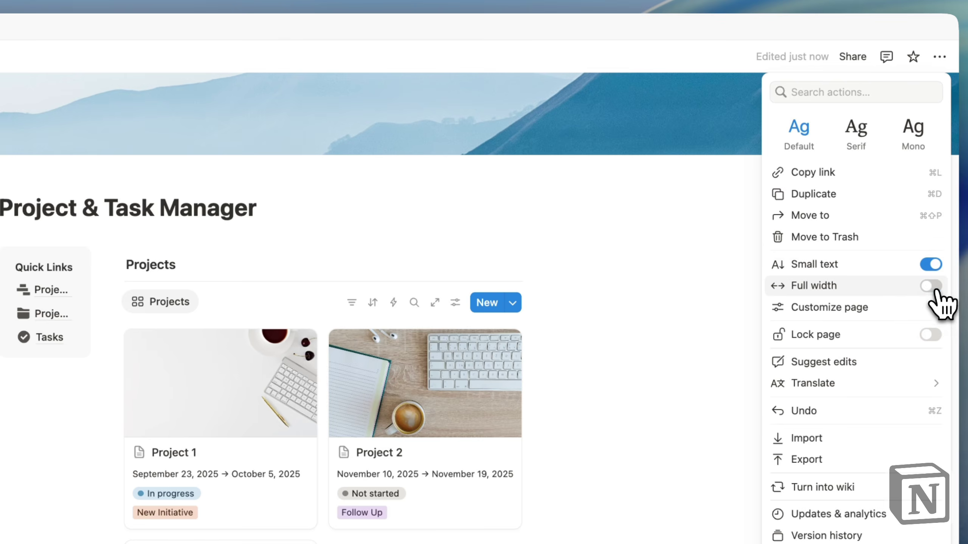
{"action": "left_click", "coordinate": [934, 286]}
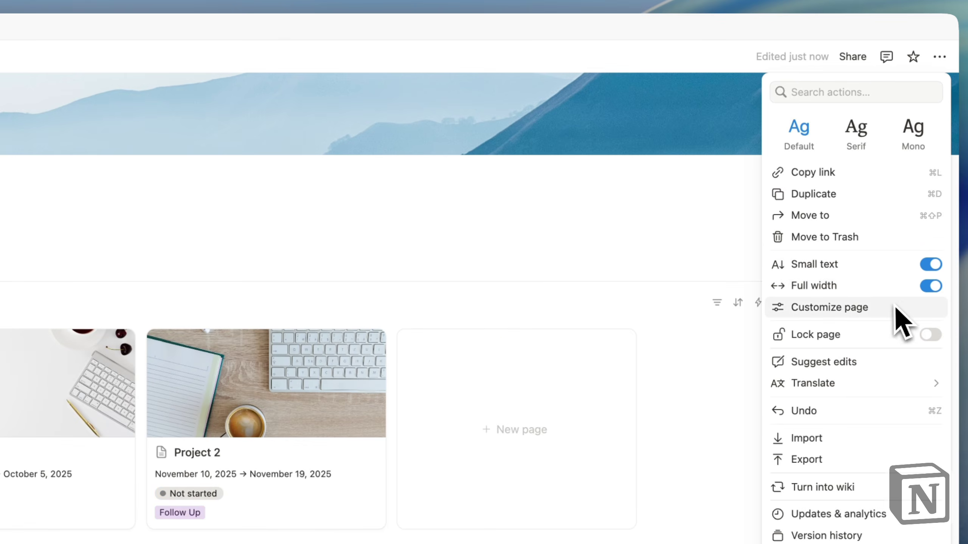
{"action": "left_click", "coordinate": [903, 308]}
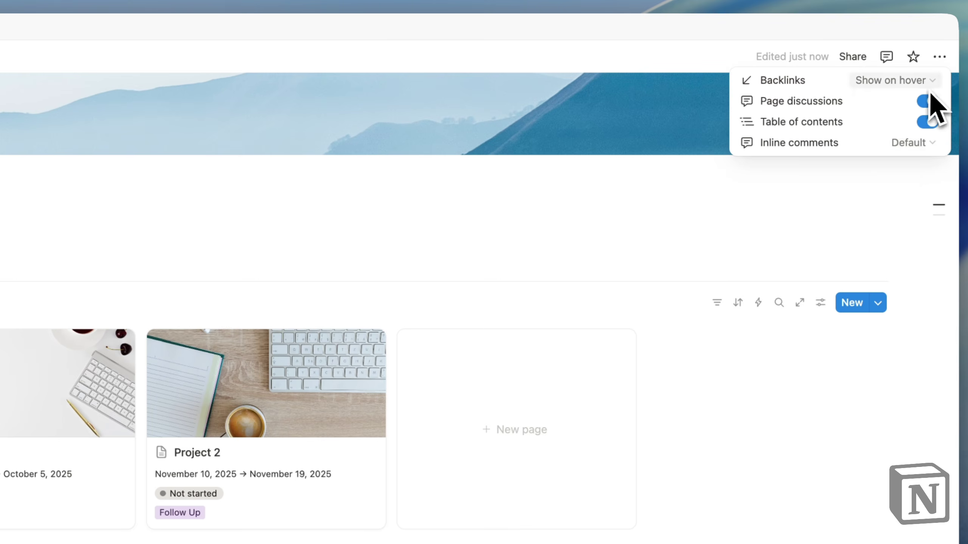
{"action": "left_click", "coordinate": [547, 188]}
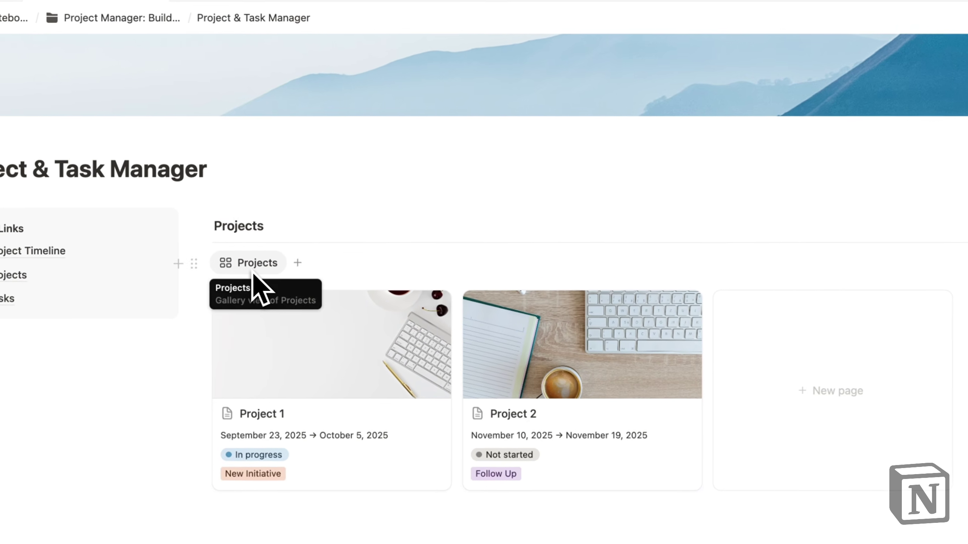
Examine the Projects heading's formatting options and the gallery's view options, and open the Projects database as a full page
{"action": "double_click", "coordinate": [237, 229]}
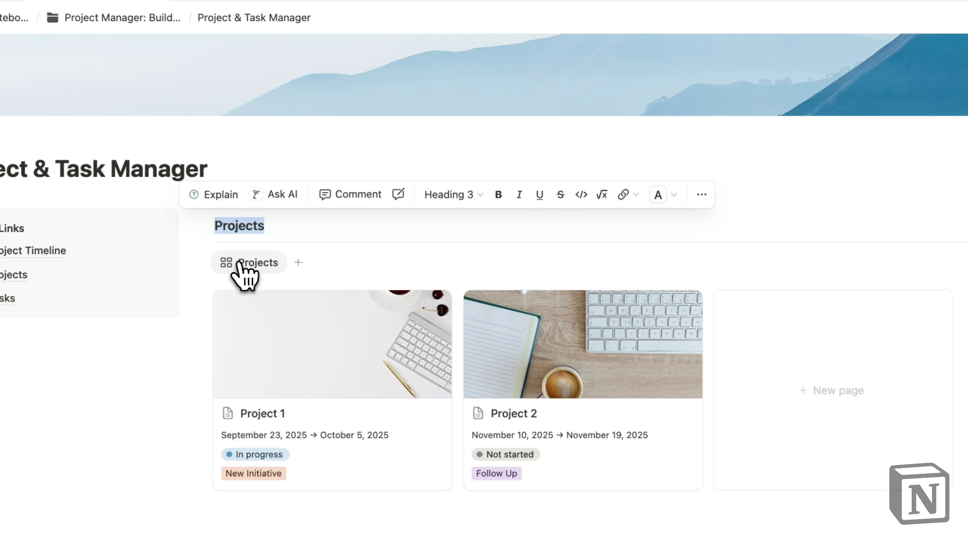
{"action": "left_click", "coordinate": [249, 267]}
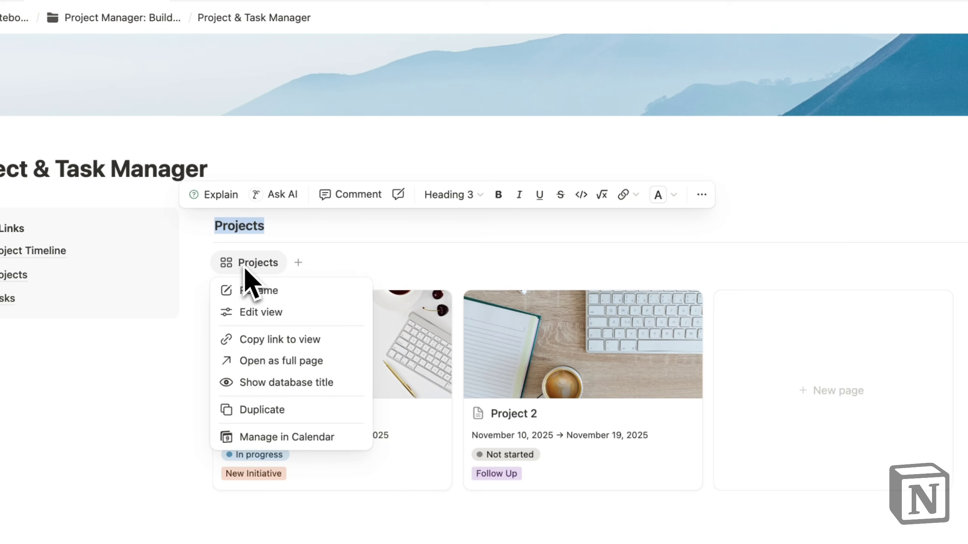
{"action": "left_click", "coordinate": [808, 254]}
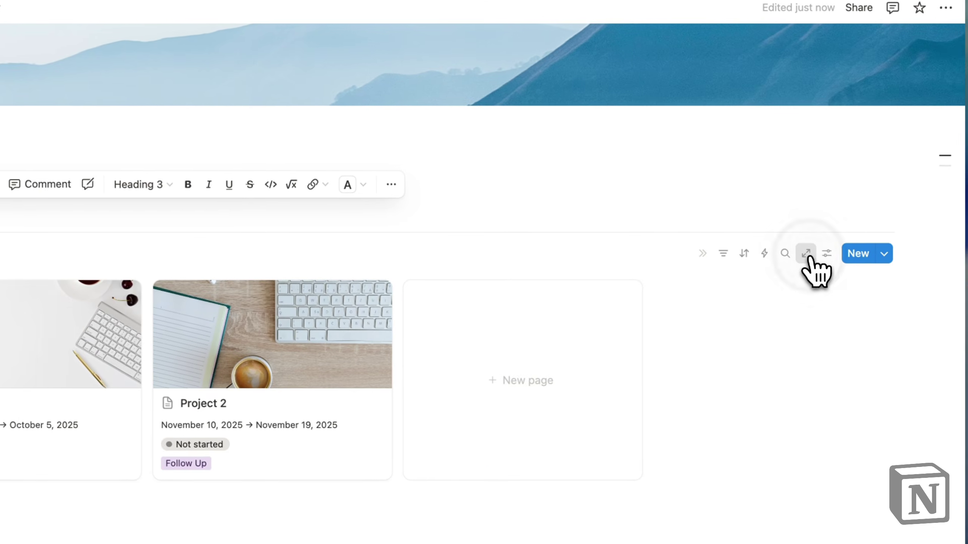
{"action": "double_click", "coordinate": [95, 116]}
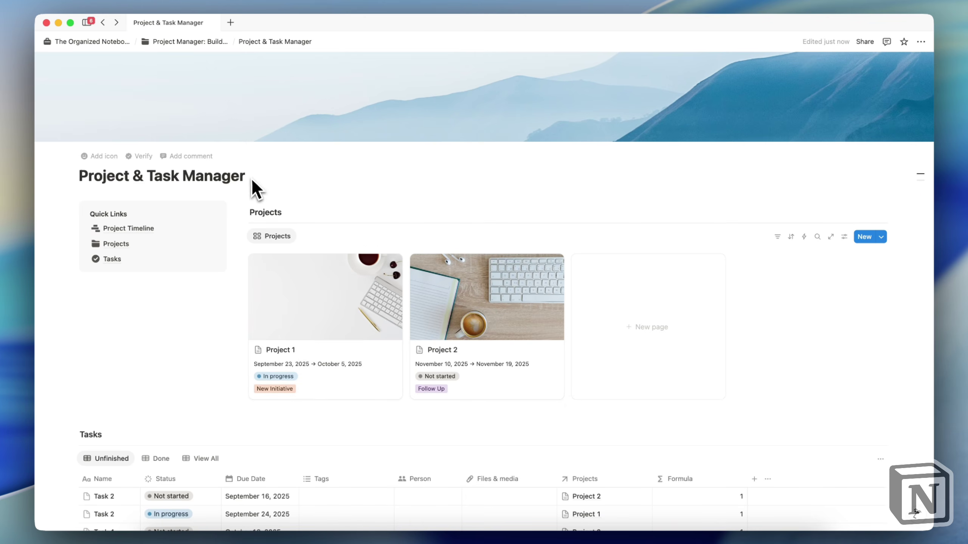
Examine the blocks and embeds that can be inserted below the Project & Task Manager title and remove the temporary empty line
{"action": "key", "text": "Return"}
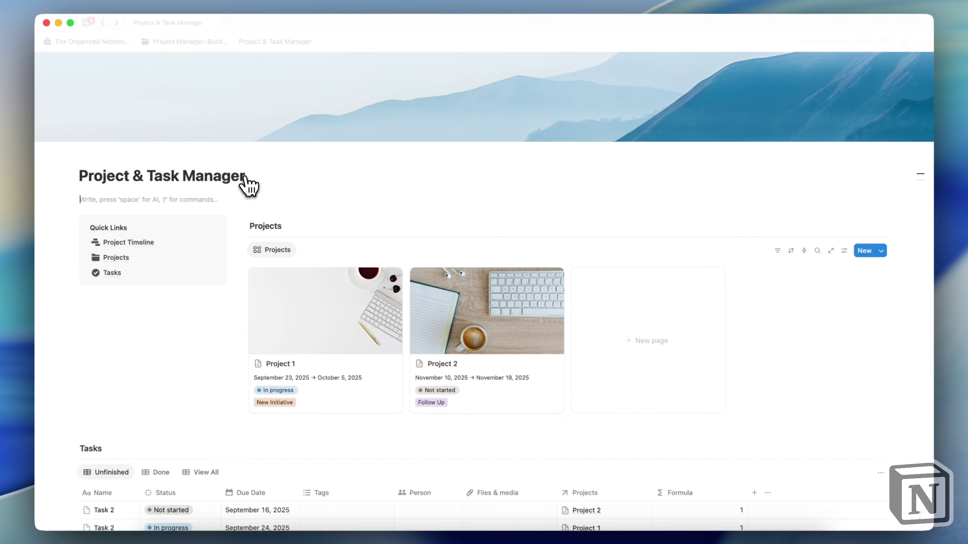
{"action": "type", "text": "/"}
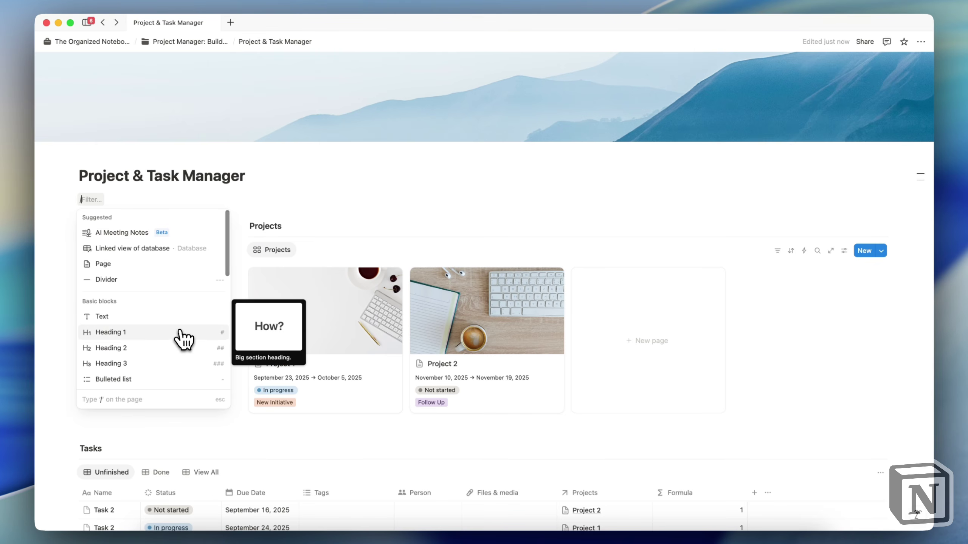
{"action": "scroll", "coordinate": [184, 338], "scroll_direction": "down", "scroll_amount": 20}
{"action": "scroll", "coordinate": [184, 338], "scroll_direction": "down", "scroll_amount": 5}
{"action": "scroll", "coordinate": [182, 329], "scroll_direction": "up", "scroll_amount": 12}
{"action": "scroll", "coordinate": [131, 323], "scroll_direction": "down", "scroll_amount": 8}
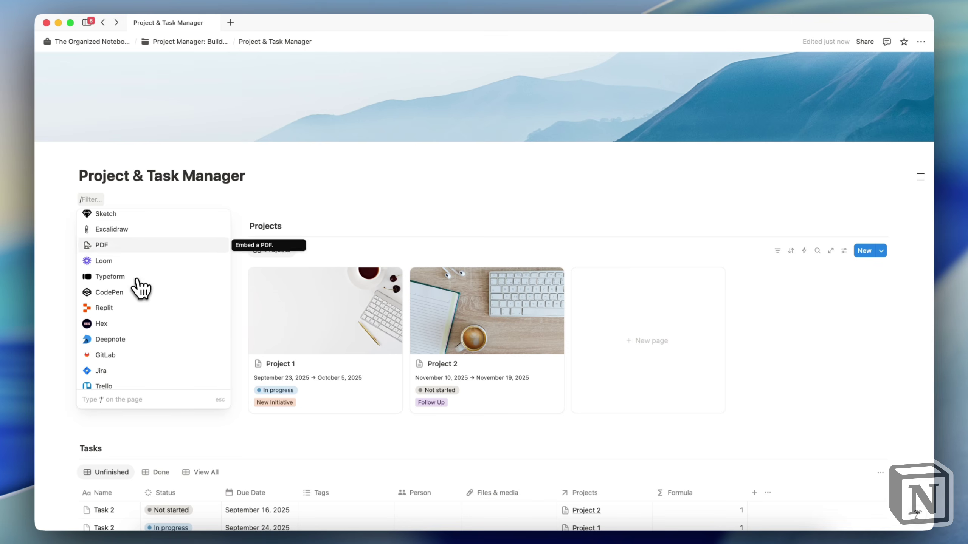
{"action": "key", "text": "BackSpace"}
{"action": "key", "text": "BackSpace"}
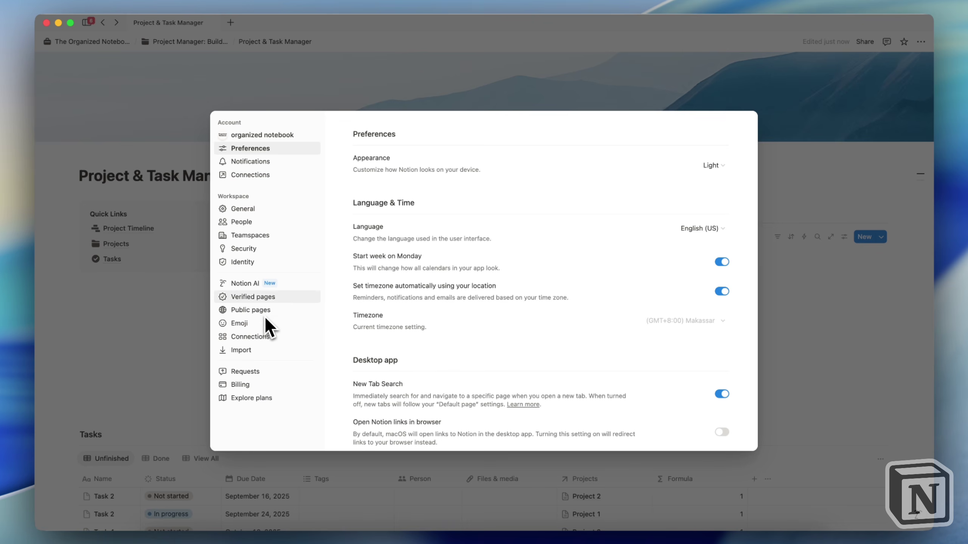
Open the workspace's connections in the Notion settings
{"action": "left_click", "coordinate": [291, 337]}
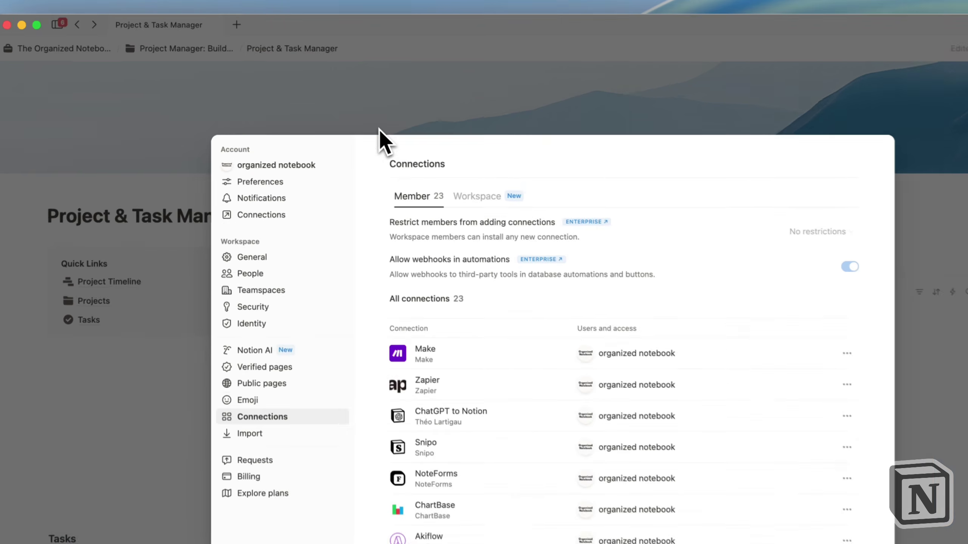
Close the Notion connection settings and look over the Coda page's Projects, Tasks and Events sections
{"action": "left_click", "coordinate": [345, 106]}
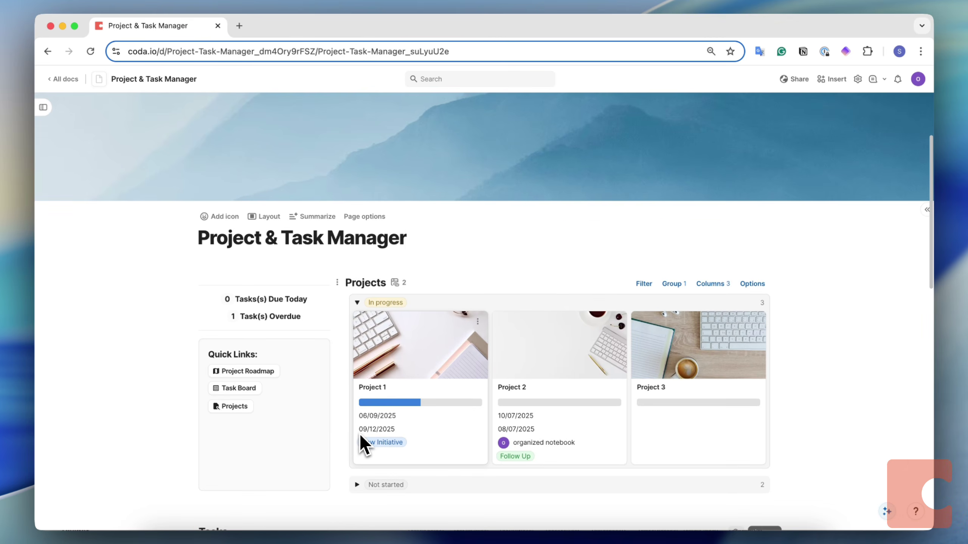
{"action": "scroll", "coordinate": [360, 435], "scroll_direction": "down", "scroll_amount": 2}
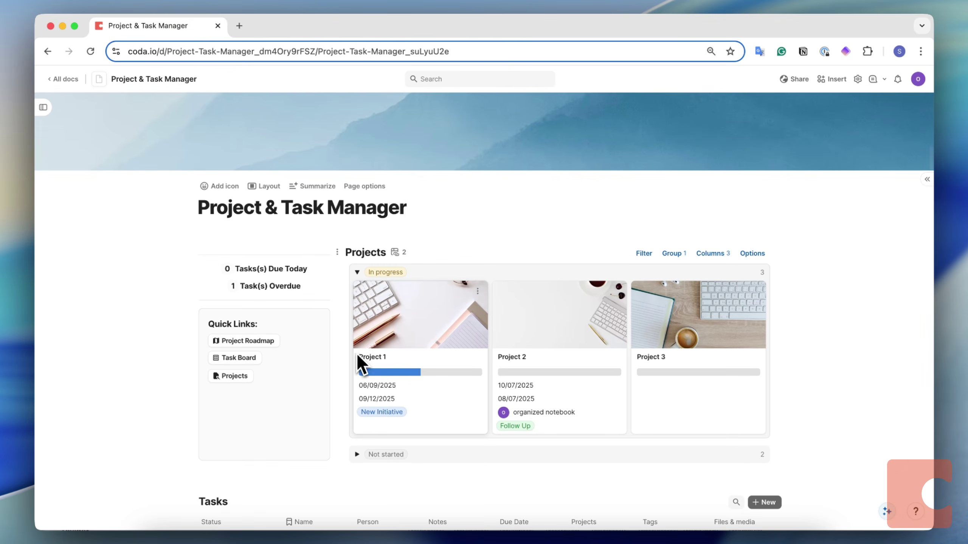
{"action": "scroll", "coordinate": [354, 439], "scroll_direction": "down", "scroll_amount": 5}
{"action": "scroll", "coordinate": [357, 331], "scroll_direction": "down", "scroll_amount": 2}
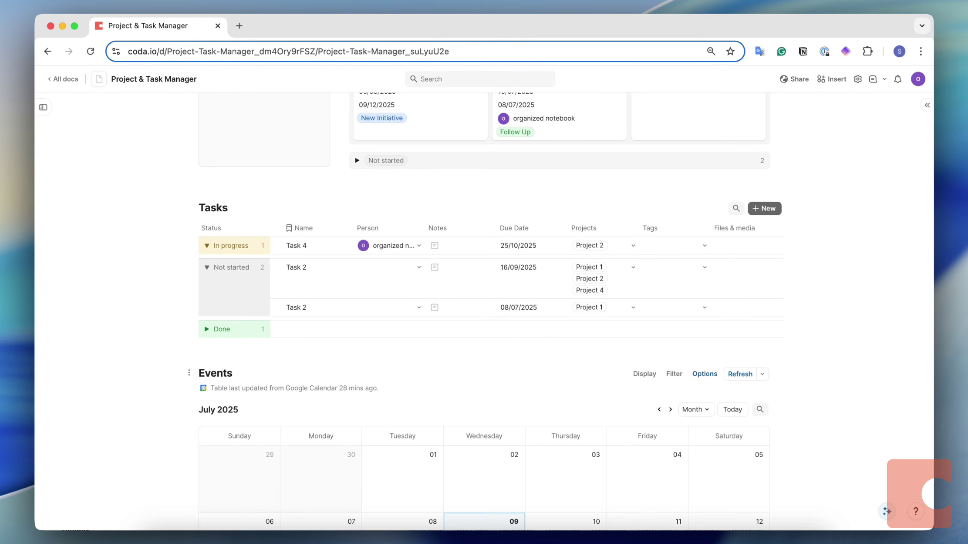
Examine the installed and available Packs that can be inserted into the Coda doc and close the list
{"action": "left_click", "coordinate": [835, 80]}
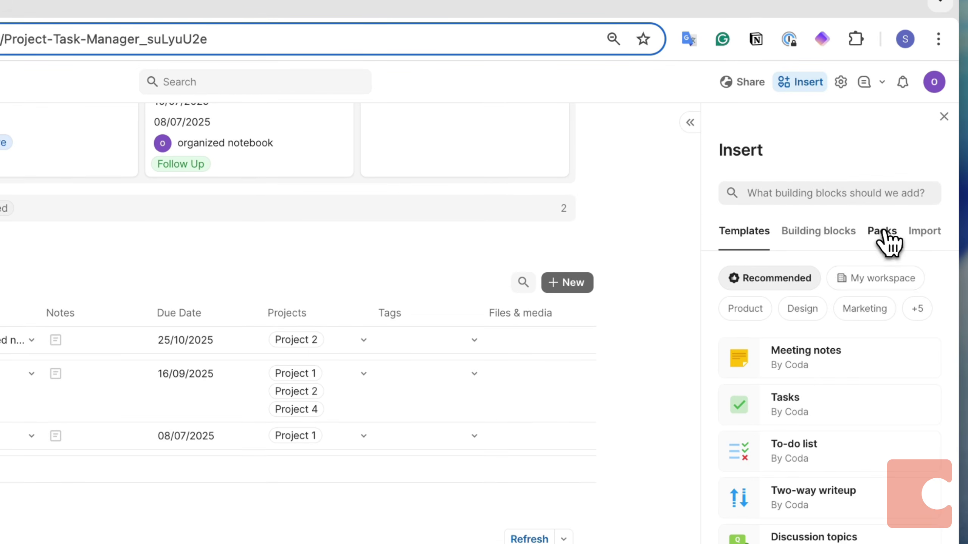
{"action": "left_click", "coordinate": [883, 229]}
{"action": "scroll", "coordinate": [865, 396], "scroll_direction": "down", "scroll_amount": 10}
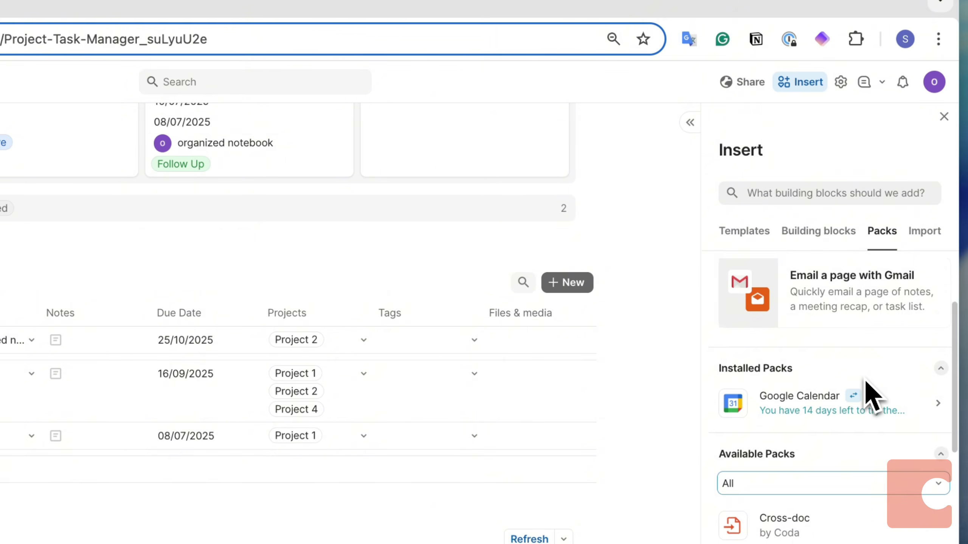
{"action": "scroll", "coordinate": [873, 397], "scroll_direction": "down", "scroll_amount": 5}
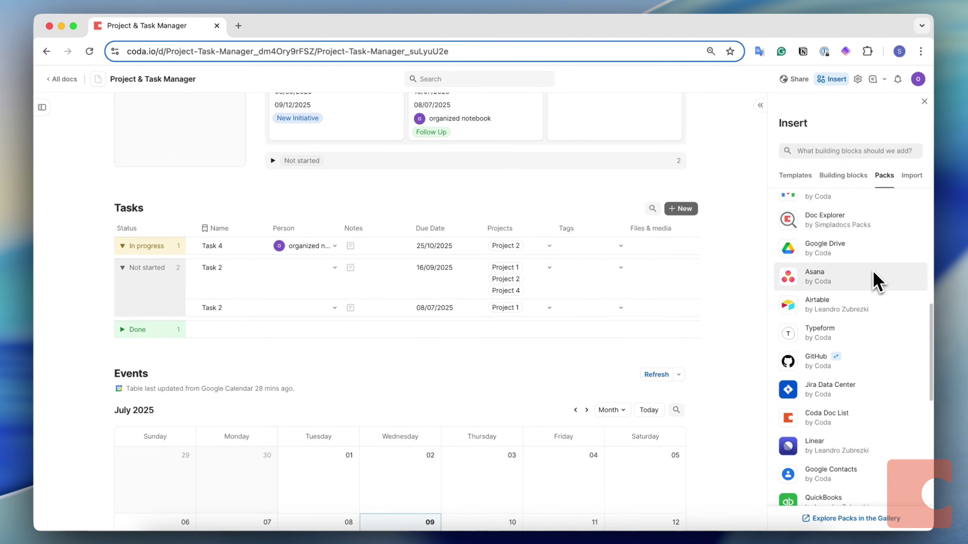
{"action": "scroll", "coordinate": [874, 272], "scroll_direction": "down", "scroll_amount": 6}
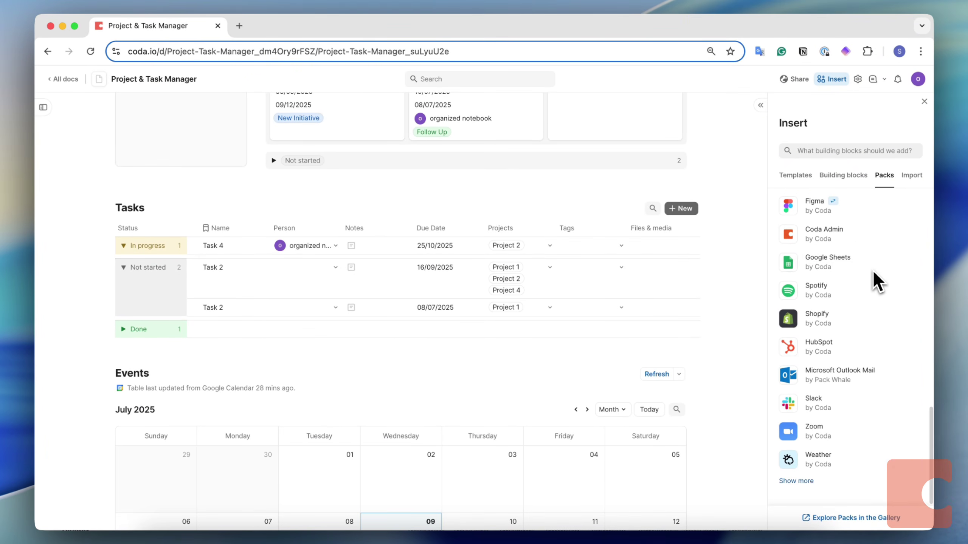
{"action": "scroll", "coordinate": [873, 275], "scroll_direction": "up", "scroll_amount": 15}
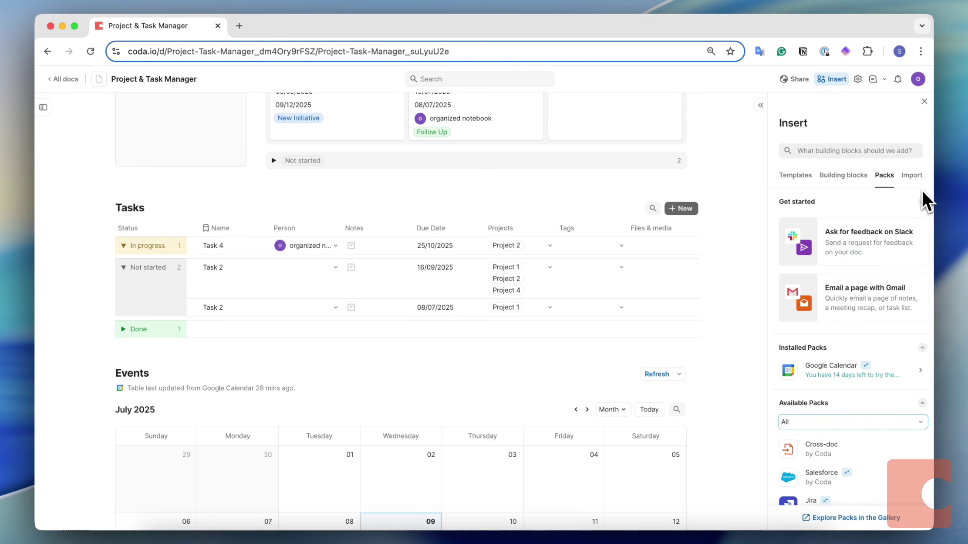
{"action": "left_click", "coordinate": [924, 101]}
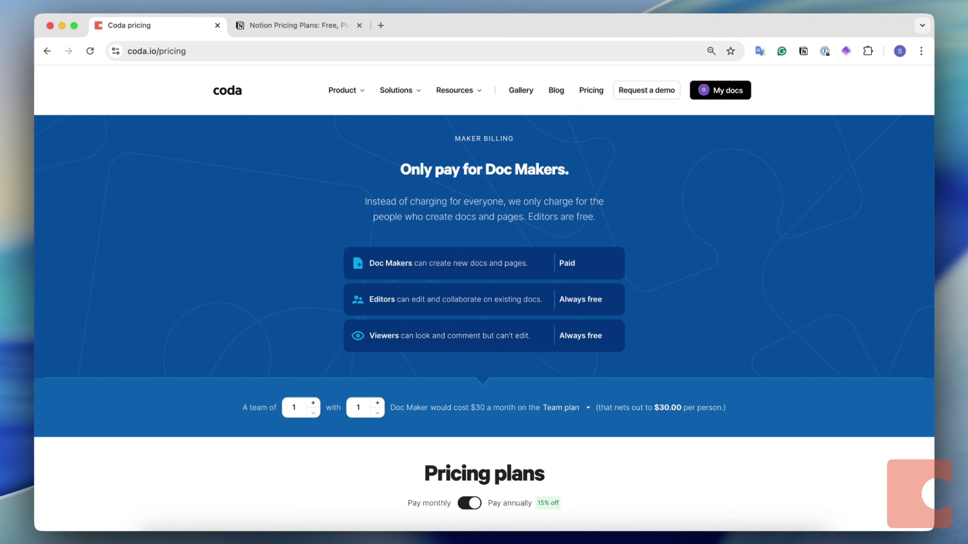
Review Coda's Doc Maker billing and its Free, Pro, Team and Enterprise pricing plans
{"action": "scroll", "coordinate": [612, 421], "scroll_direction": "down", "scroll_amount": 3}
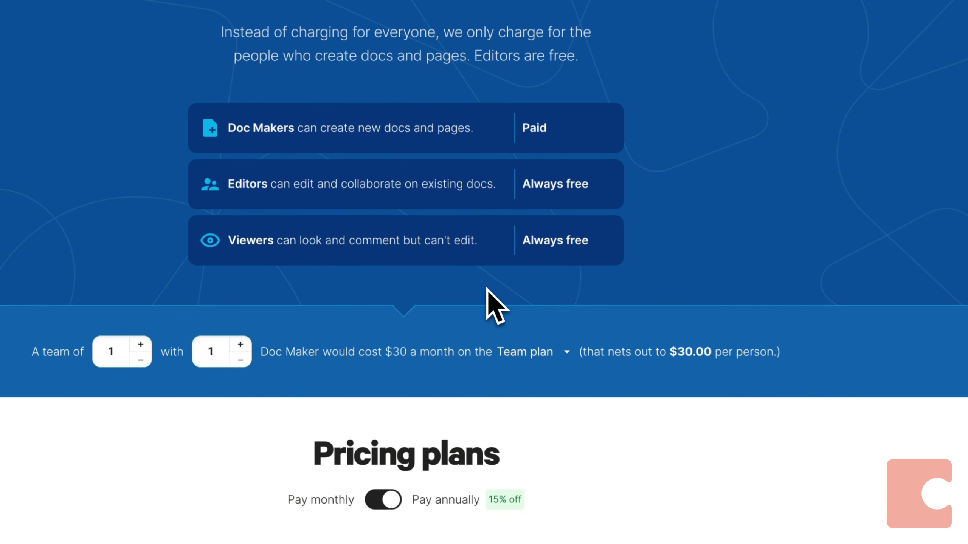
{"action": "scroll", "coordinate": [483, 305], "scroll_direction": "down", "scroll_amount": 4}
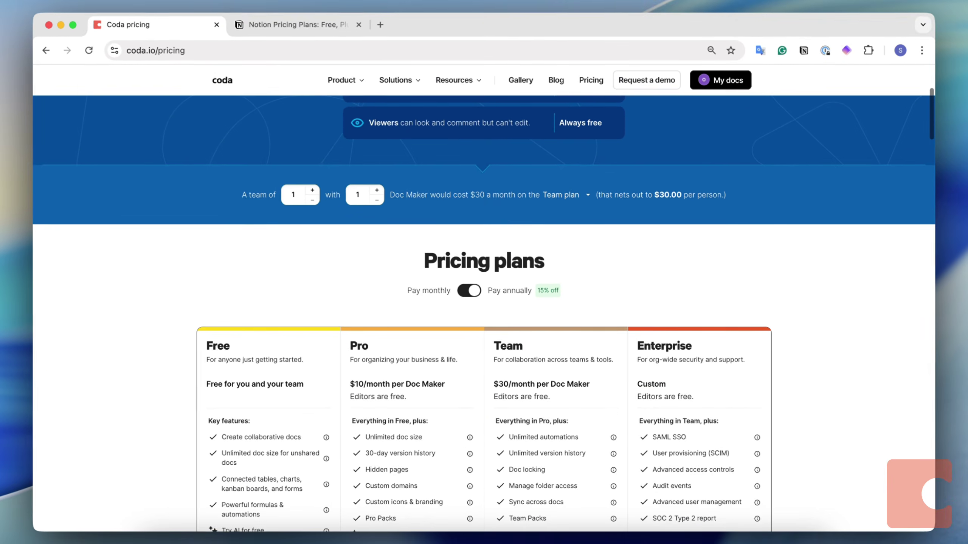
{"action": "scroll", "coordinate": [484, 305], "scroll_direction": "down", "scroll_amount": 1}
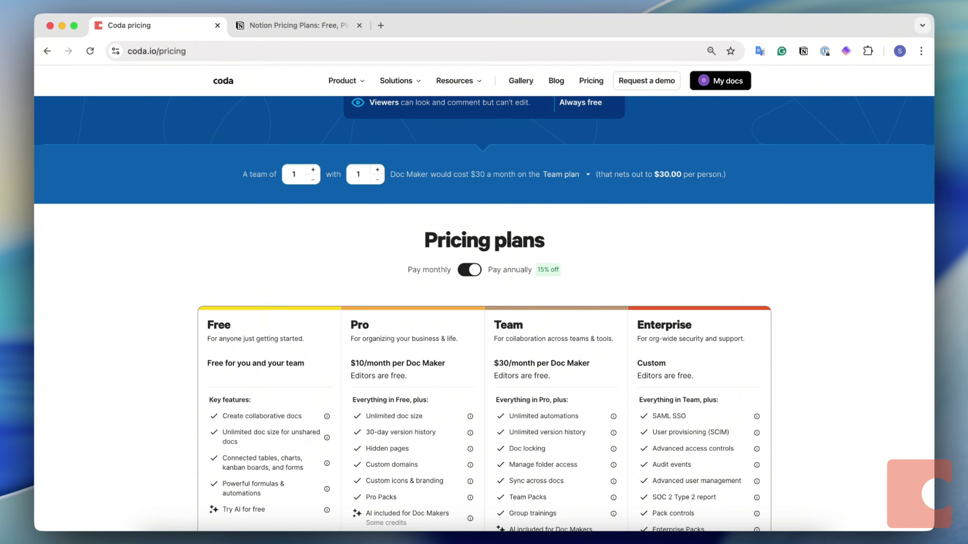
{"action": "scroll", "coordinate": [484, 306], "scroll_direction": "up", "scroll_amount": 4}
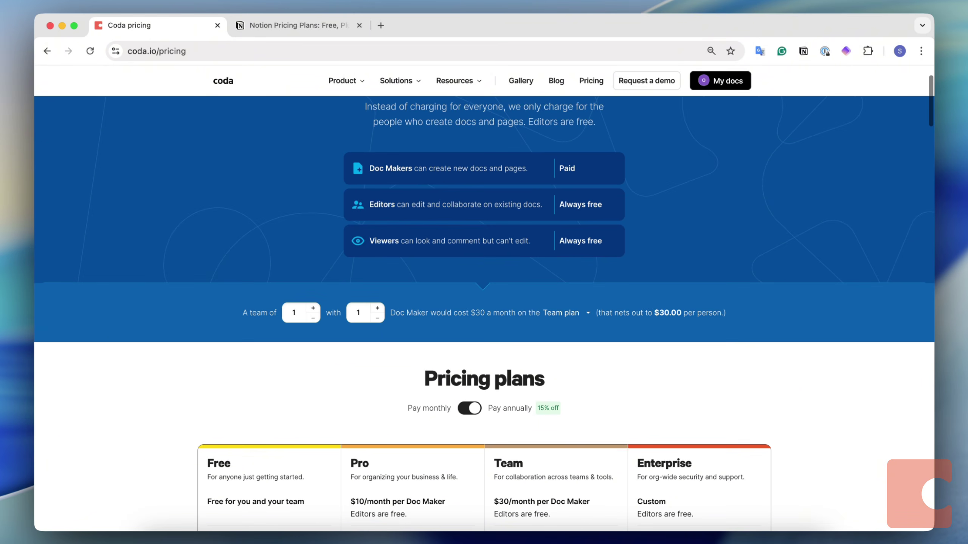
{"action": "scroll", "coordinate": [258, 255], "scroll_direction": "down", "scroll_amount": 10}
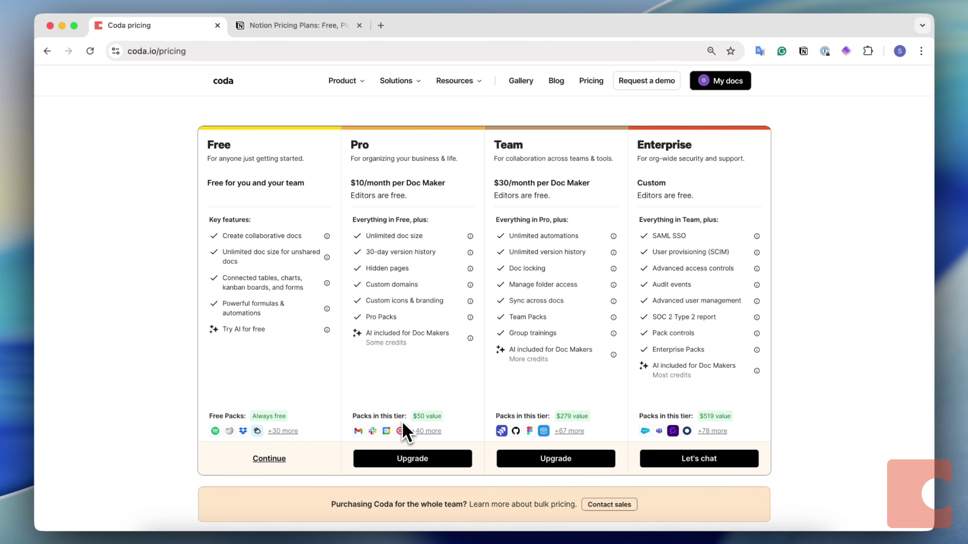
{"action": "mouse_move", "coordinate": [359, 432]}
{"action": "scroll", "coordinate": [429, 240], "scroll_direction": "down", "scroll_amount": 1}
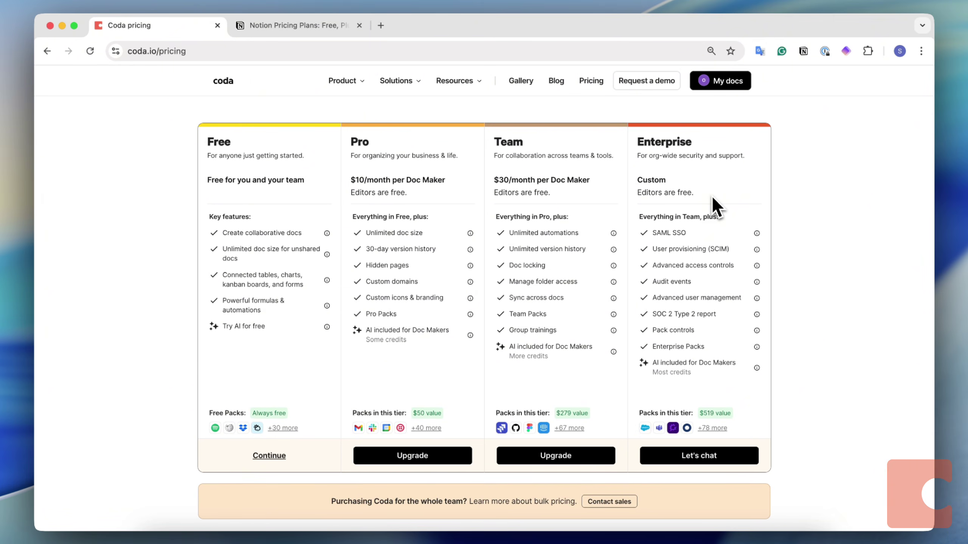
Switch to the Notion pricing page and review the Free, Plus, Business and Enterprise plans
{"action": "left_click", "coordinate": [301, 28]}
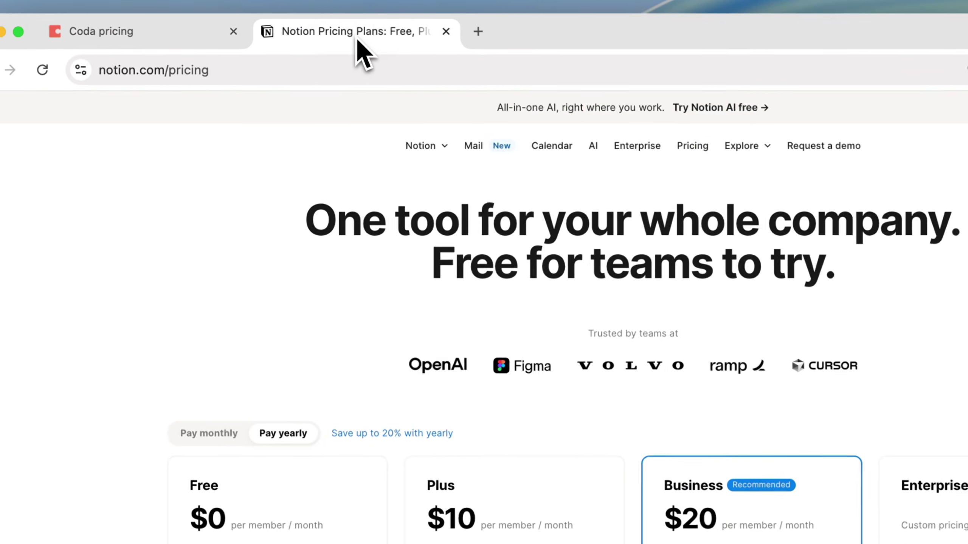
{"action": "scroll", "coordinate": [400, 290], "scroll_direction": "down", "scroll_amount": 5}
{"action": "scroll", "coordinate": [419, 331], "scroll_direction": "down", "scroll_amount": 2}
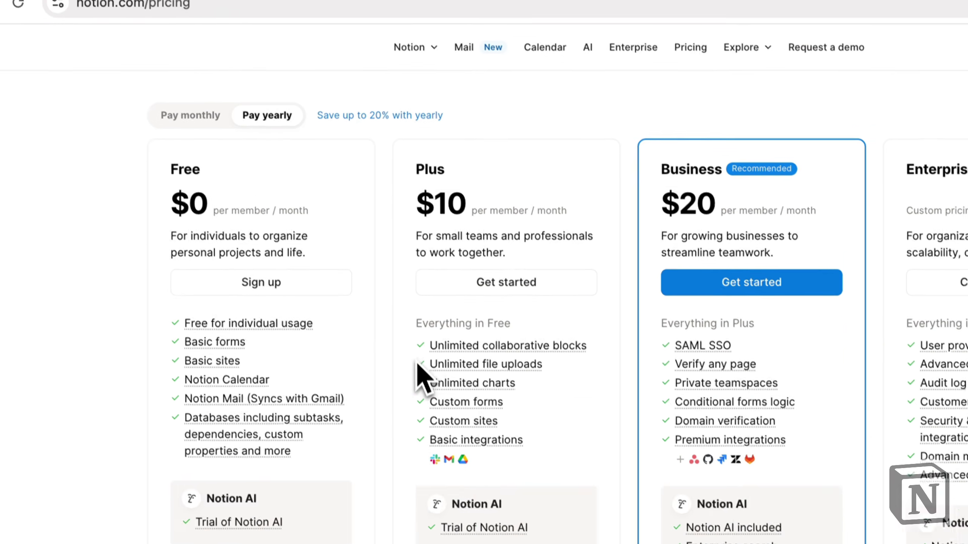
{"action": "mouse_move", "coordinate": [503, 514]}
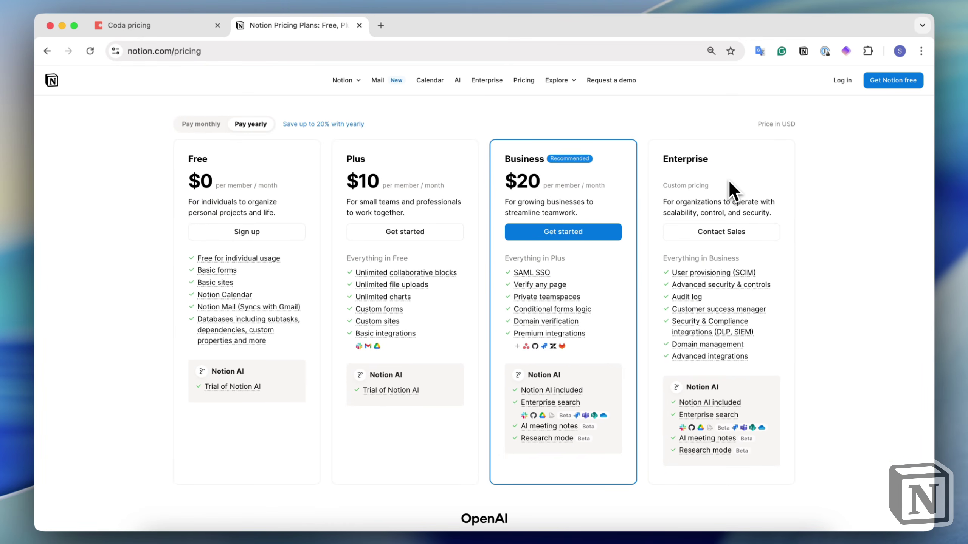
{"action": "mouse_move", "coordinate": [242, 267]}
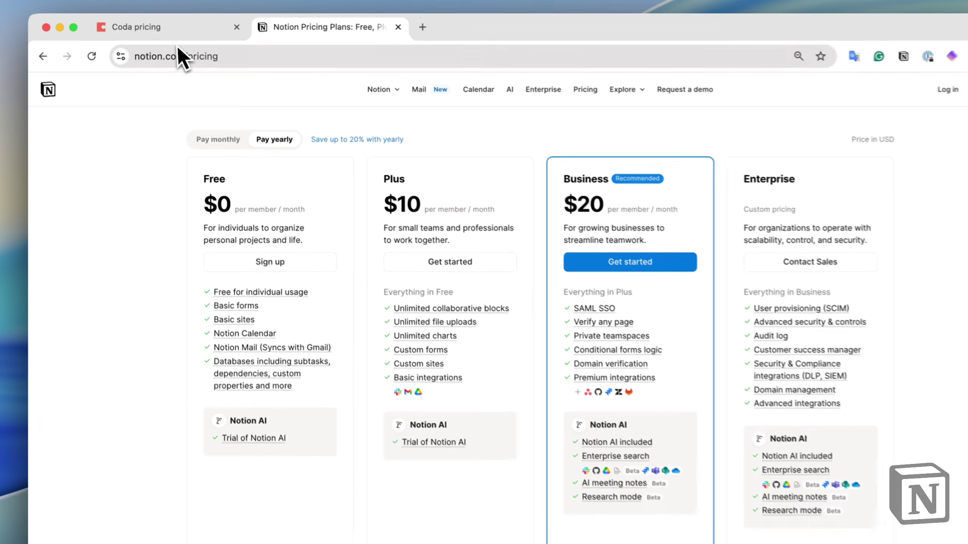
Examine the Pro plan's included Packs and the AI credit details on the Coda pricing page, and return to Notion's pricing
{"action": "left_click", "coordinate": [187, 30]}
{"action": "scroll", "coordinate": [472, 381], "scroll_direction": "down", "scroll_amount": 5}
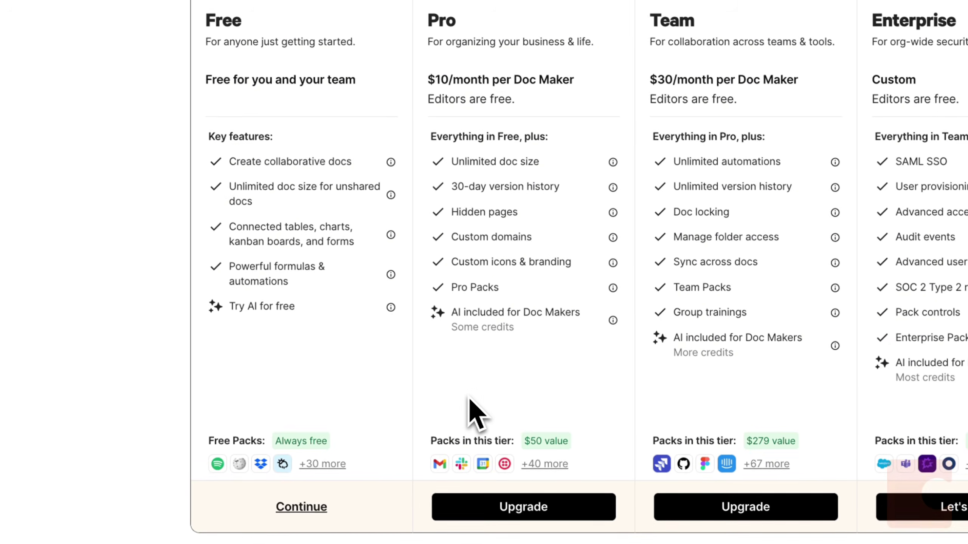
{"action": "mouse_move", "coordinate": [483, 464]}
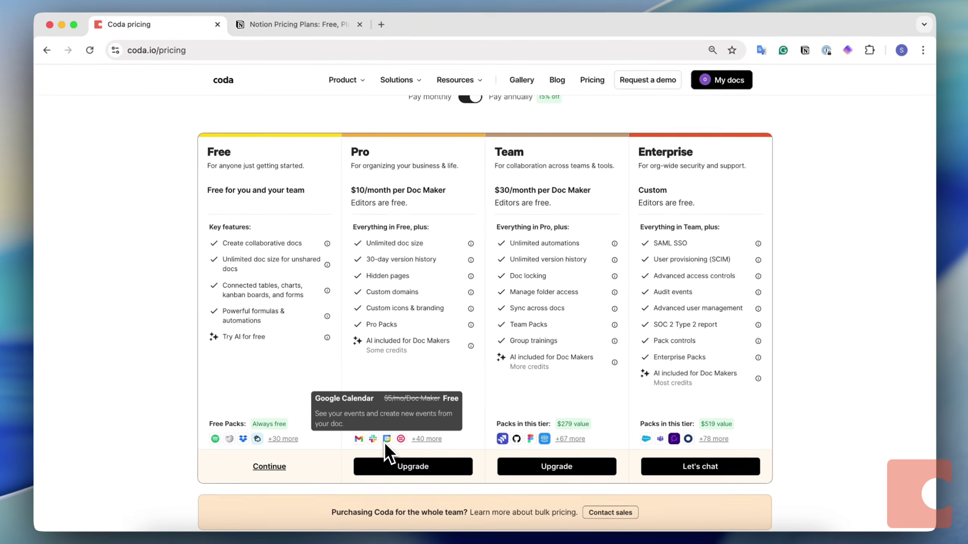
{"action": "scroll", "coordinate": [389, 443], "scroll_direction": "down", "scroll_amount": 1}
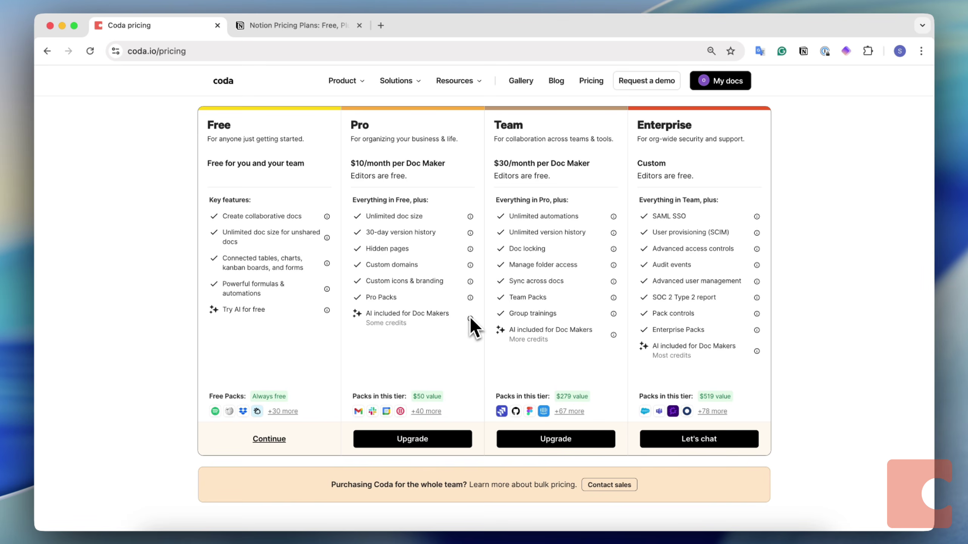
{"action": "mouse_move", "coordinate": [470, 319]}
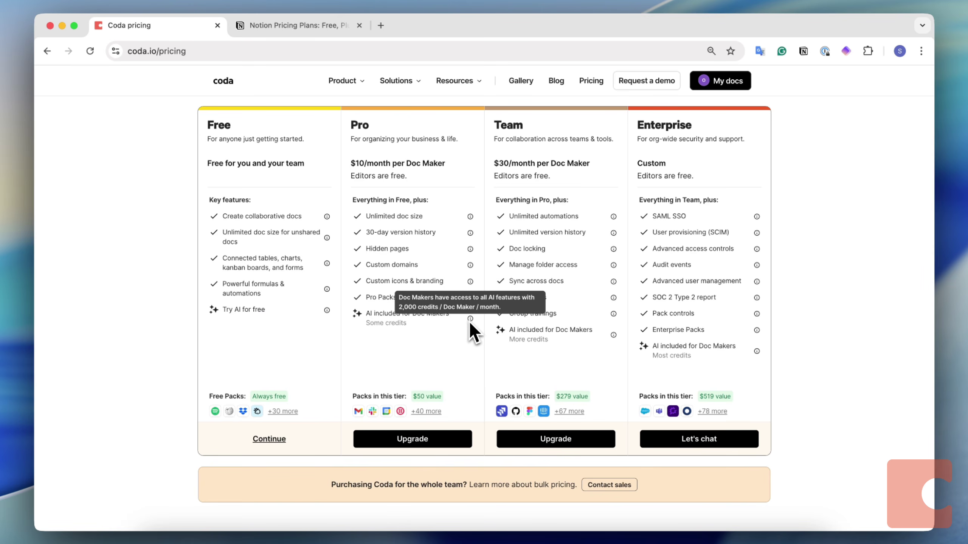
{"action": "mouse_move", "coordinate": [603, 342]}
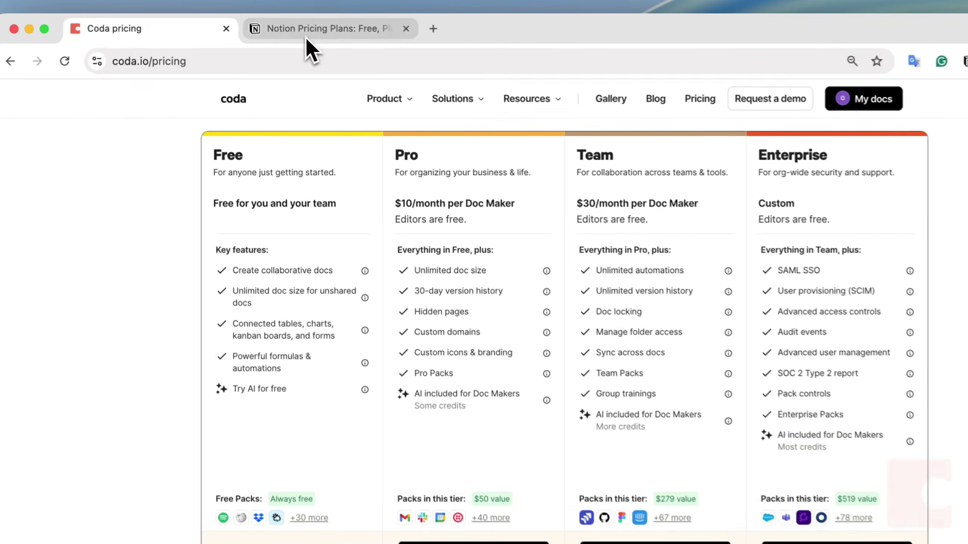
{"action": "left_click", "coordinate": [307, 33]}
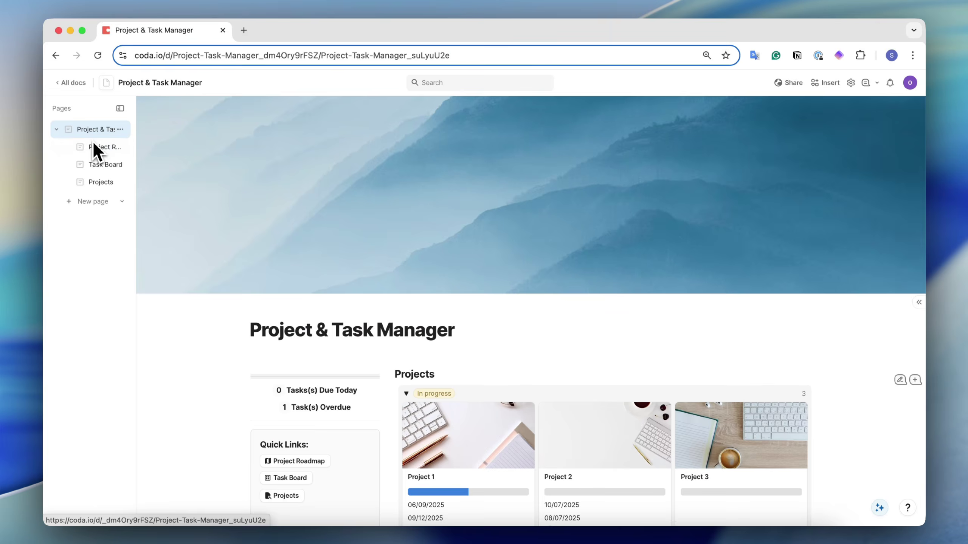
Look over the Coda Project & Task Manager page from its title through the Projects cards to the Tasks table
{"action": "scroll", "coordinate": [301, 267], "scroll_direction": "down", "scroll_amount": 3}
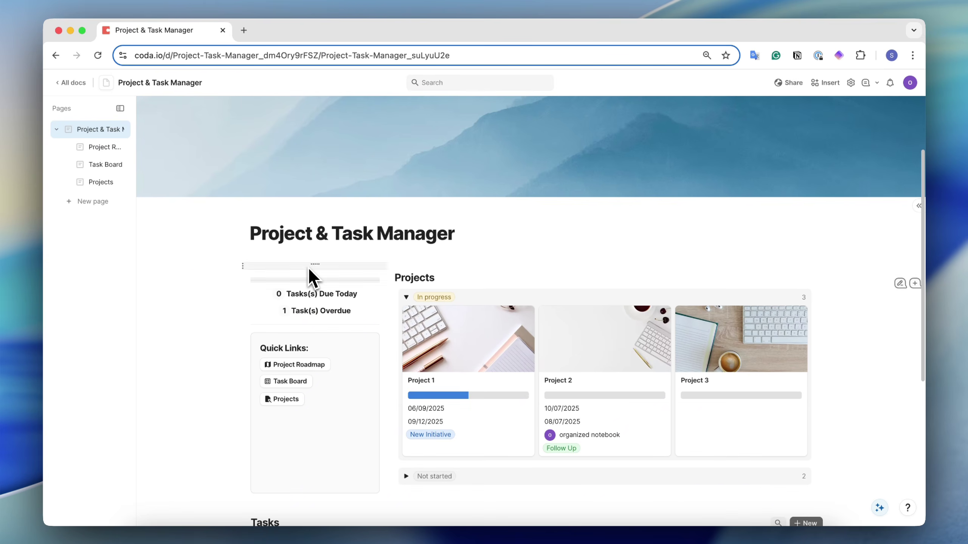
{"action": "scroll", "coordinate": [374, 266], "scroll_direction": "down", "scroll_amount": 2}
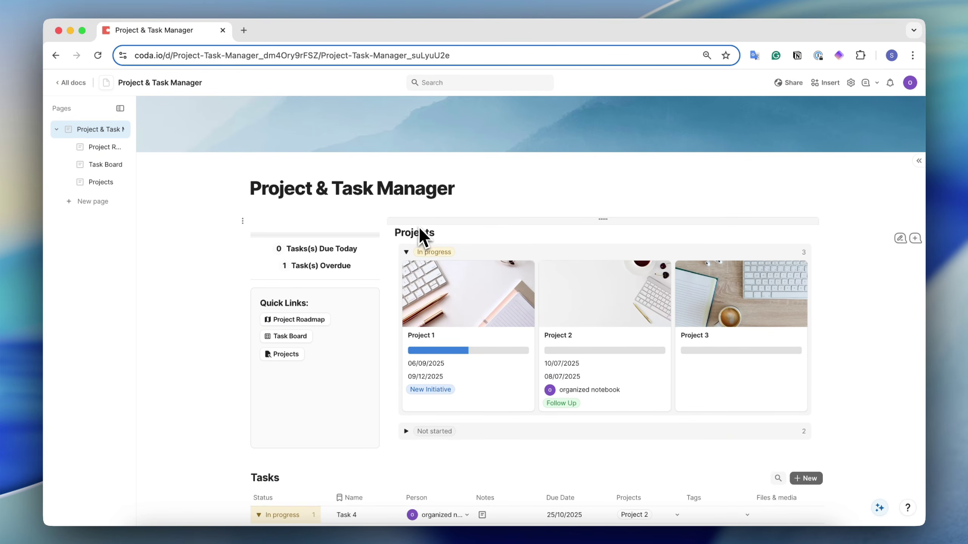
{"action": "scroll", "coordinate": [423, 235], "scroll_direction": "down", "scroll_amount": 3}
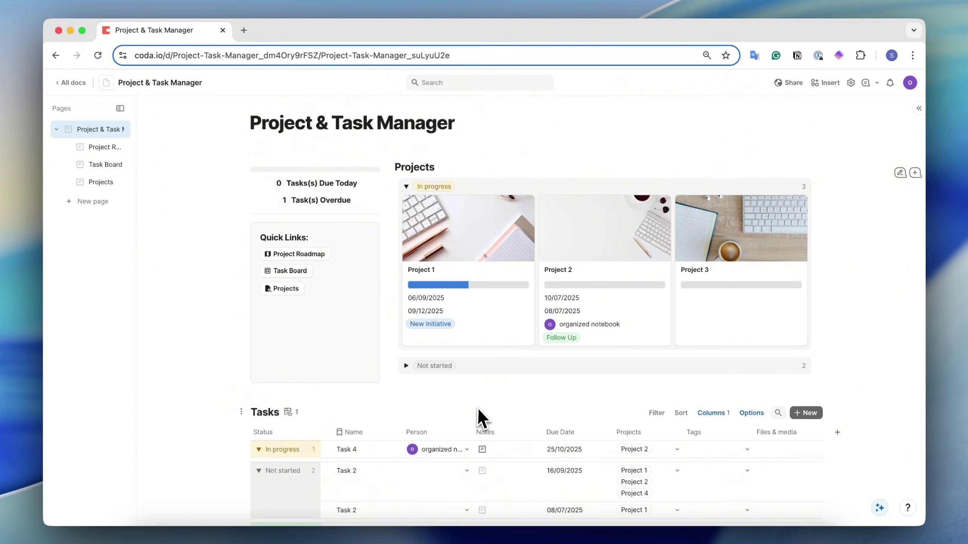
{"action": "scroll", "coordinate": [484, 419], "scroll_direction": "down", "scroll_amount": 4}
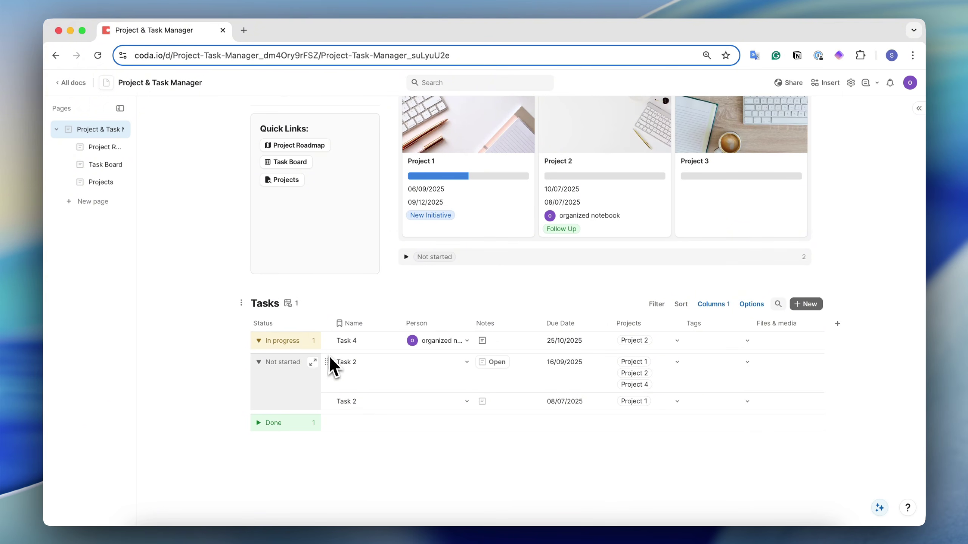
{"action": "scroll", "coordinate": [346, 377], "scroll_direction": "up", "scroll_amount": 3}
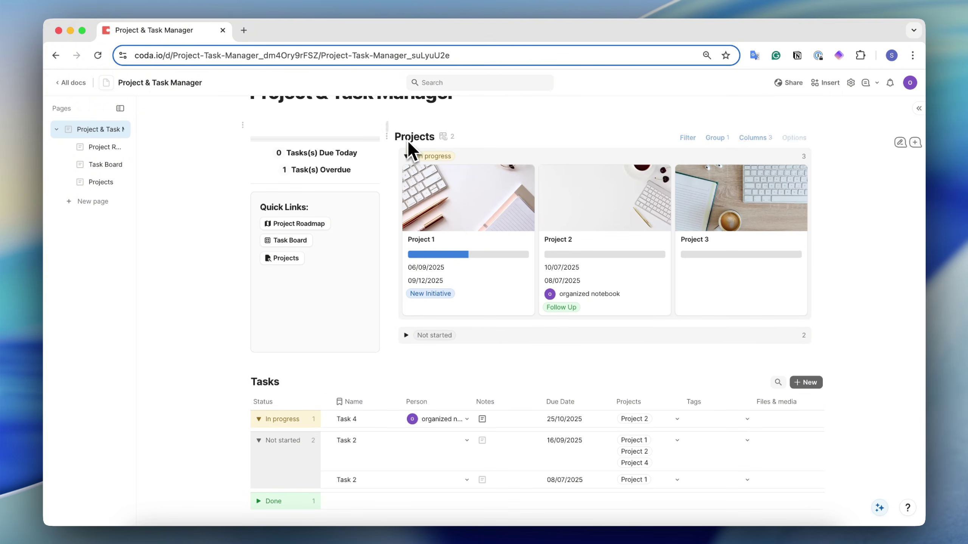
{"action": "scroll", "coordinate": [405, 137], "scroll_direction": "up", "scroll_amount": 1}
{"action": "scroll", "coordinate": [405, 141], "scroll_direction": "down", "scroll_amount": 4}
Place the cursor on the empty line below the Tasks table and examine that line's block options
{"action": "left_click", "coordinate": [309, 415]}
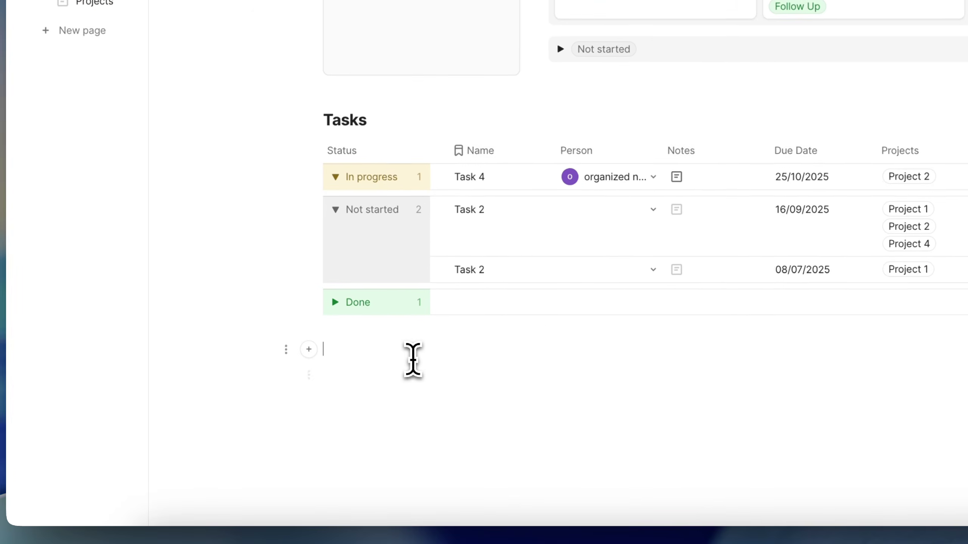
{"action": "left_click", "coordinate": [285, 351]}
{"action": "left_click", "coordinate": [365, 348]}
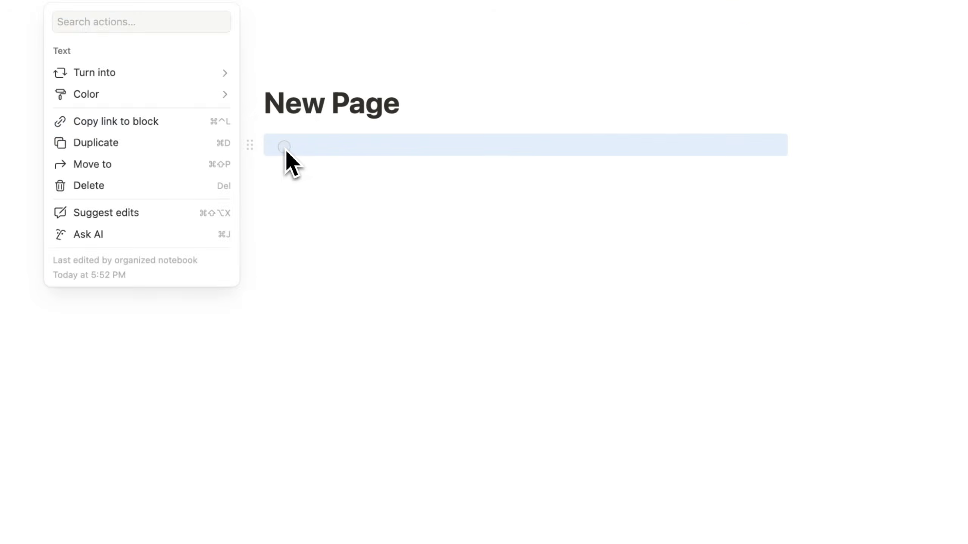
Insert a new table database below the New Page title in Notion and open it as a full page
{"action": "left_click", "coordinate": [285, 149]}
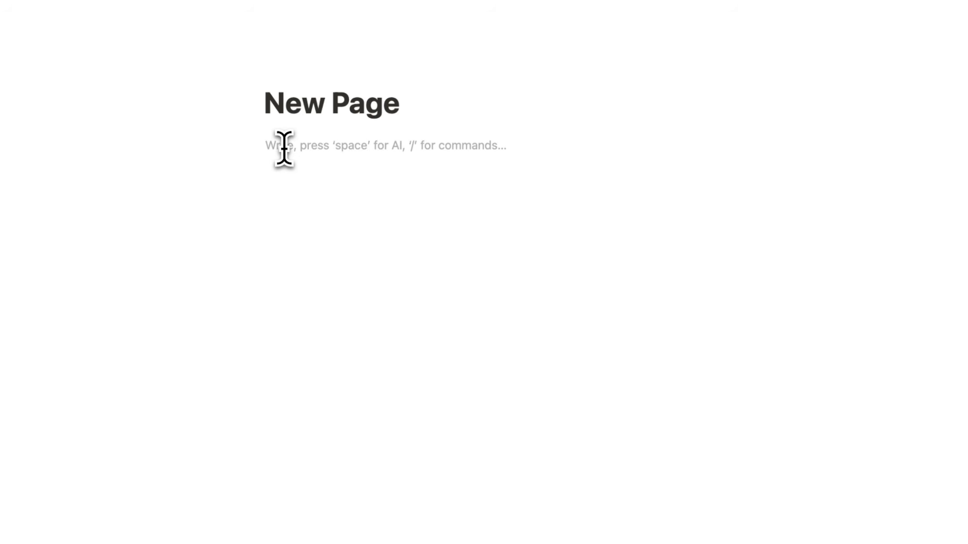
{"action": "type", "text": "/da"}
{"action": "left_click", "coordinate": [334, 198]}
{"action": "left_click", "coordinate": [408, 341]}
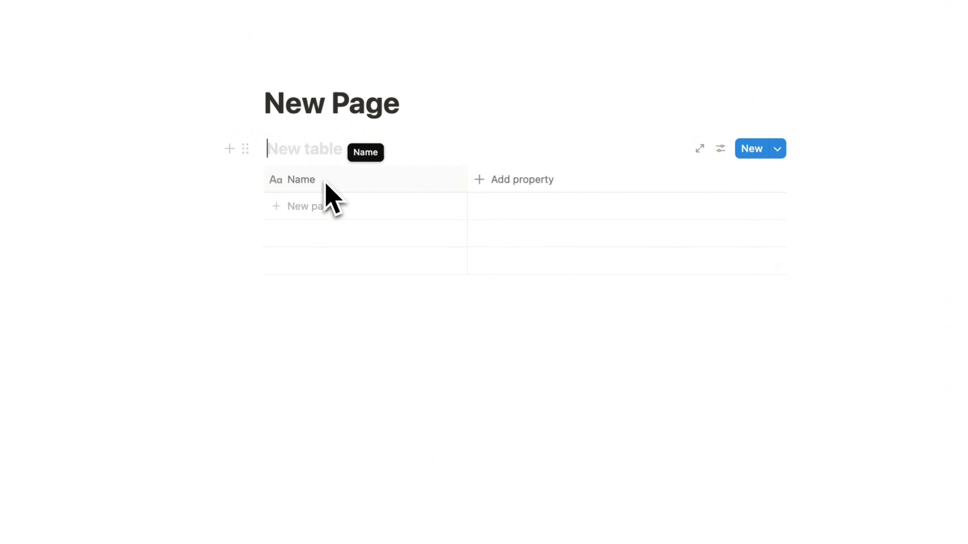
{"action": "left_click", "coordinate": [699, 148]}
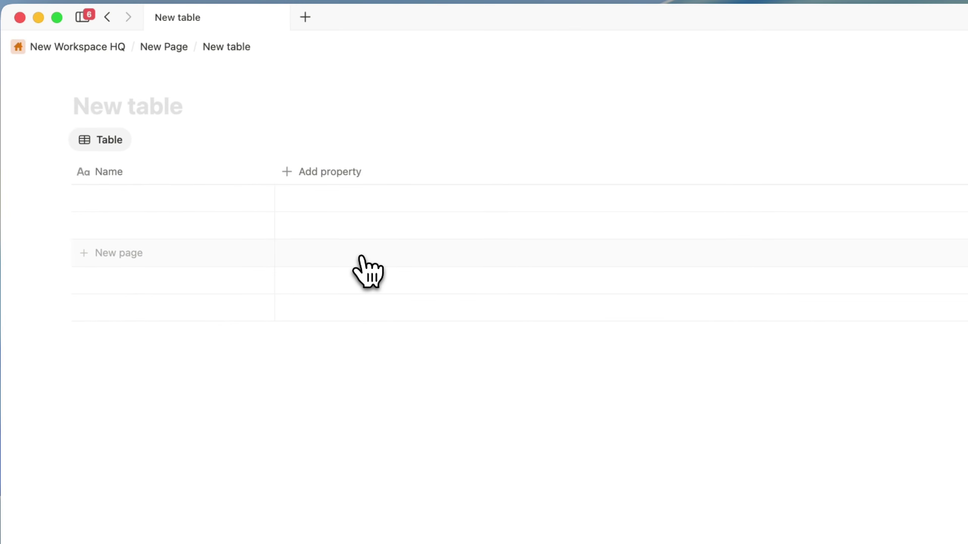
Return from the full-page table to its parent New Page and place the cursor in the inline table's title
{"action": "left_click", "coordinate": [170, 47]}
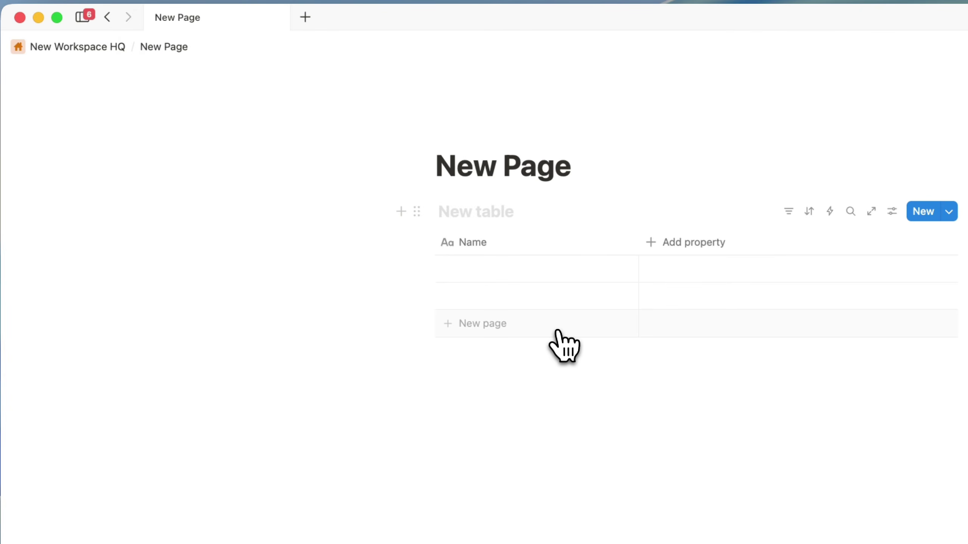
{"action": "left_click", "coordinate": [473, 209]}
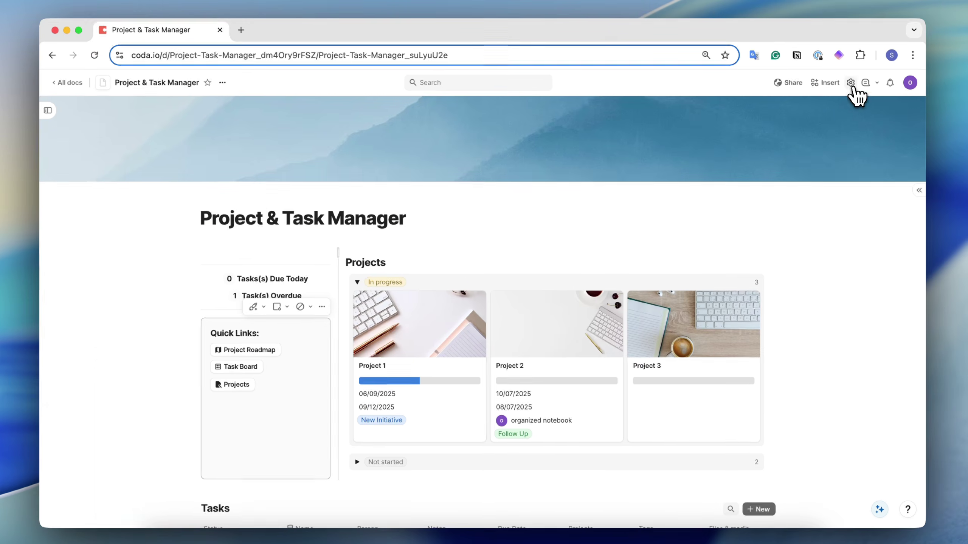
Switch to Coda, add a new automation rule to the Project & Task Manager doc and examine its trigger options
{"action": "left_click", "coordinate": [851, 83]}
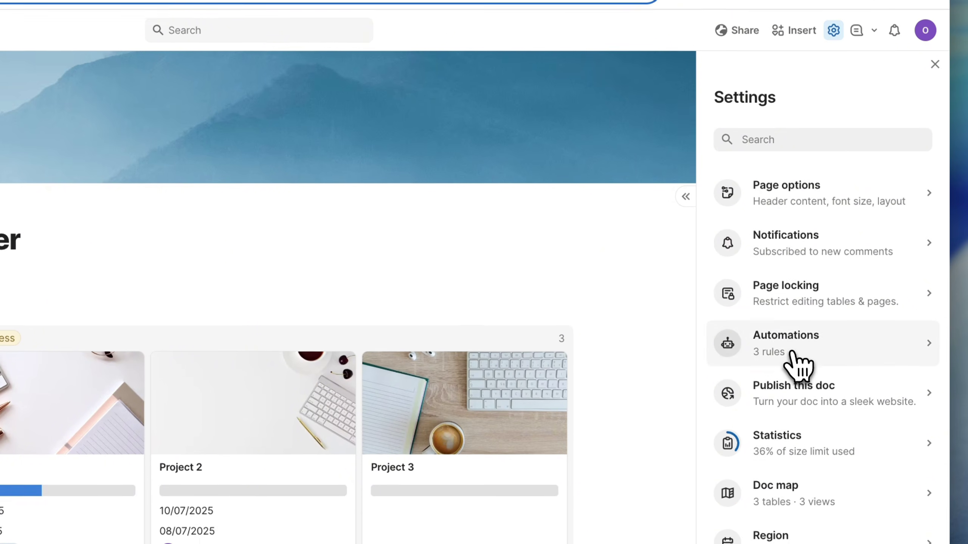
{"action": "left_click", "coordinate": [797, 389]}
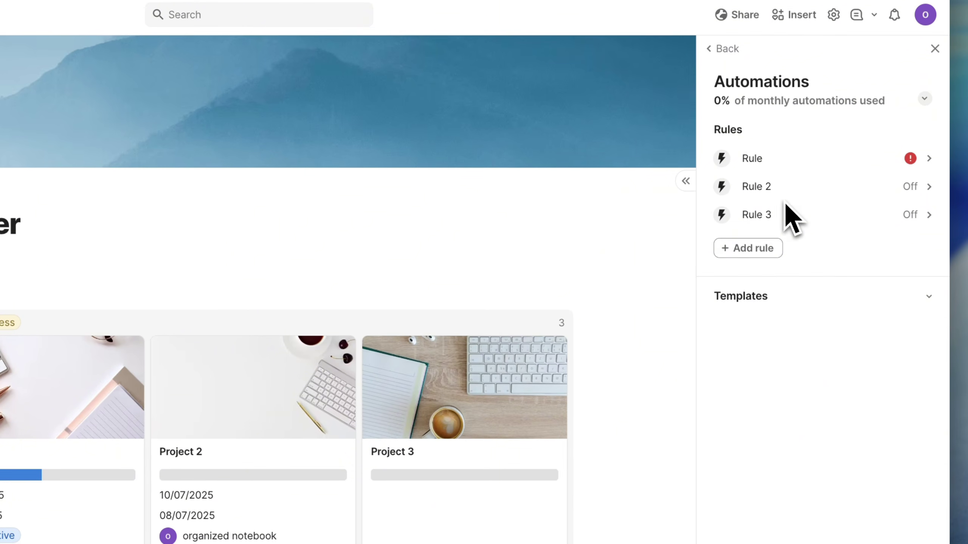
{"action": "left_click", "coordinate": [758, 247]}
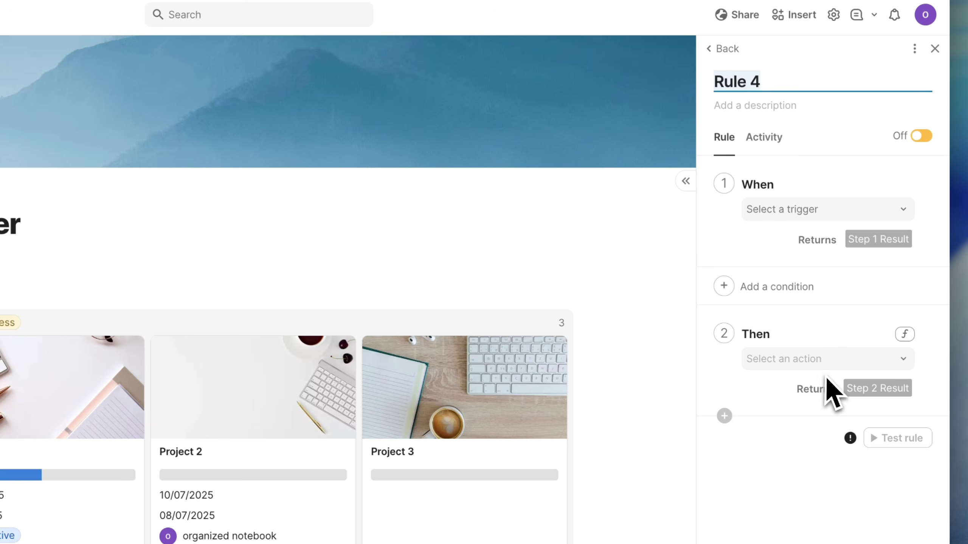
{"action": "left_click", "coordinate": [772, 213]}
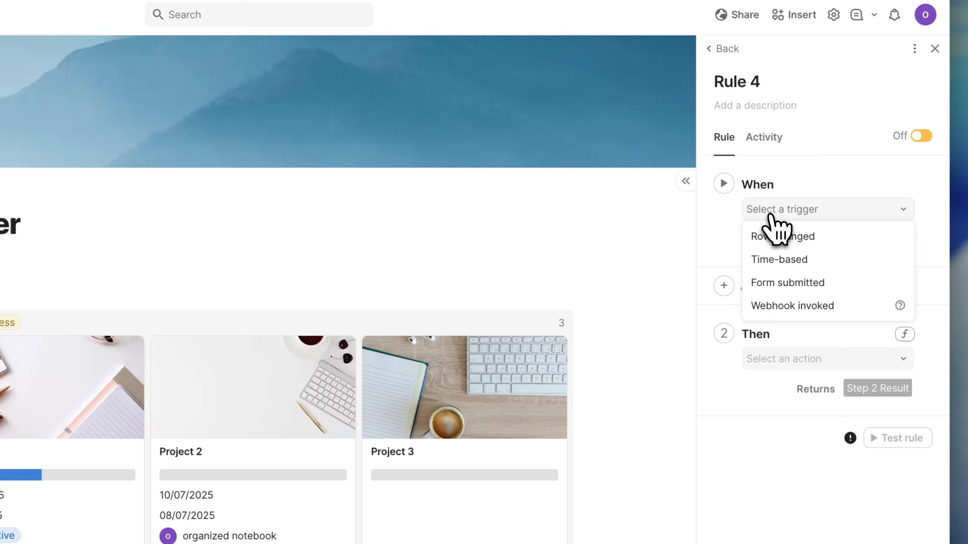
{"action": "left_click", "coordinate": [733, 234]}
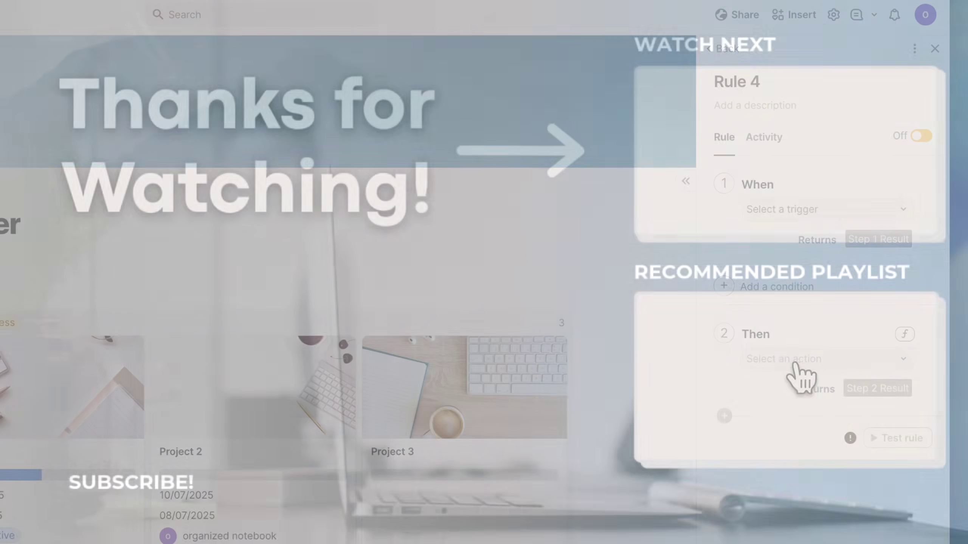